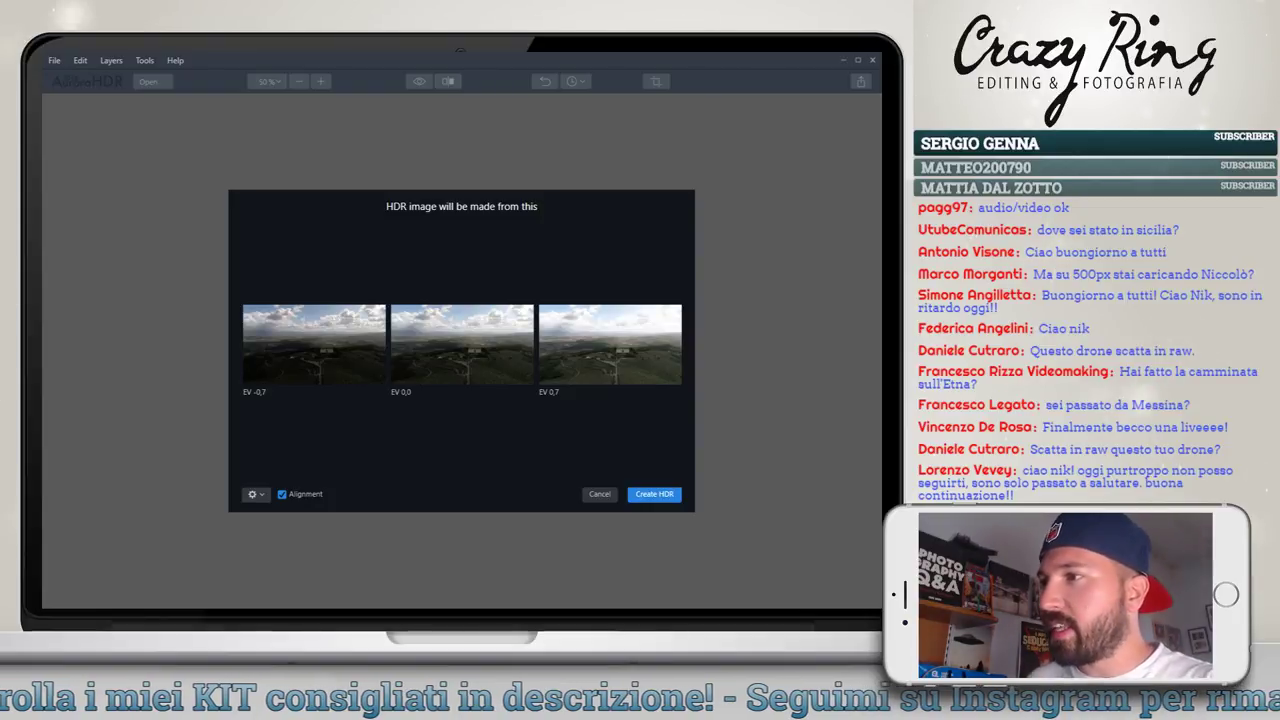
Enable Alignment for merging the three bracketed exposures (EV -0.7, 0, +0.7)
left_click(283, 494)
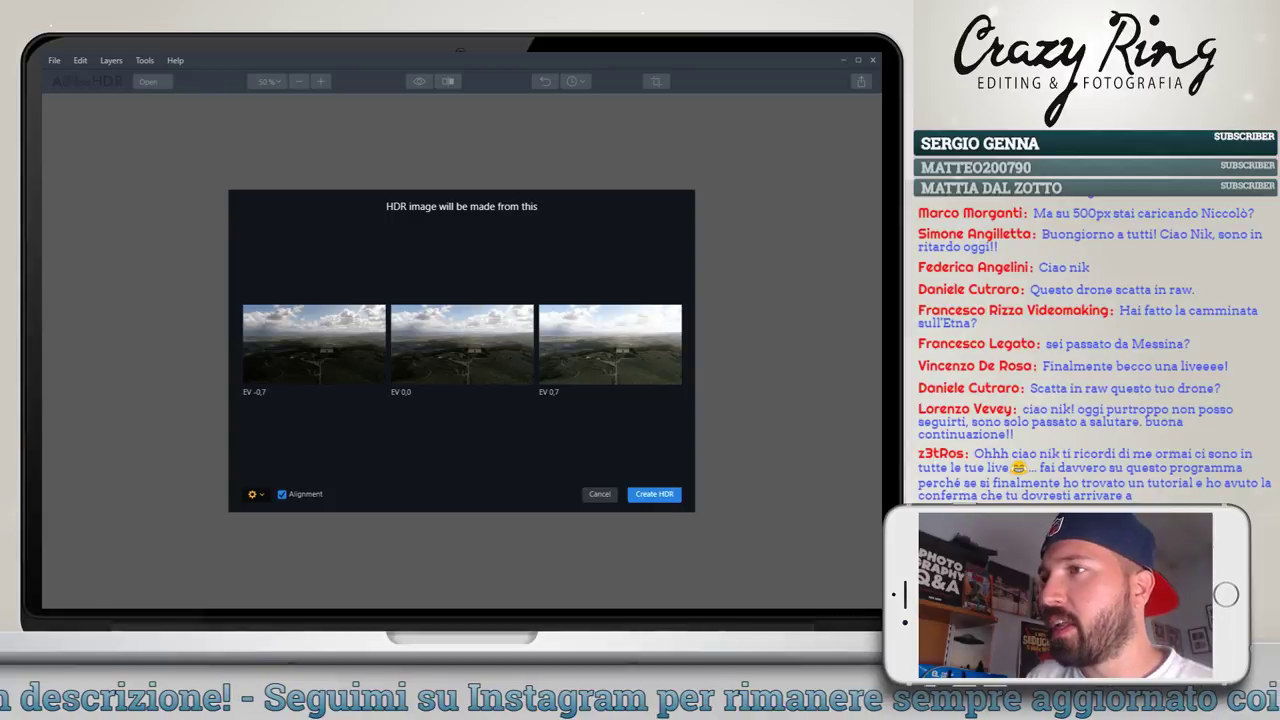
Create the HDR merge, then zoom and pan around the villa to inspect it
left_click(655, 494)
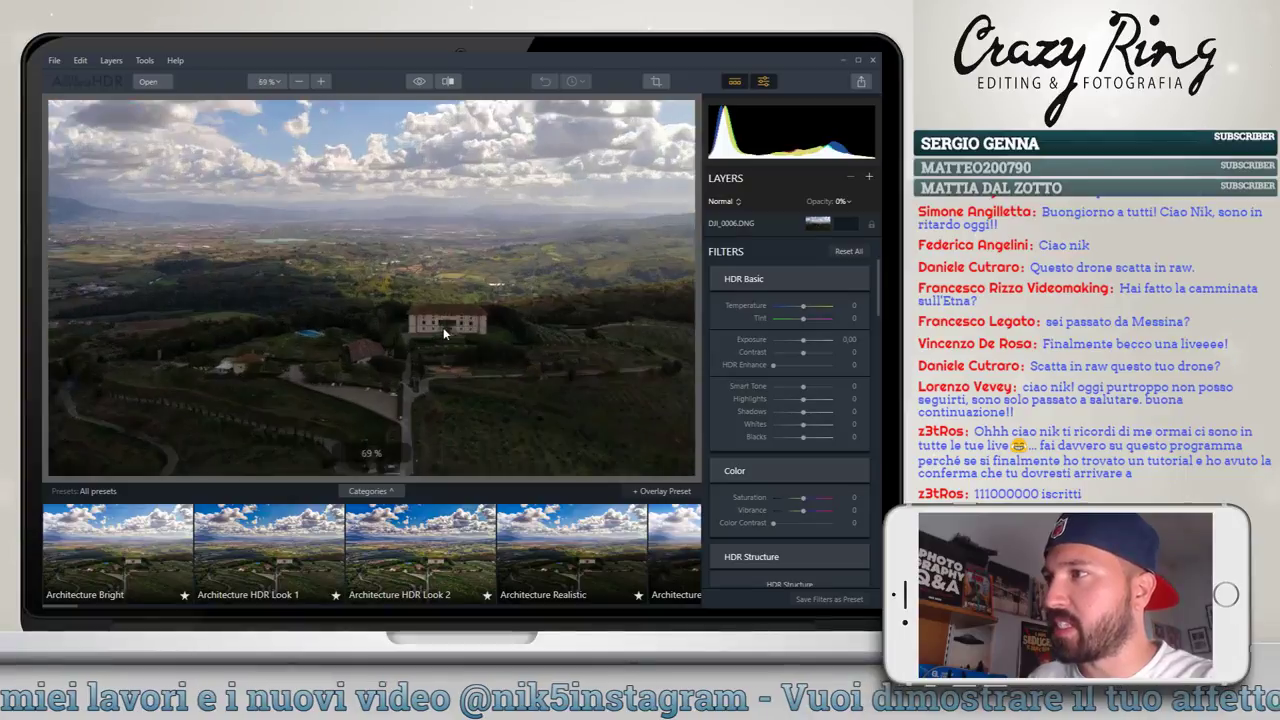
scroll(519, 342, "down", 2)
scroll(519, 342, "up", 3)
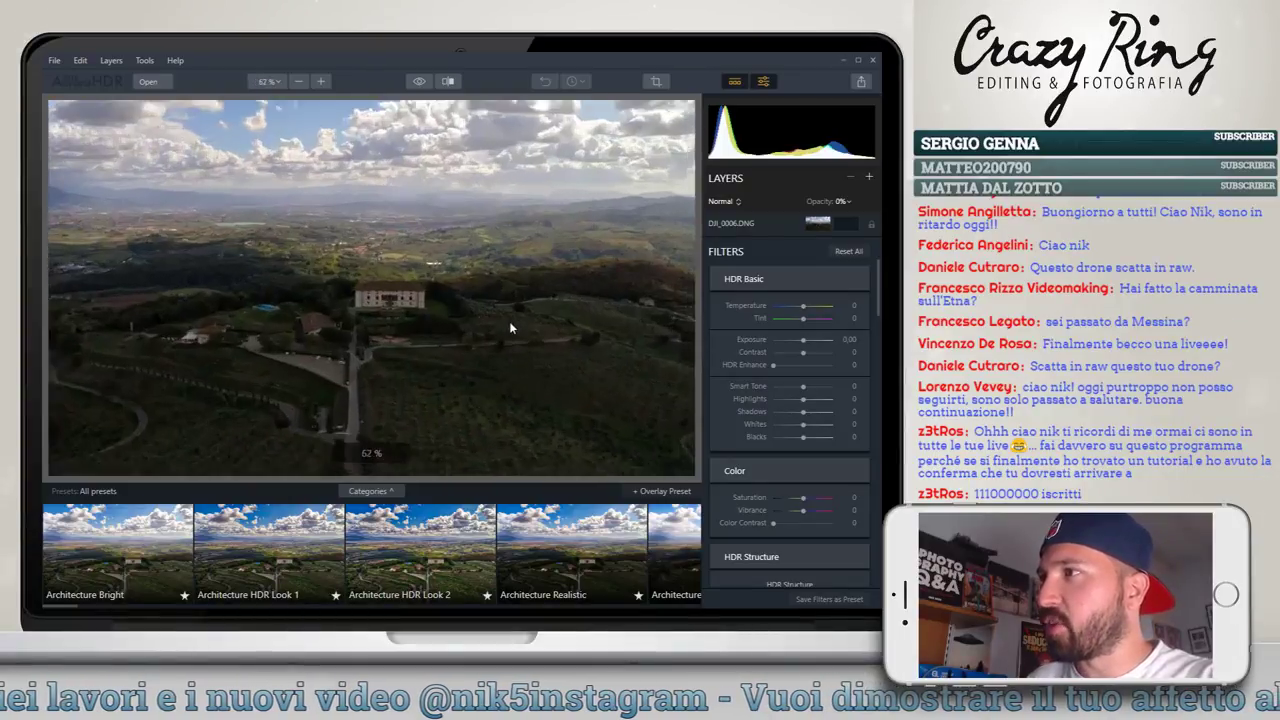
left_click_drag(267, 252, 363, 288)
scroll(370, 289, "up", 1)
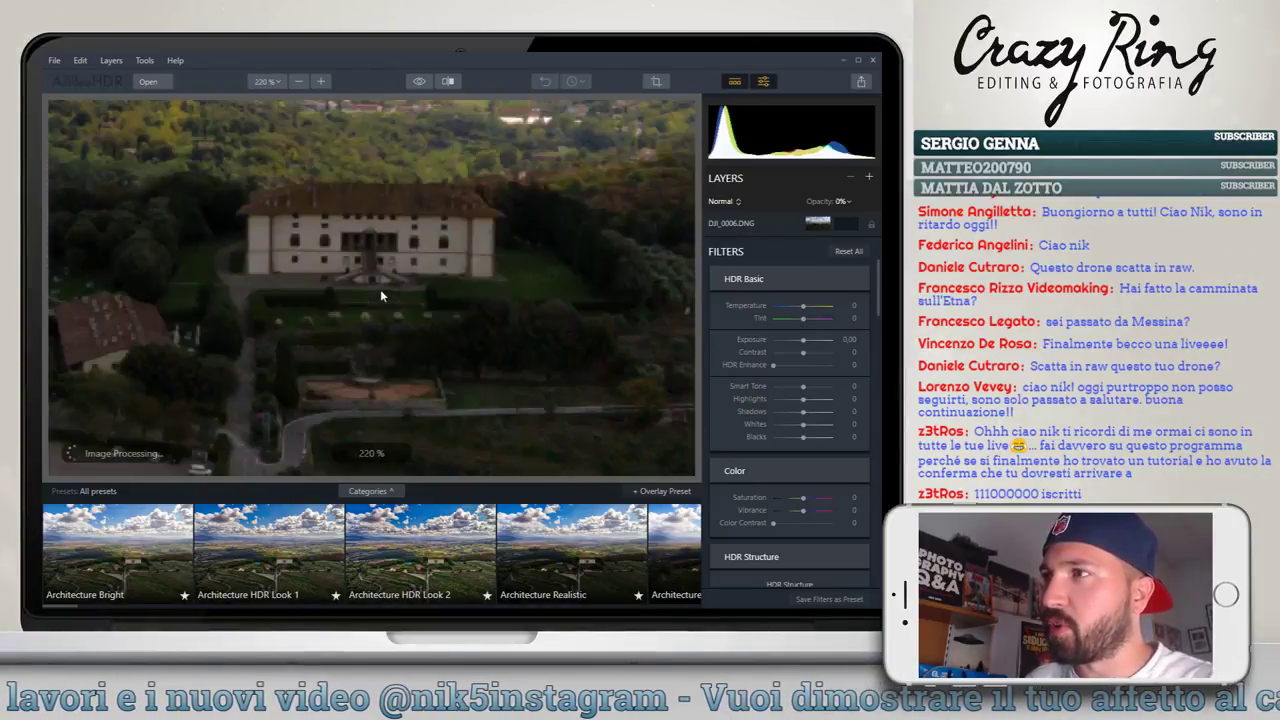
scroll(360, 292, "down", 2)
scroll(355, 294, "down", 1)
scroll(352, 296, "down", 1)
scroll(352, 296, "up", 1)
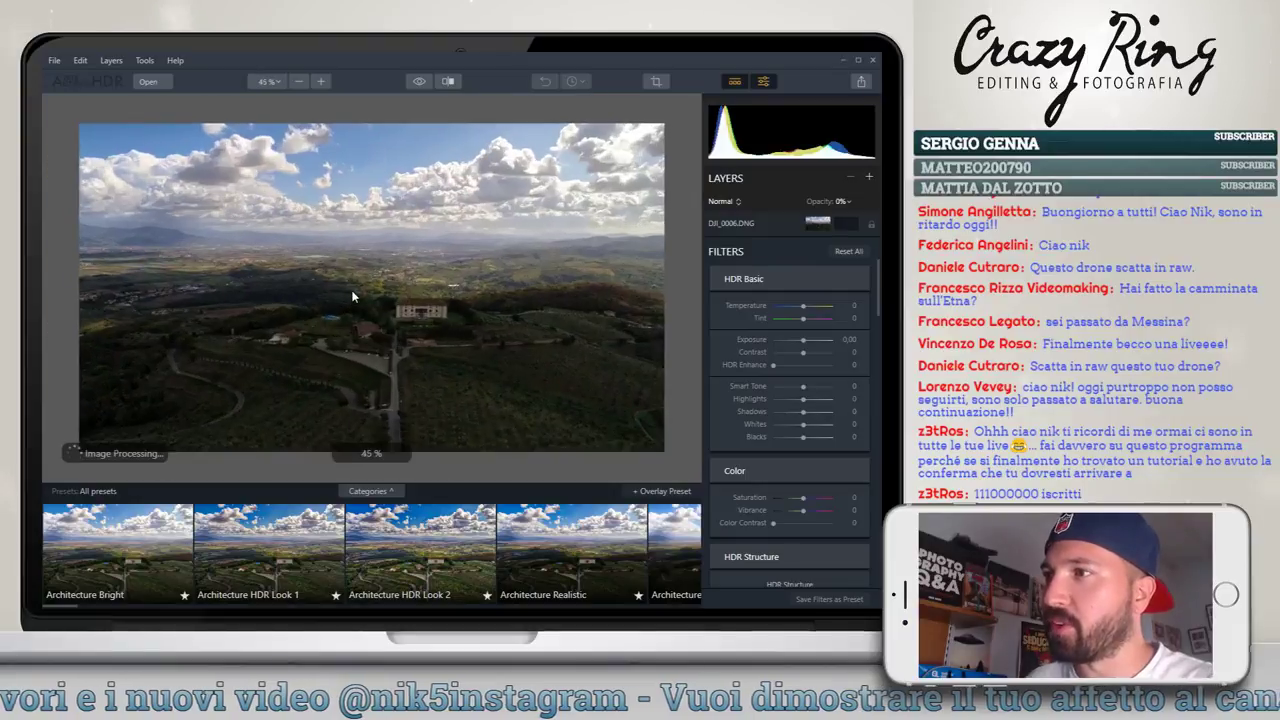
scroll(352, 296, "up", 1)
scroll(352, 296, "down", 1)
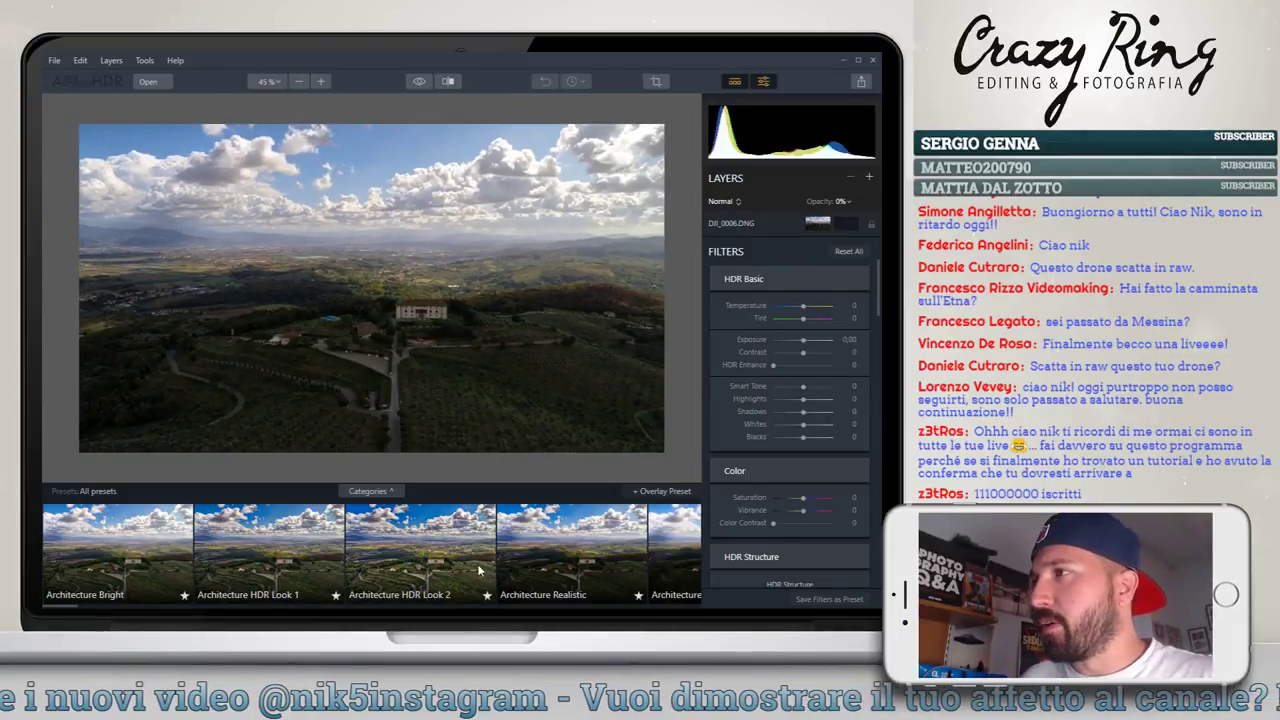
scroll(465, 555, "down", 1)
scroll(458, 558, "down", 1)
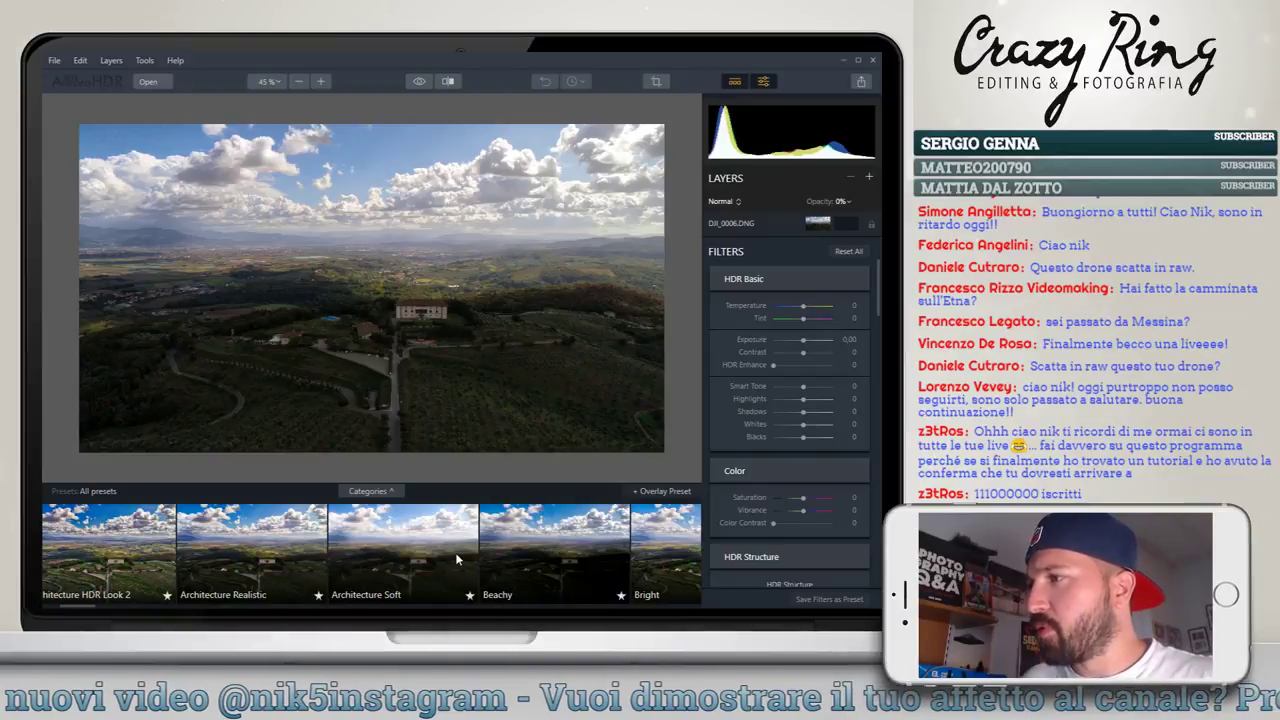
scroll(456, 558, "down", 1)
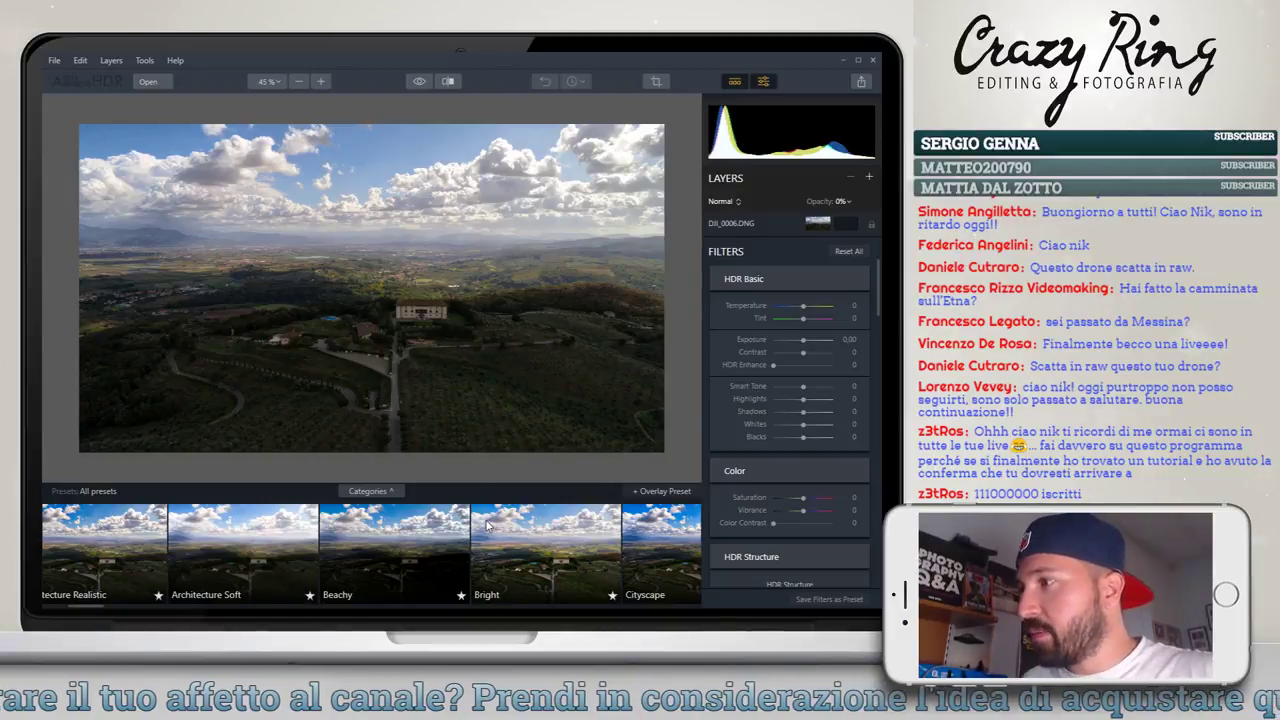
Apply the Architecture HDR Look 2 preset and browse further along the preset strip
scroll(400, 560, "up", 3)
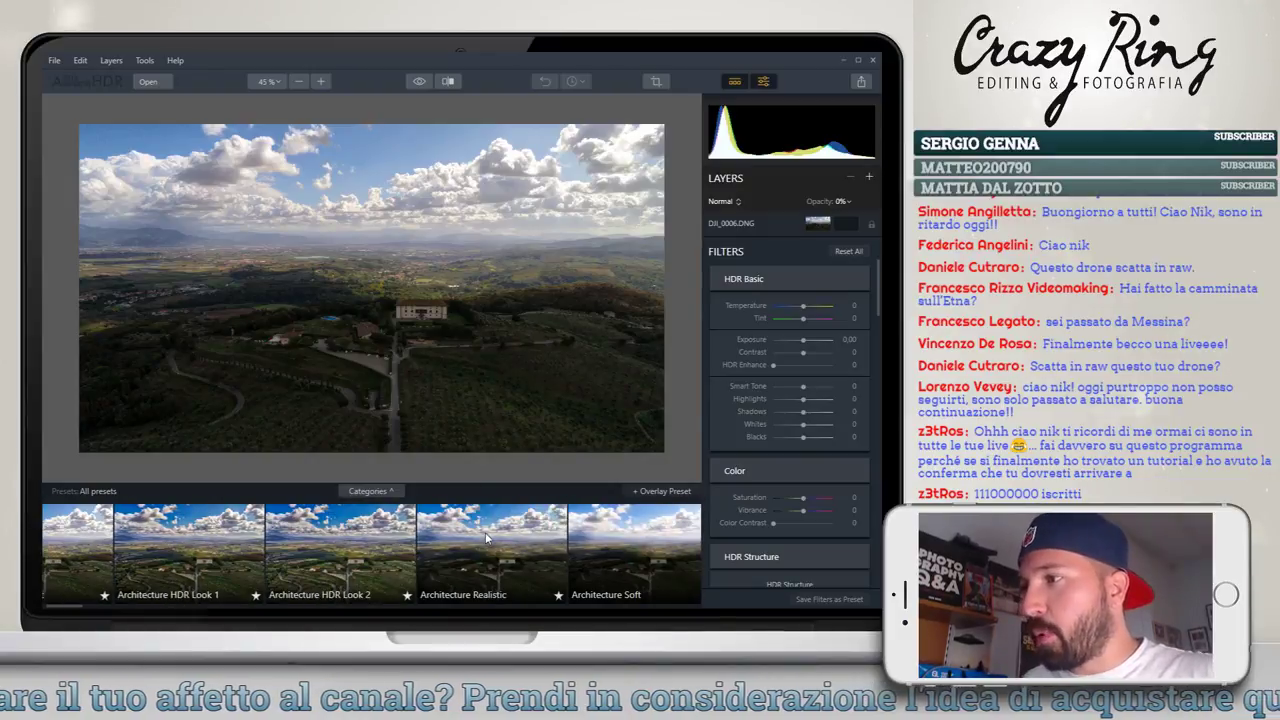
left_click(360, 555)
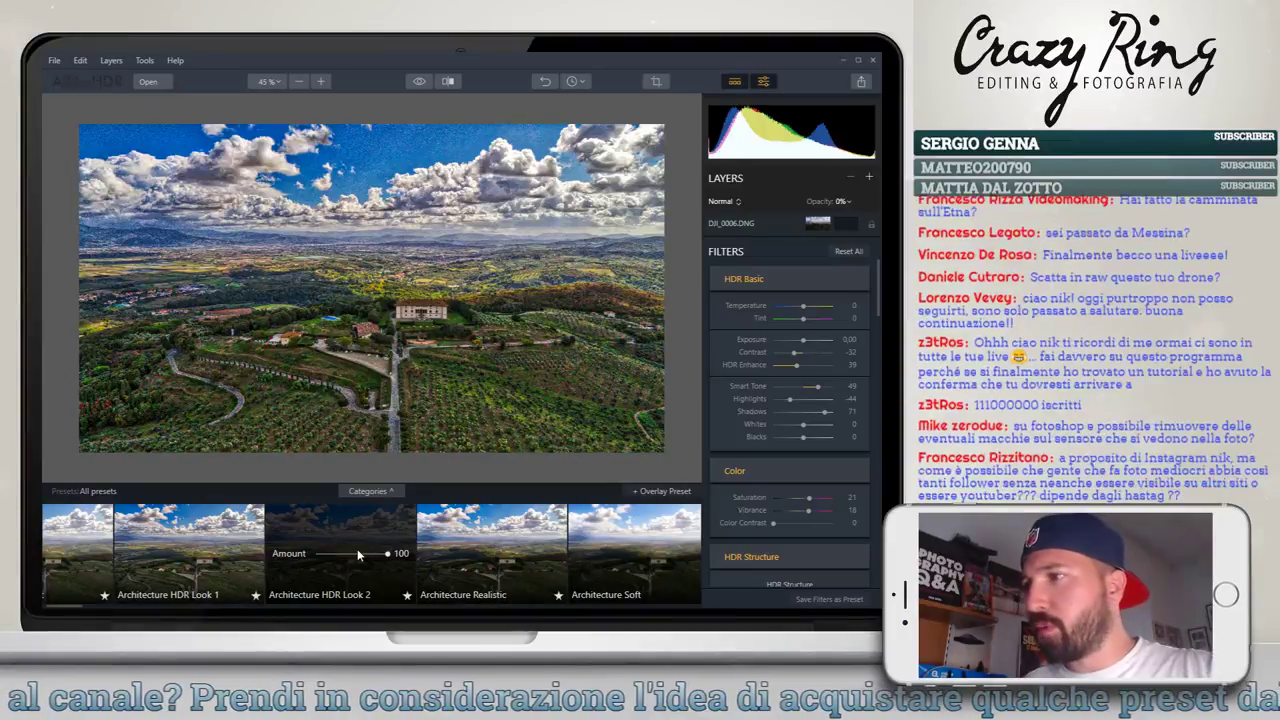
scroll(358, 555, "left", 1)
scroll(358, 555, "right", 3)
scroll(358, 555, "right", 2)
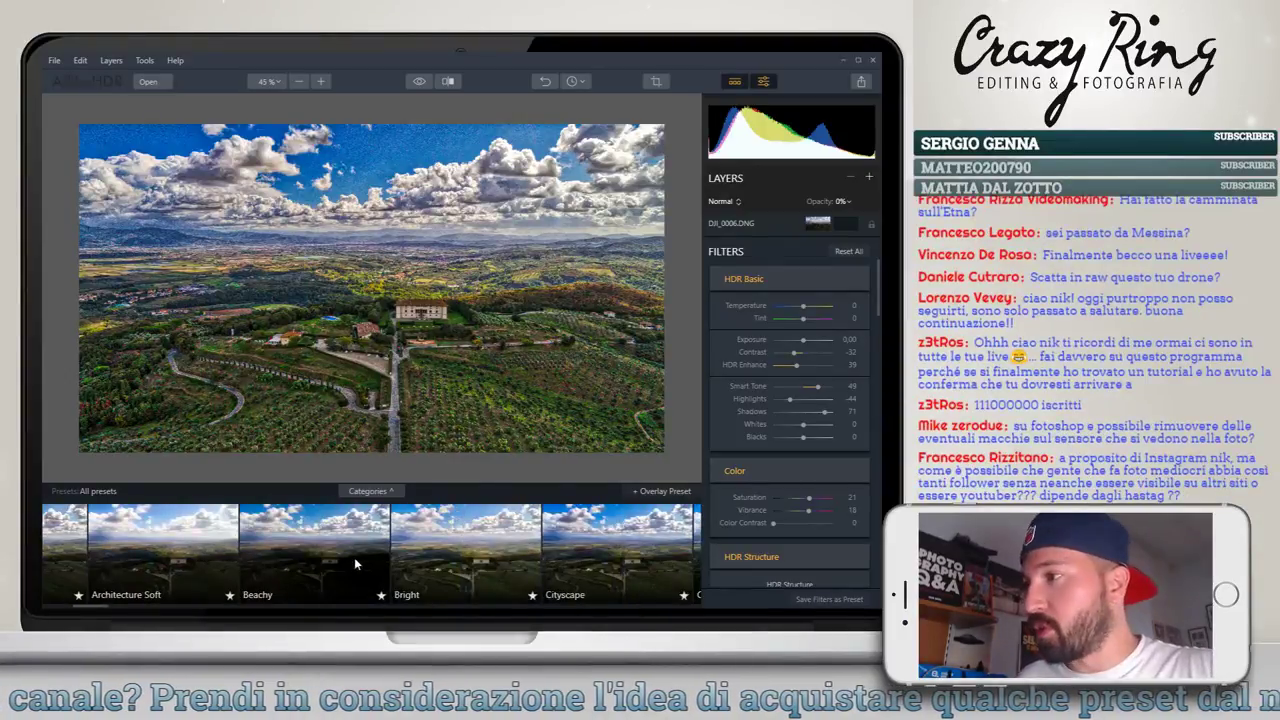
scroll(354, 557, "right", 2)
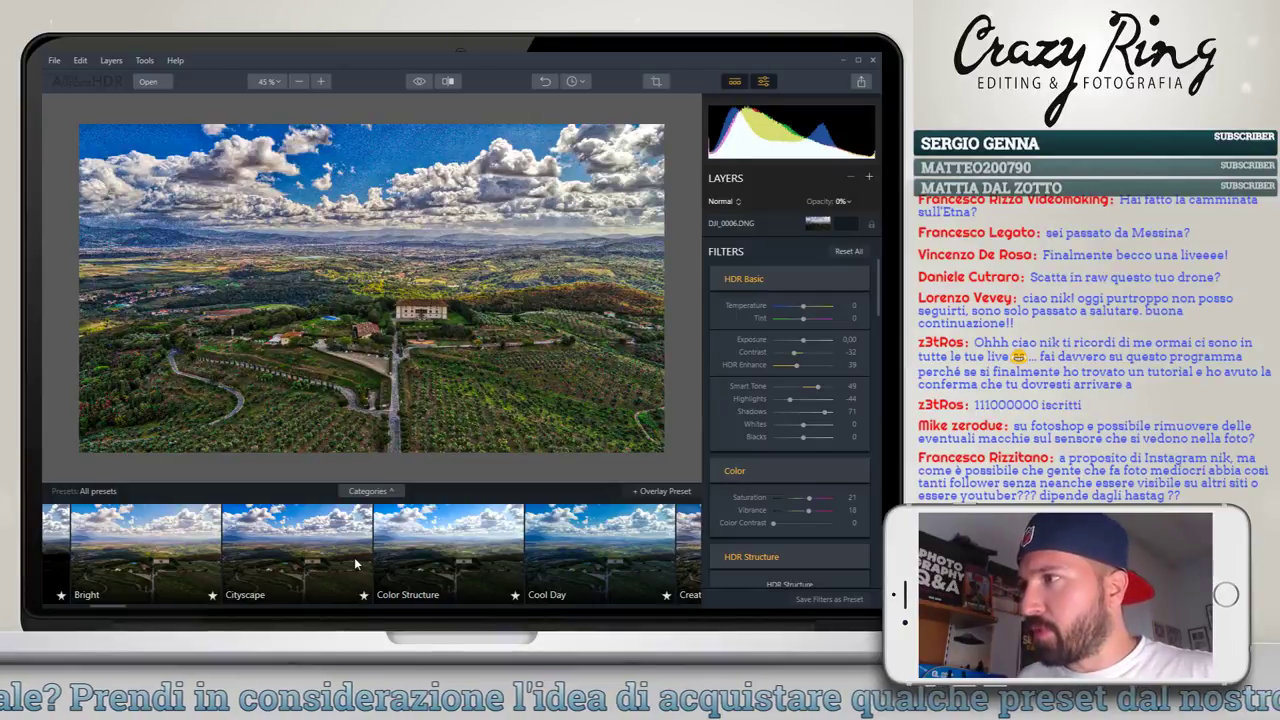
scroll(354, 560, "right", 1)
scroll(355, 563, "right", 1)
scroll(355, 563, "right", 1)
scroll(355, 563, "right", 1)
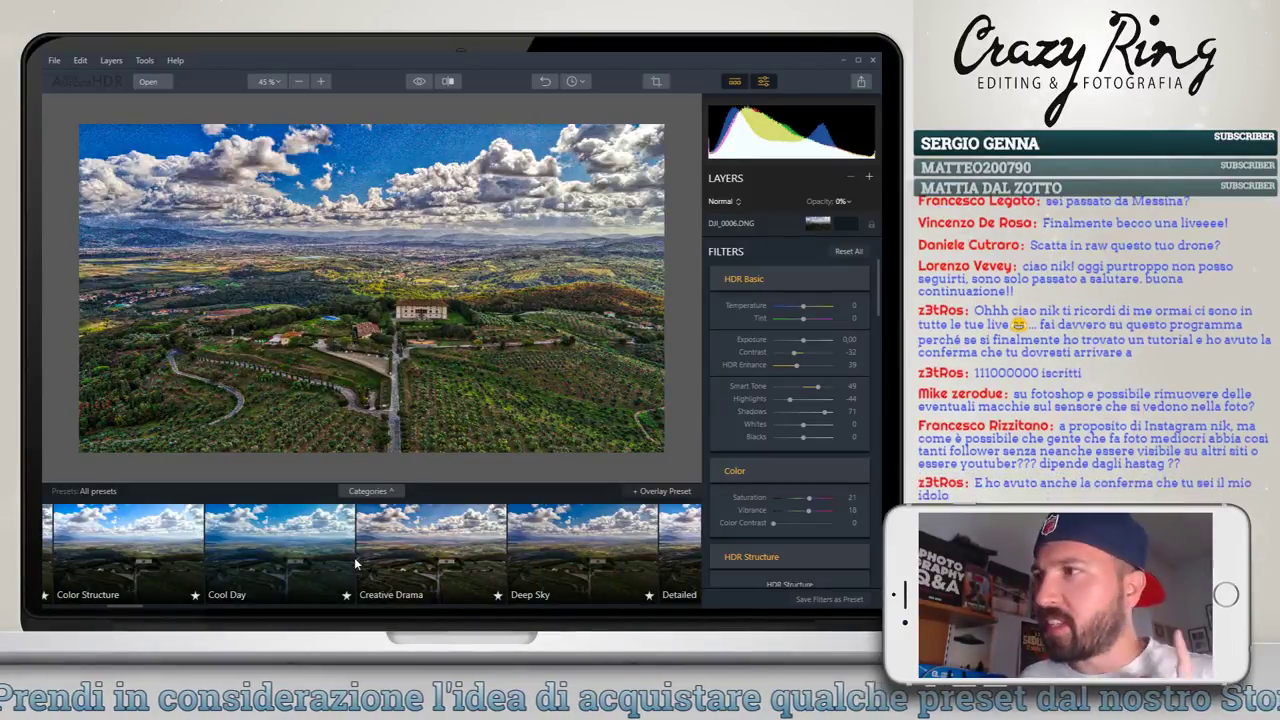
scroll(354, 557, "right", 1)
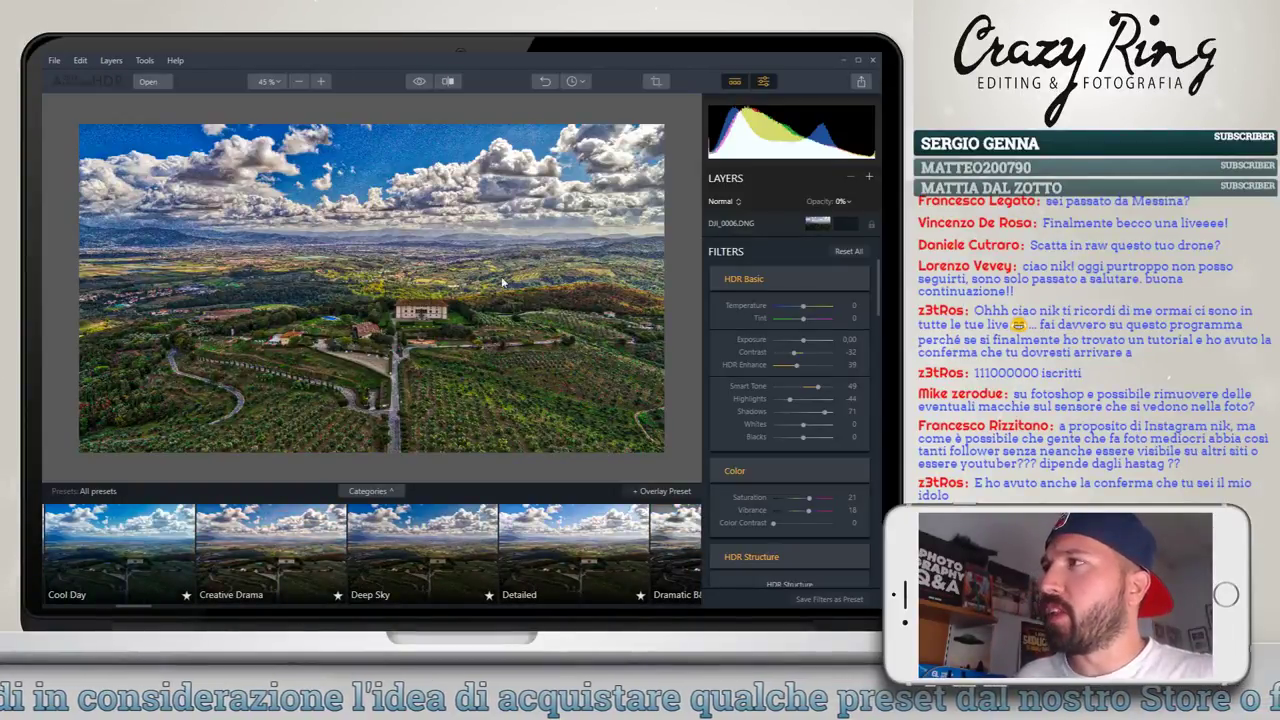
Try a plainer preset while scrolling through the preset strip
left_click(471, 552)
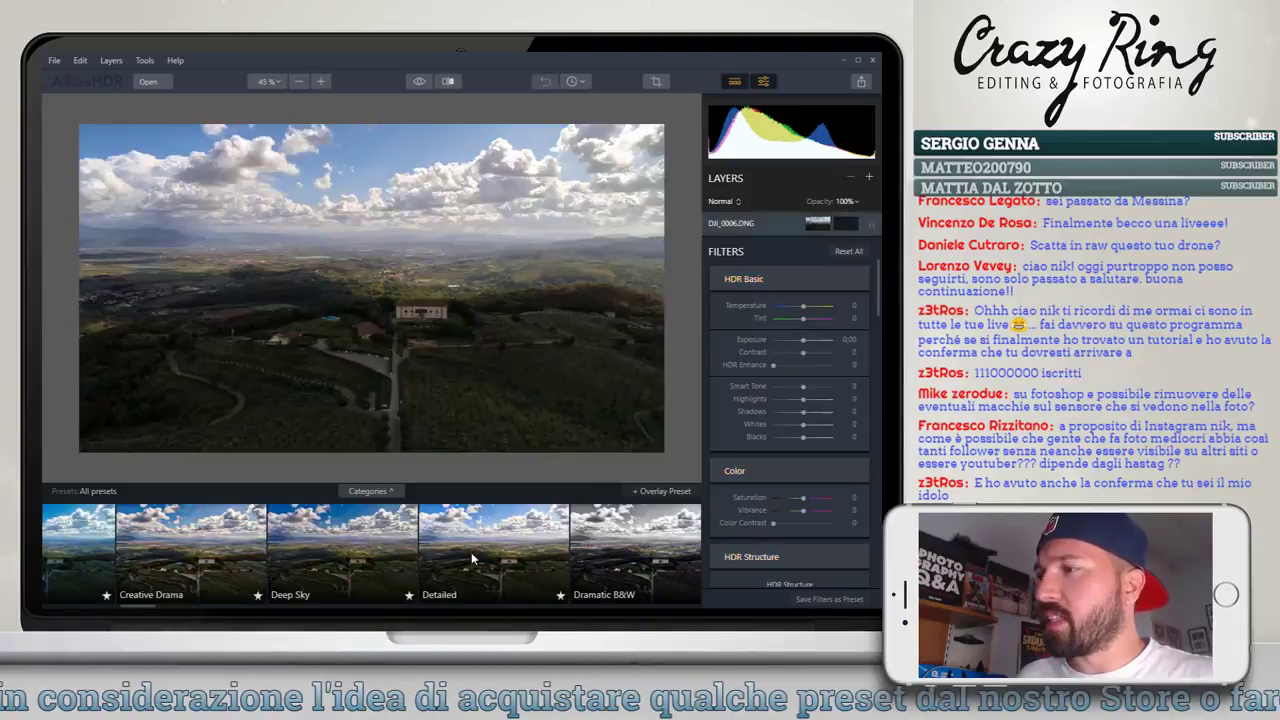
scroll(471, 552, "right", 1)
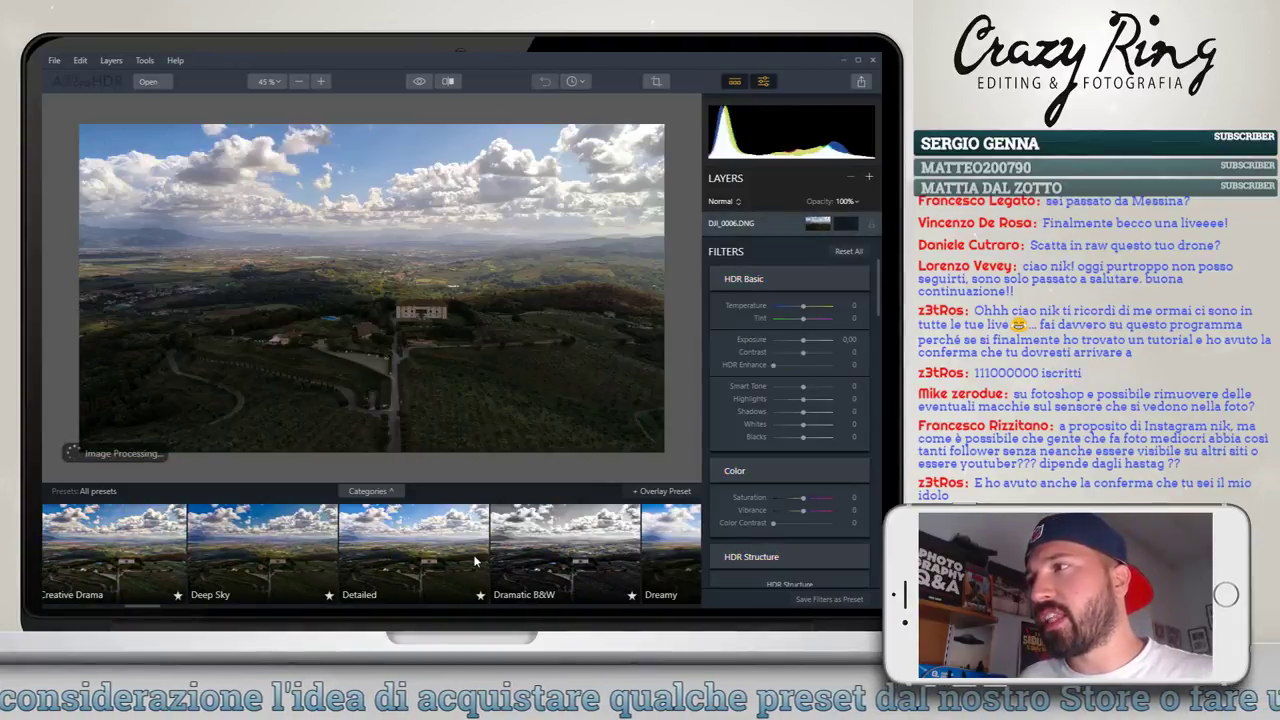
scroll(474, 562, "right", 1)
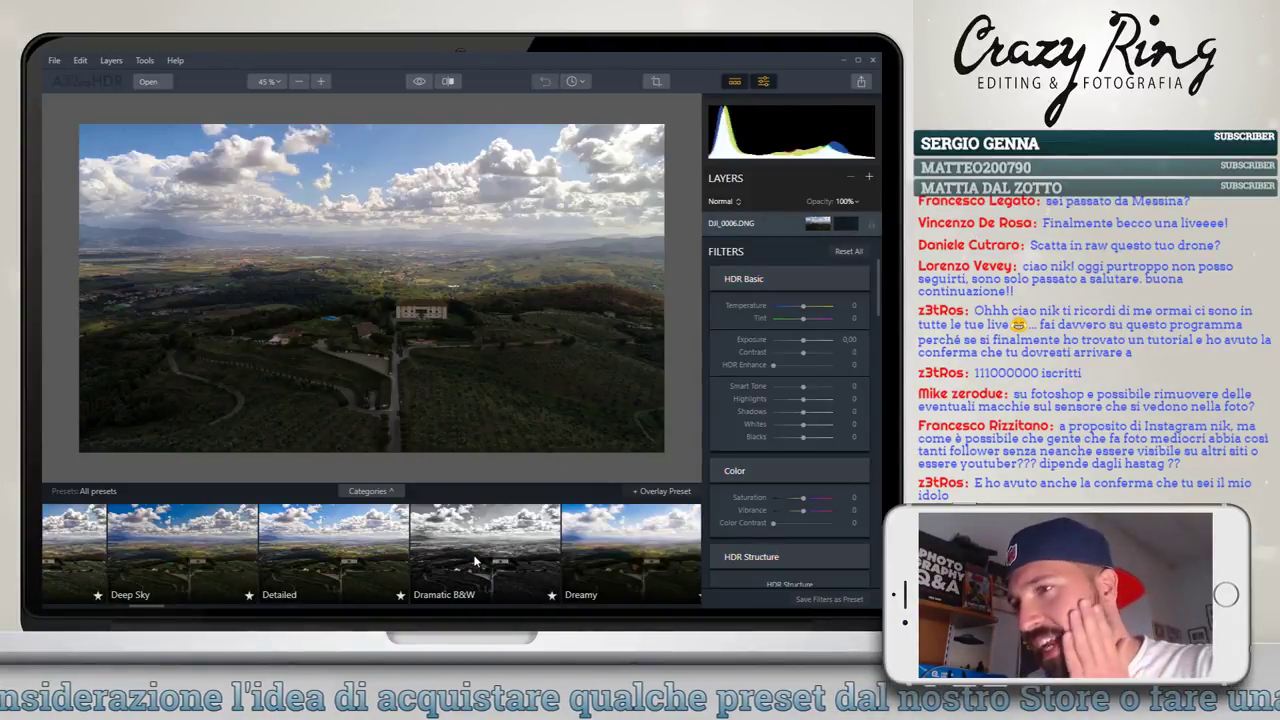
scroll(345, 552, "right", 1)
scroll(350, 558, "right", 1)
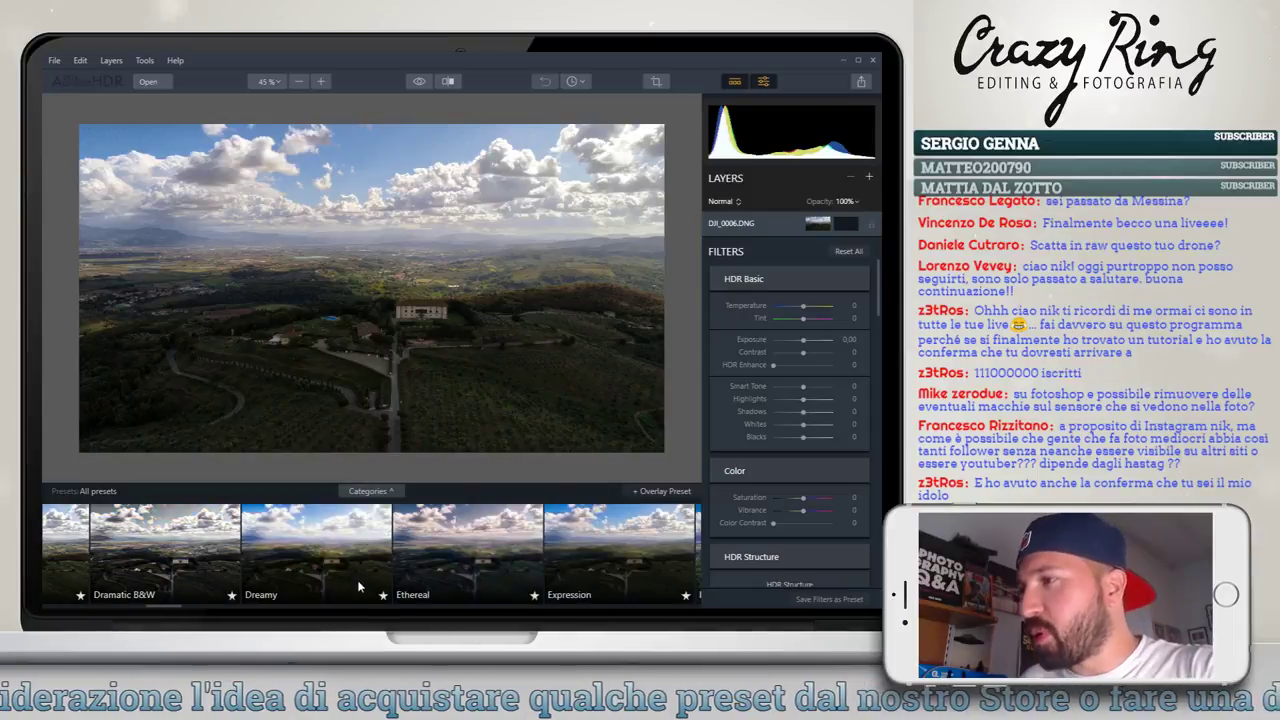
scroll(360, 568, "right", 2)
scroll(367, 572, "right", 1)
scroll(368, 578, "right", 1)
scroll(369, 579, "right", 1)
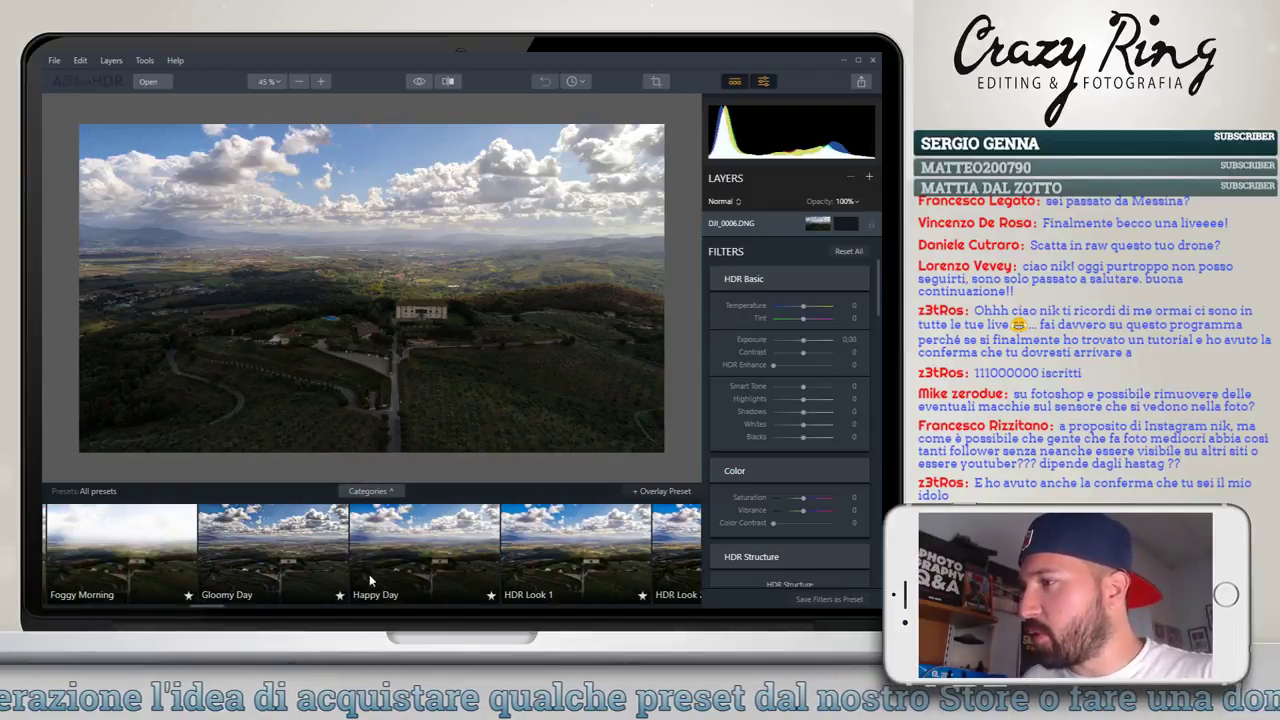
scroll(369, 579, "right", 2)
scroll(369, 579, "right", 1)
scroll(369, 579, "right", 1)
scroll(369, 578, "right", 3)
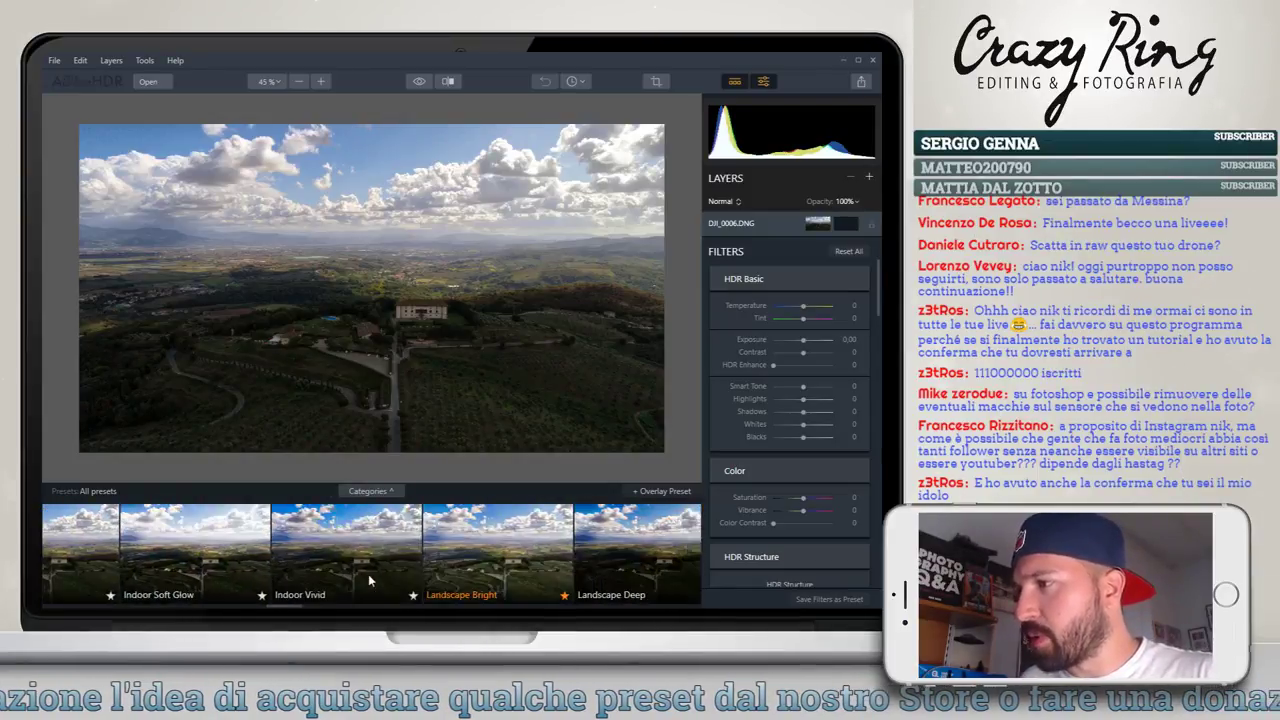
scroll(366, 582, "right", 2)
Apply the New Emotions preset at Amount 100 (Exposure 0.32, Shadows 100, Highlights -79)
left_click(183, 555)
scroll(250, 560, "right", 2)
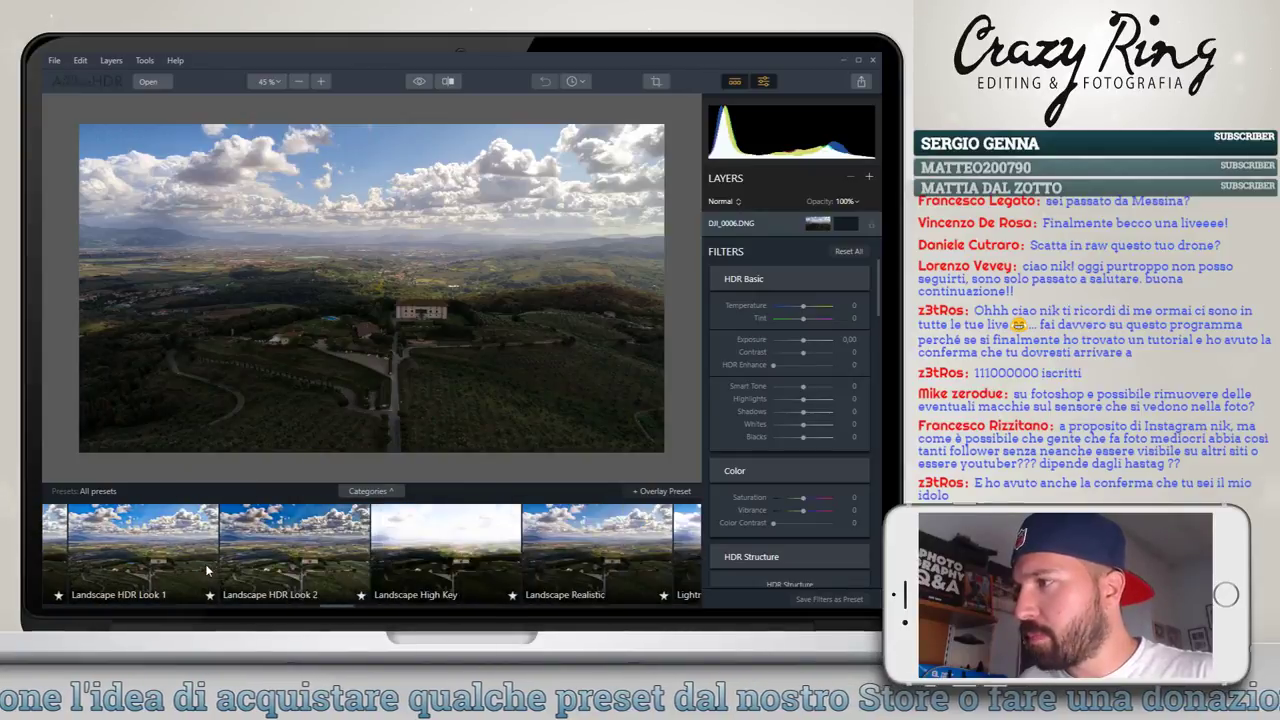
scroll(330, 566, "right", 3)
scroll(390, 572, "right", 3)
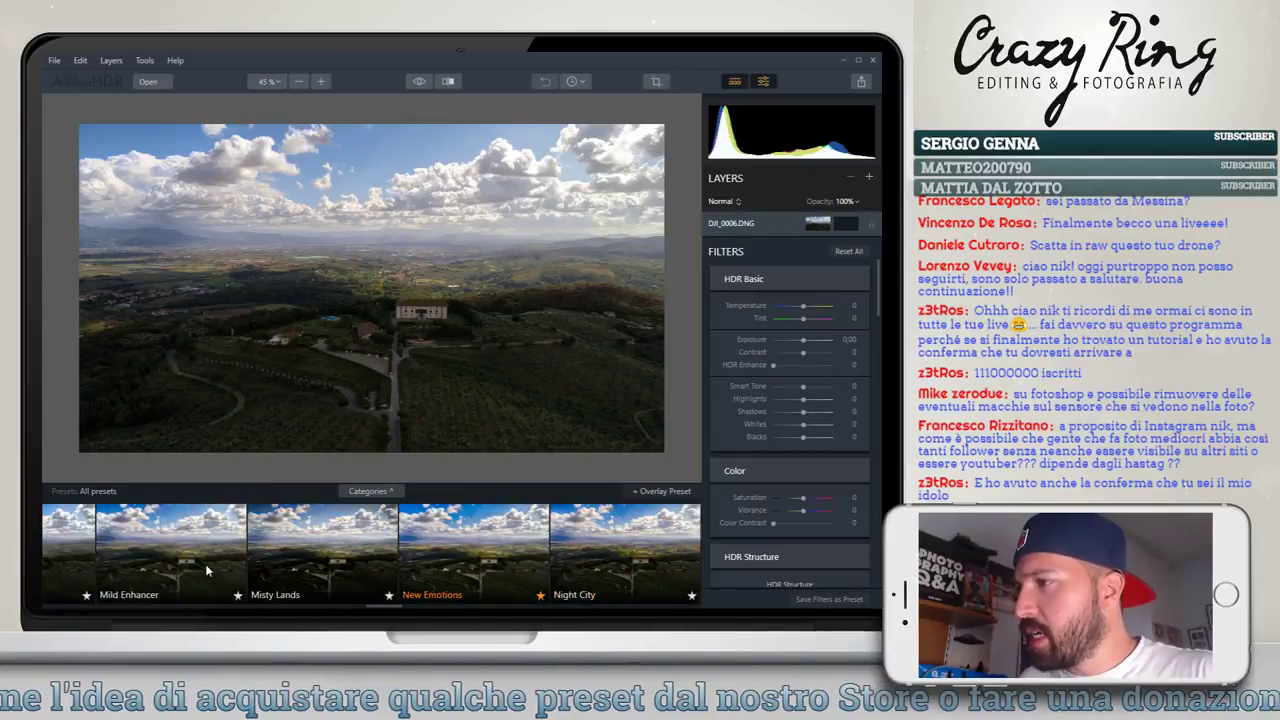
left_click(497, 568)
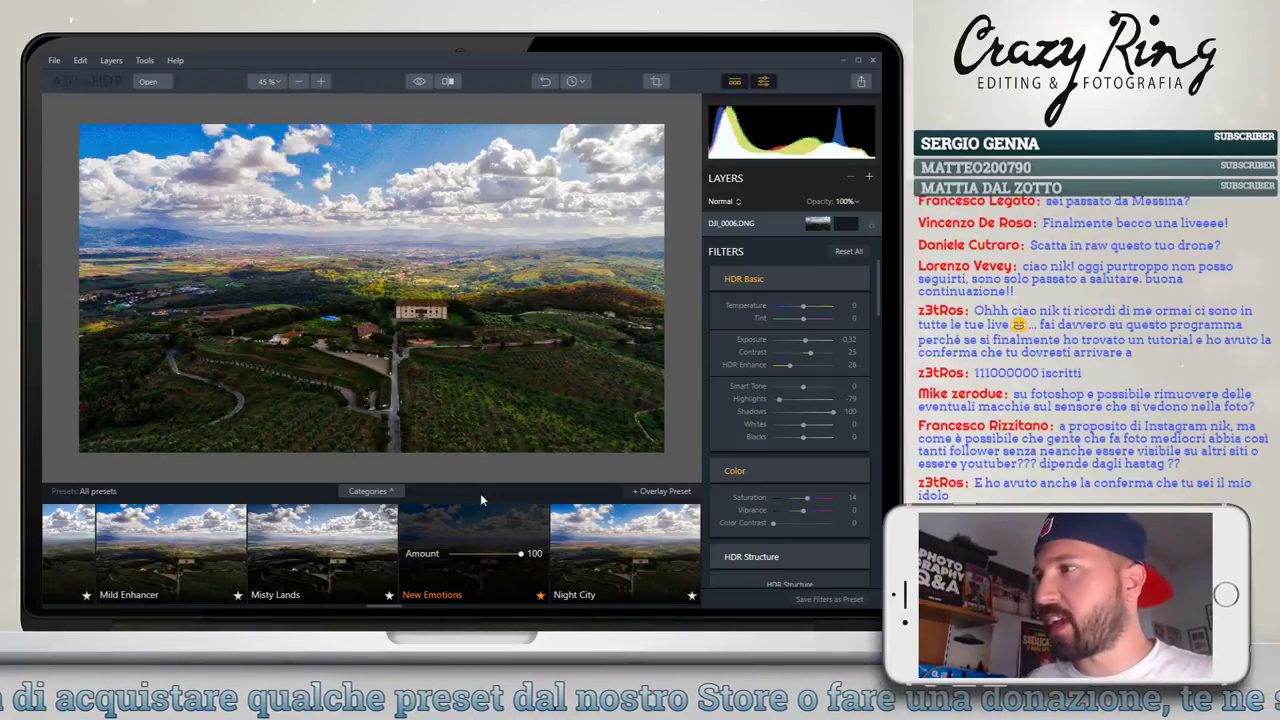
Lower the New Emotions preset Amount to 66
left_click_drag(518, 554, 497, 558)
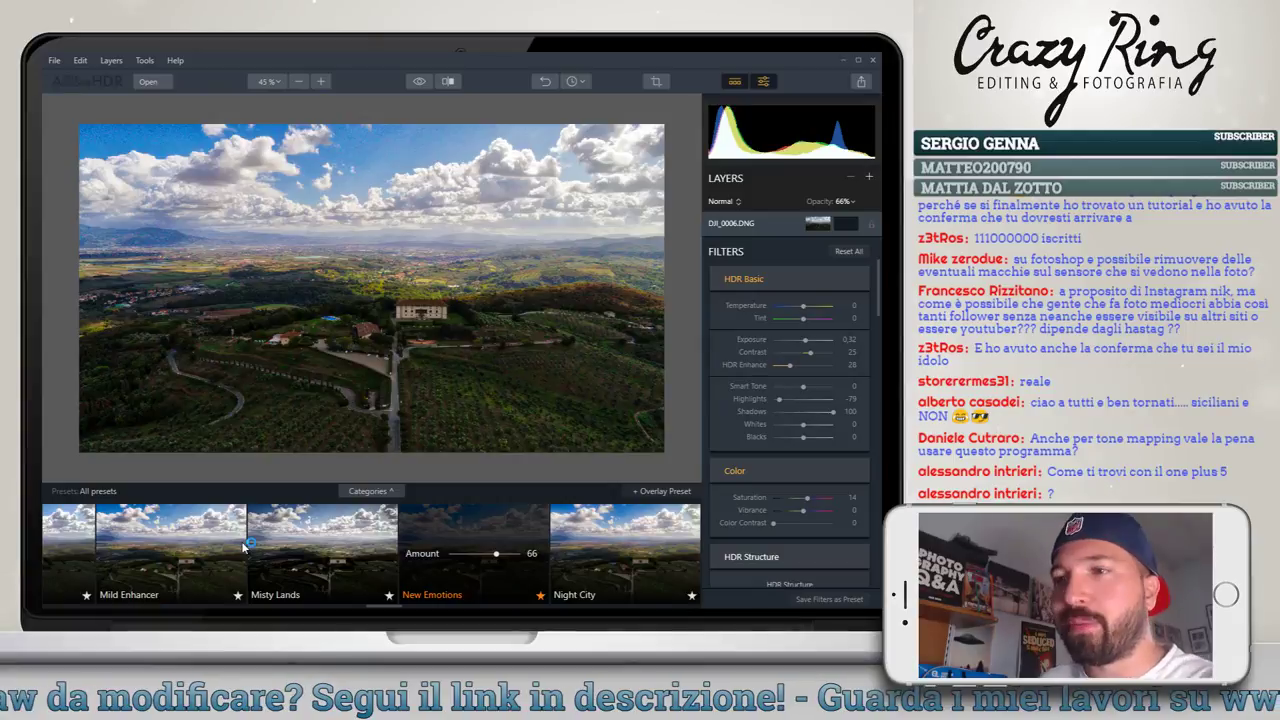
Scroll the panels to review the New Emotions look at Amount 66
scroll(185, 555, "down", 1)
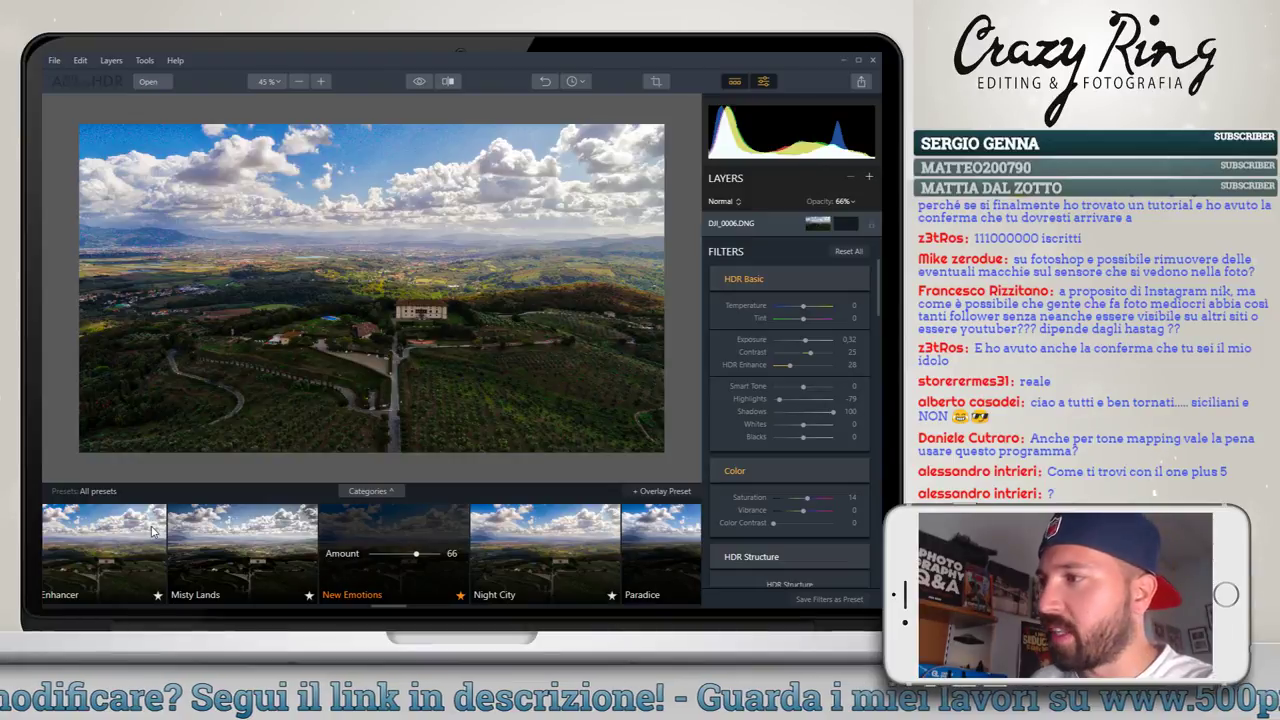
scroll(293, 545, "right", 2)
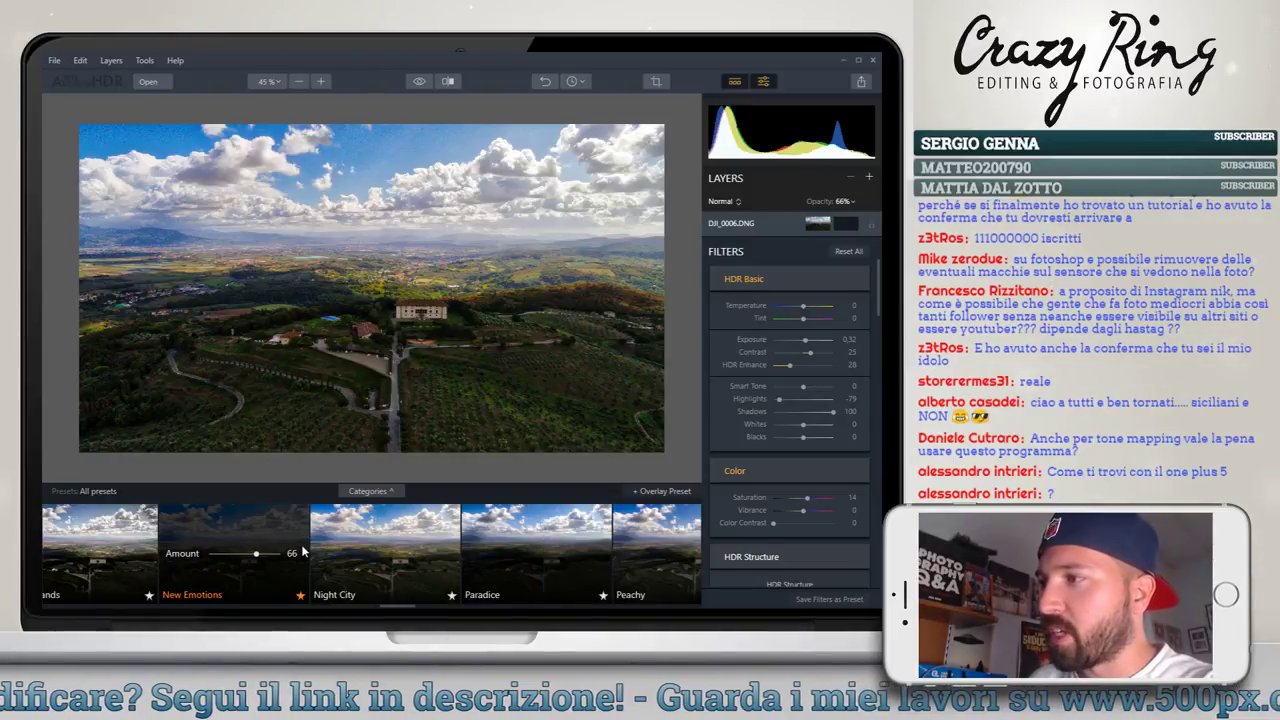
scroll(295, 552, "right", 1)
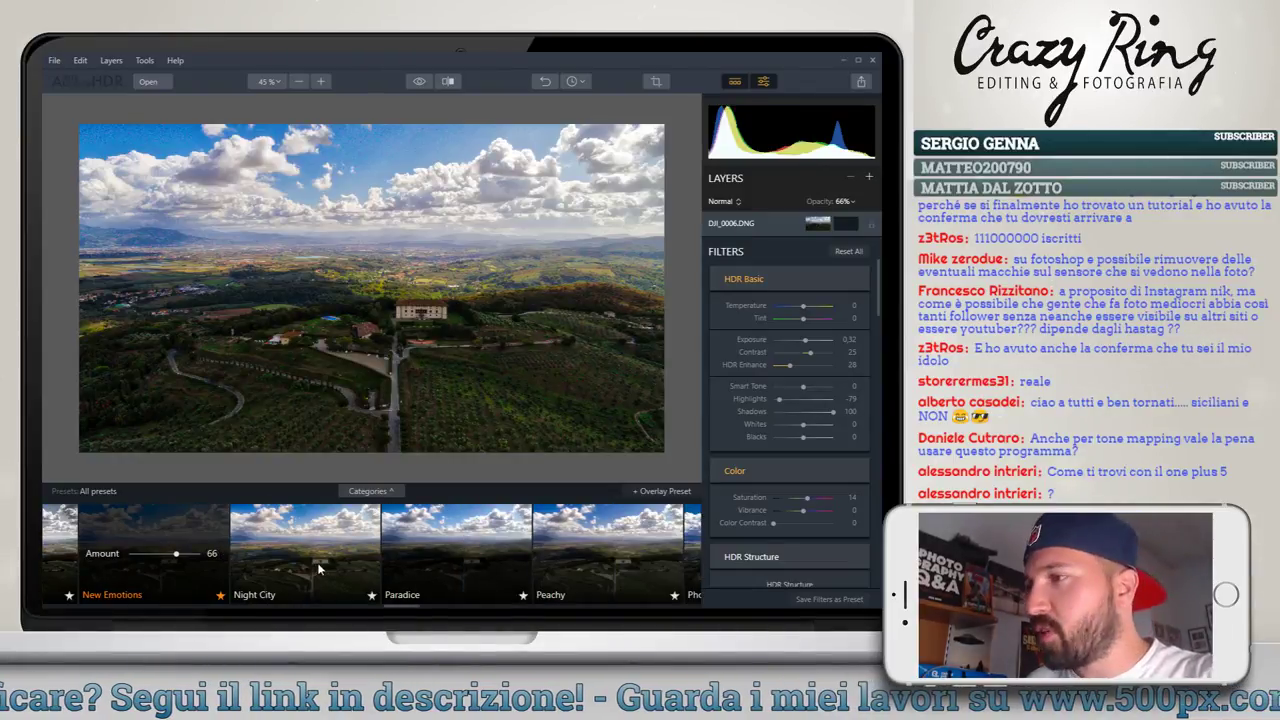
scroll(317, 562, "right", 1)
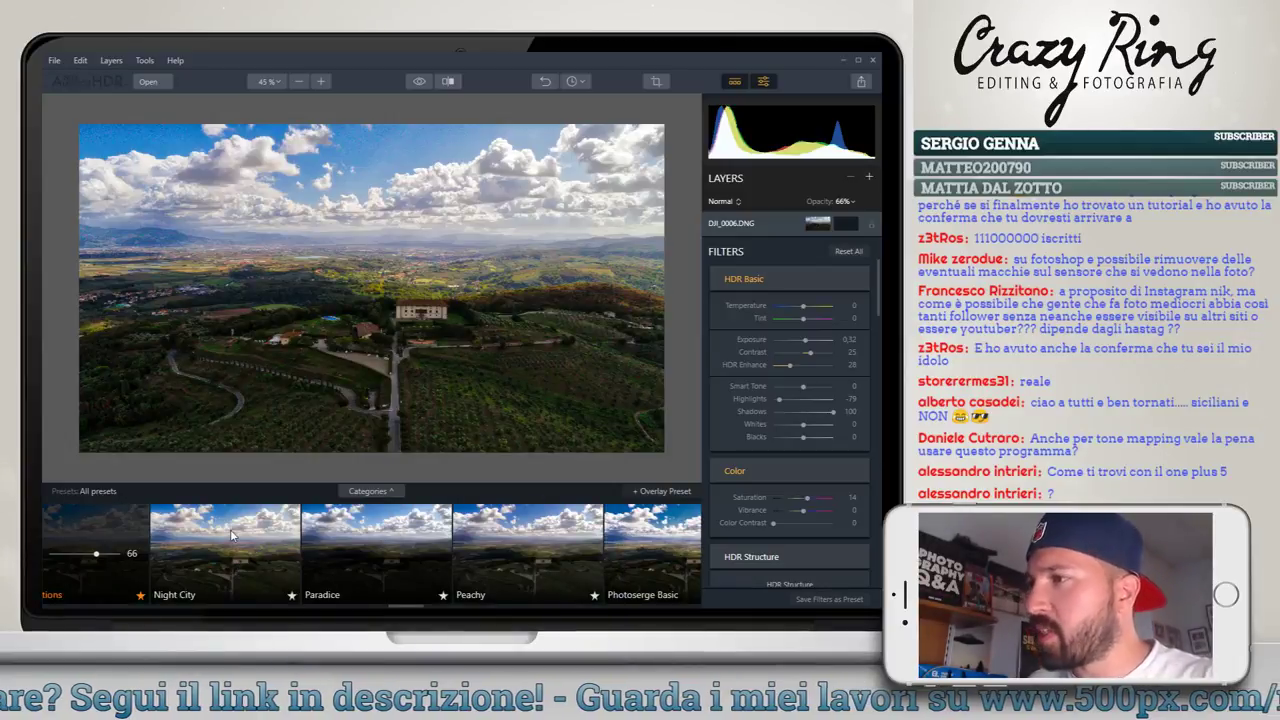
scroll(232, 530, "left", 1)
scroll(249, 539, "left", 2)
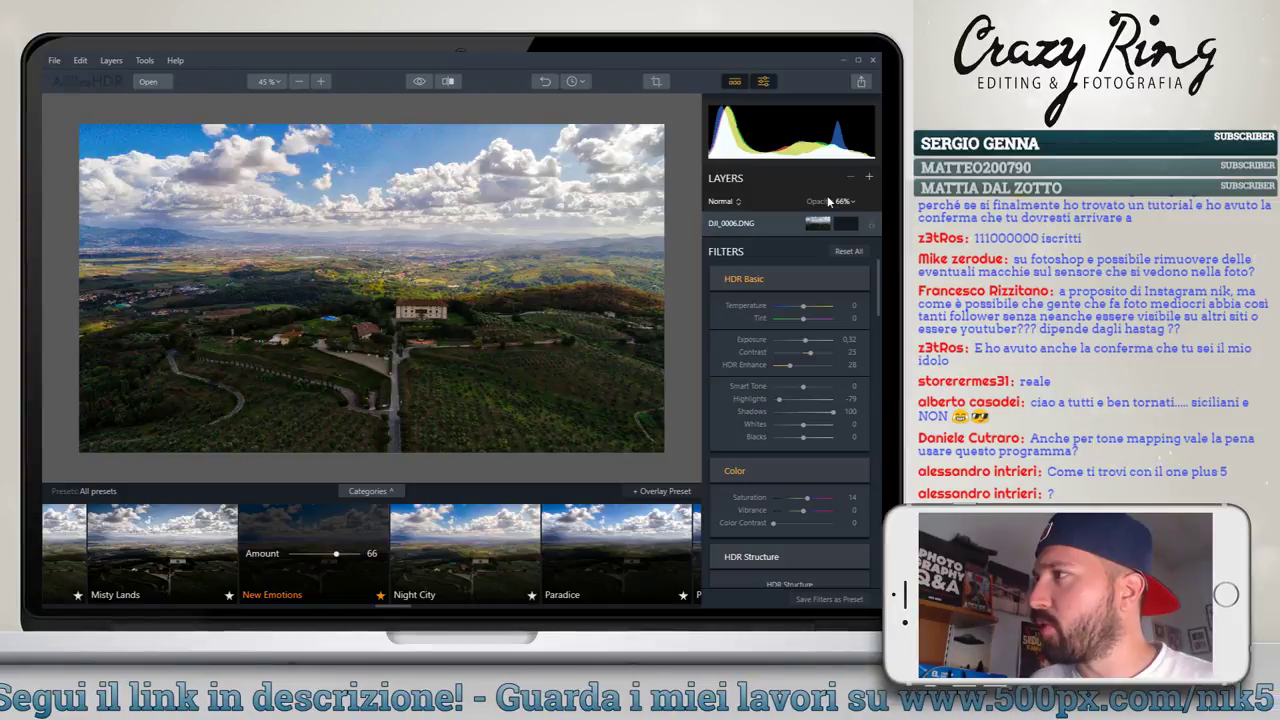
Add Layer 1 and apply the Photoserge Sunset Look preset at Amount 100
left_click(868, 177)
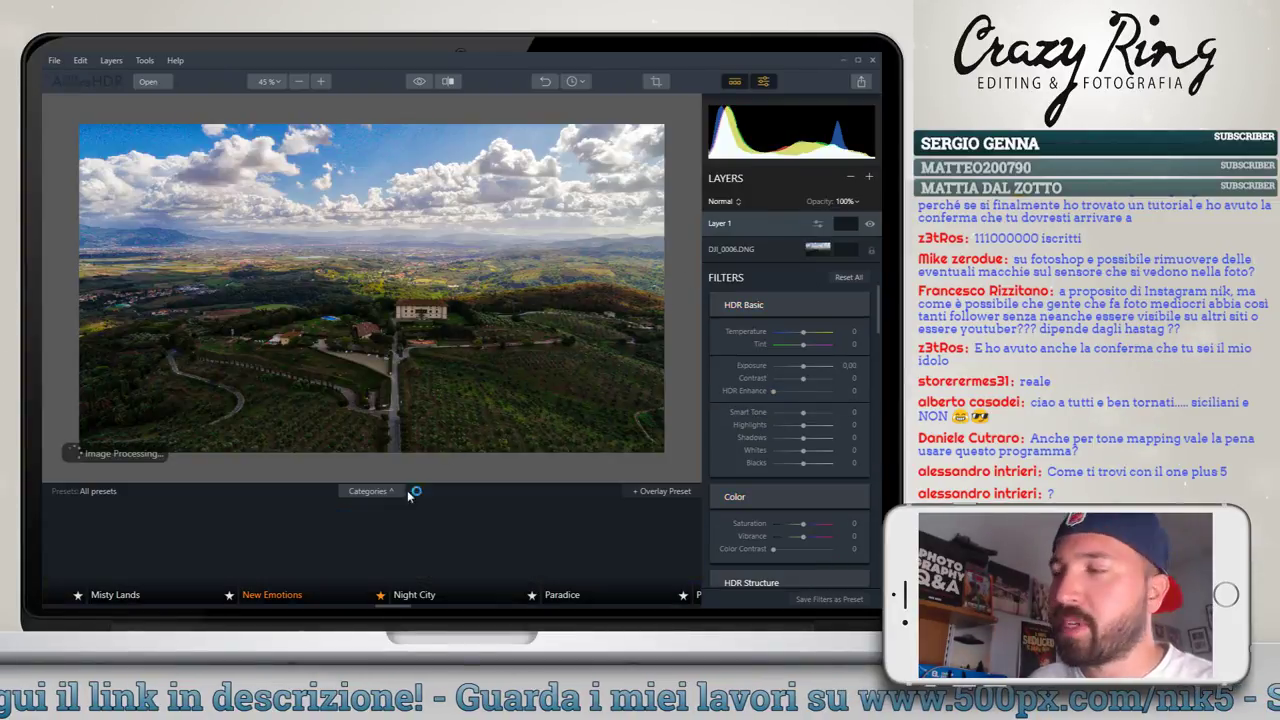
scroll(398, 528, "right", 1)
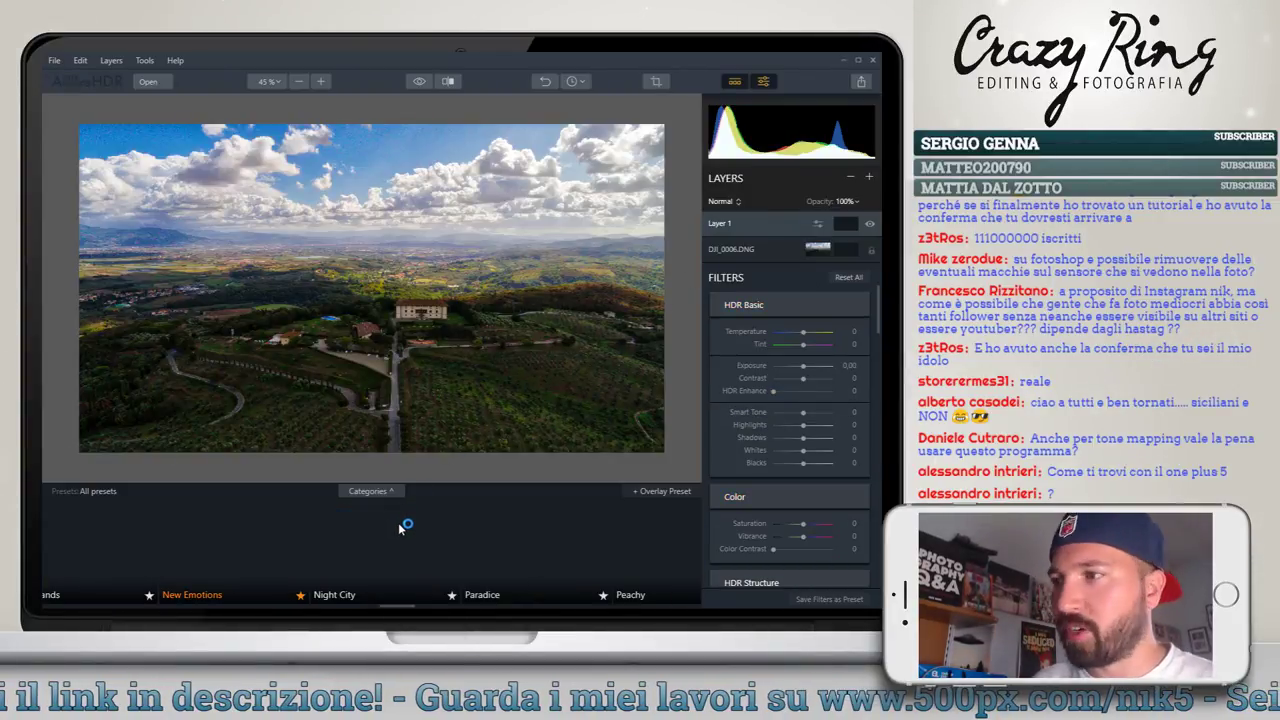
scroll(398, 526, "right", 5)
scroll(395, 530, "right", 2)
scroll(393, 533, "right", 2)
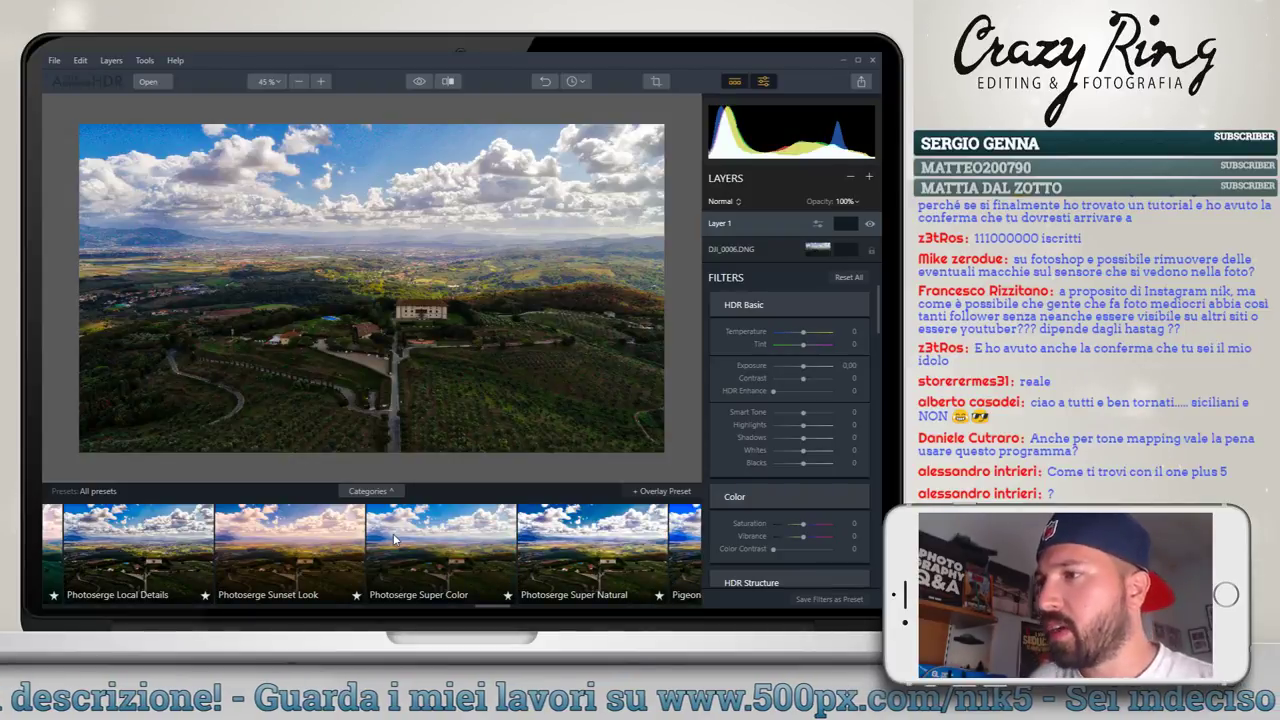
scroll(394, 540, "up", 2)
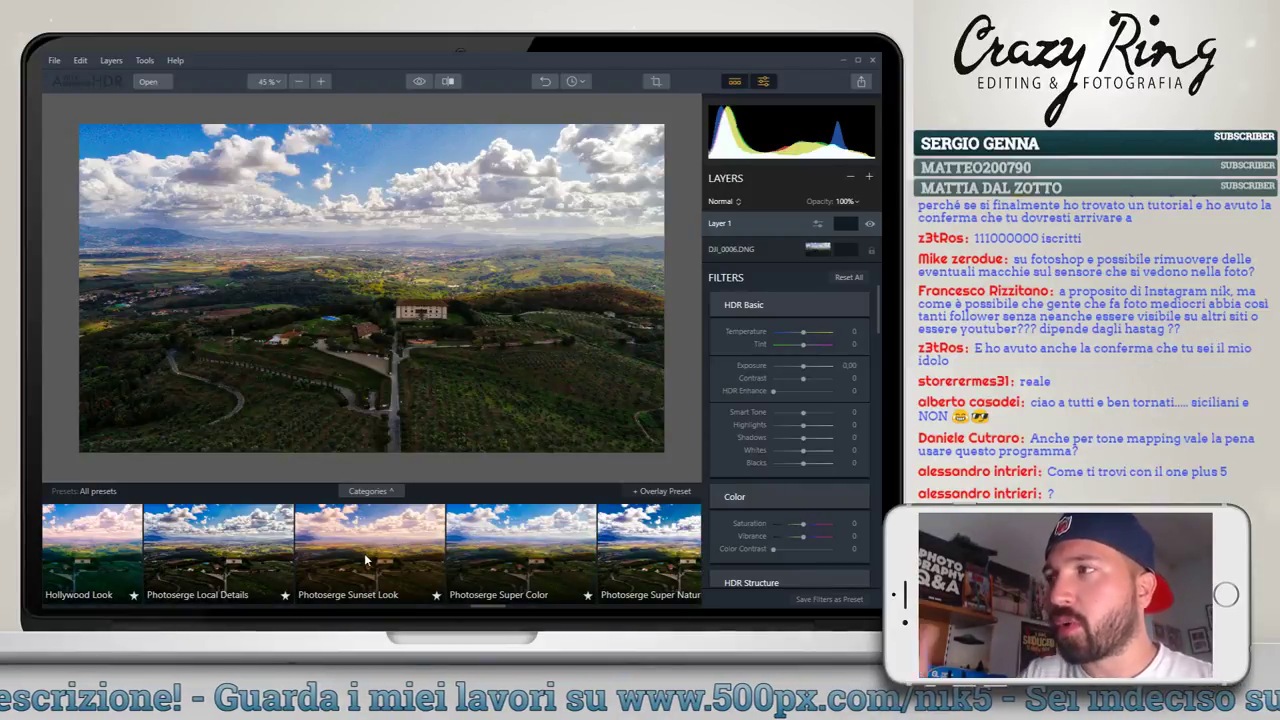
left_click(365, 560)
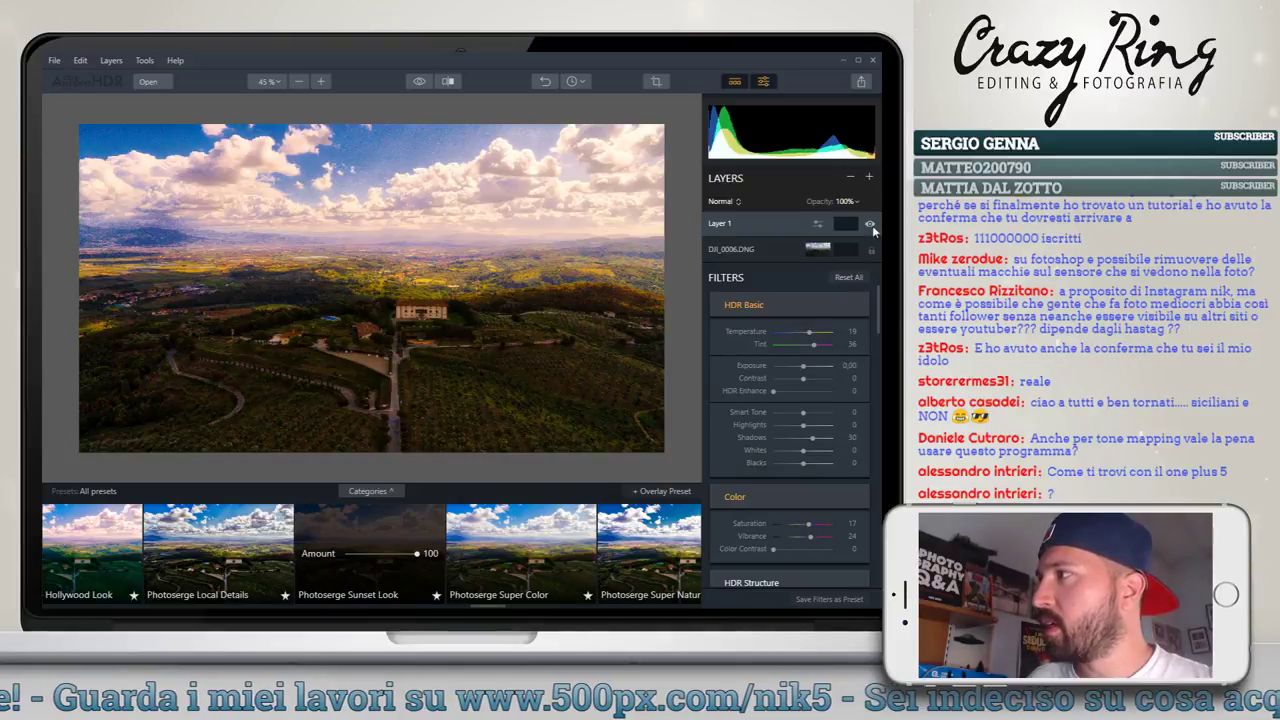
Brush Layer 1's mask across the sky at size 100, 50% opacity, toggling the layer to compare
left_click(846, 226)
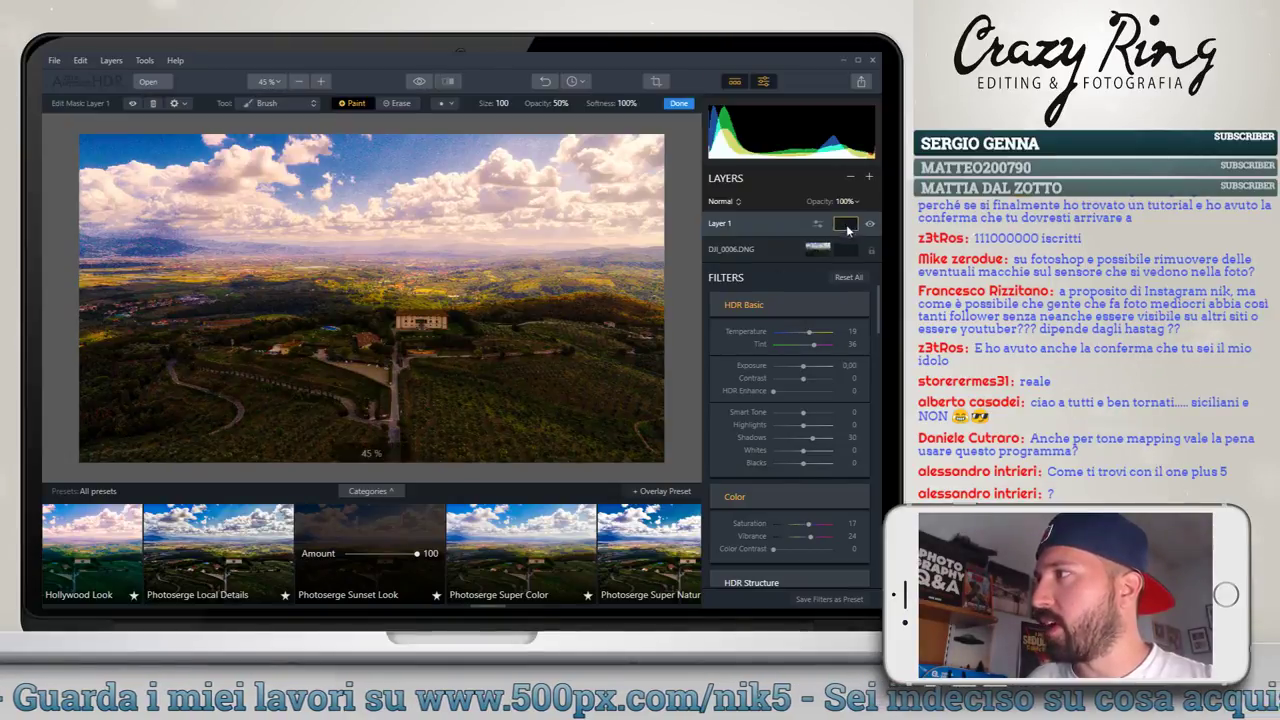
left_click_drag(175, 193, 78, 207)
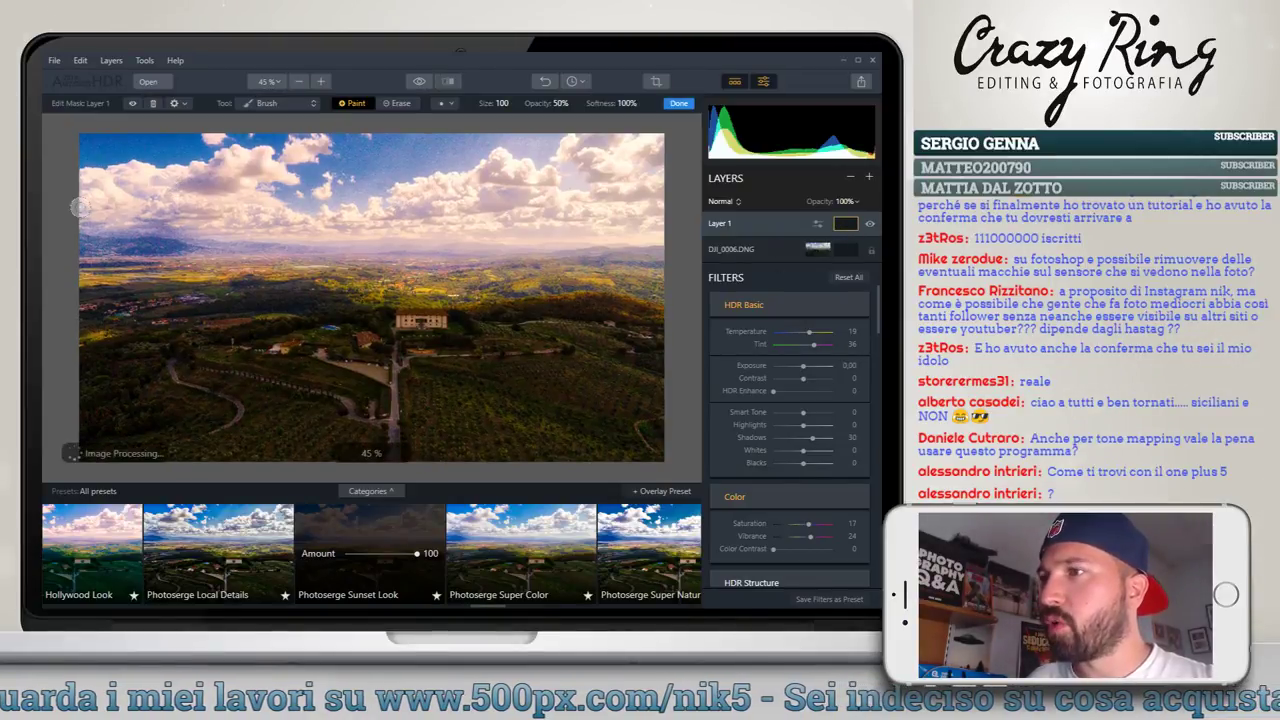
left_click_drag(258, 204, 509, 188)
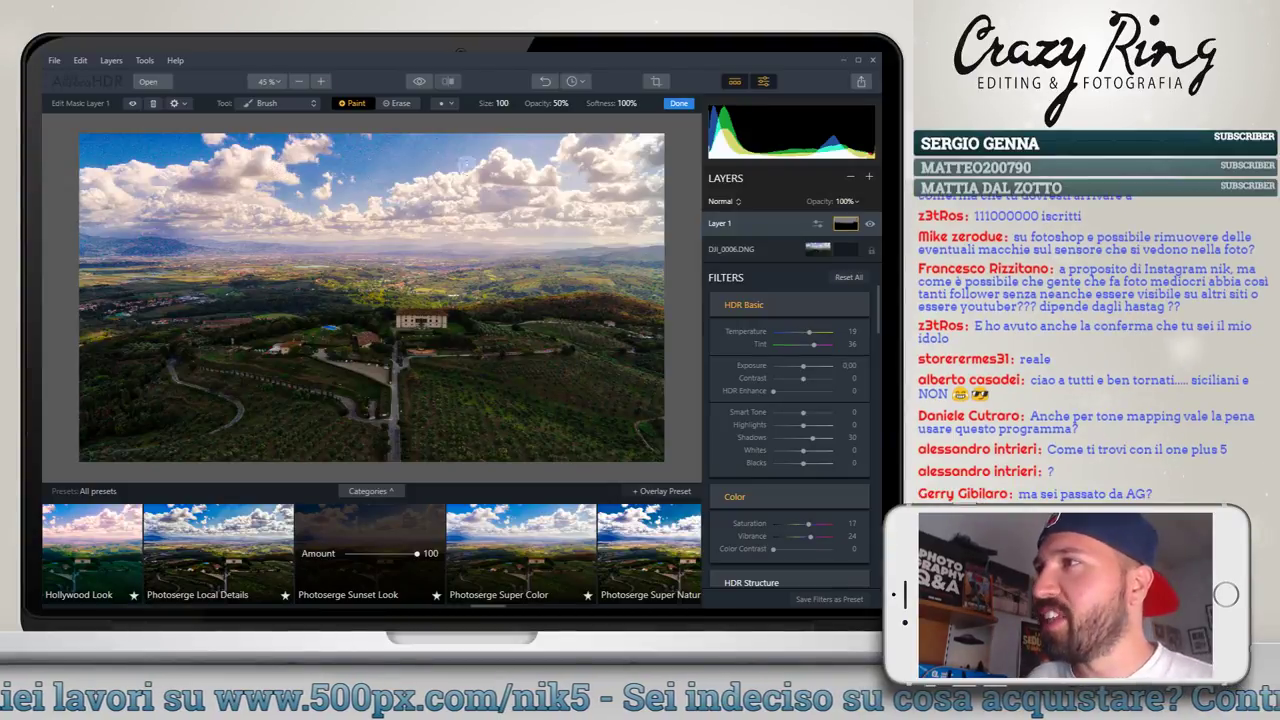
left_click_drag(344, 146, 412, 143)
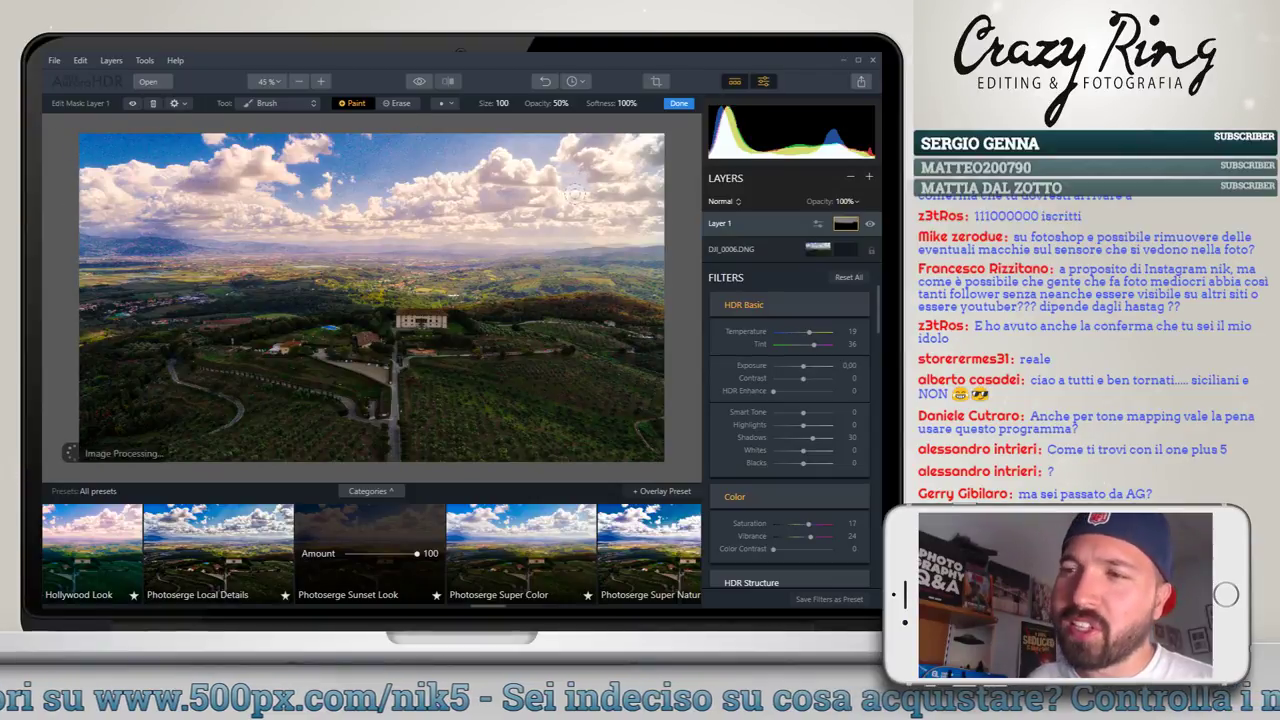
left_click_drag(171, 157, 121, 183)
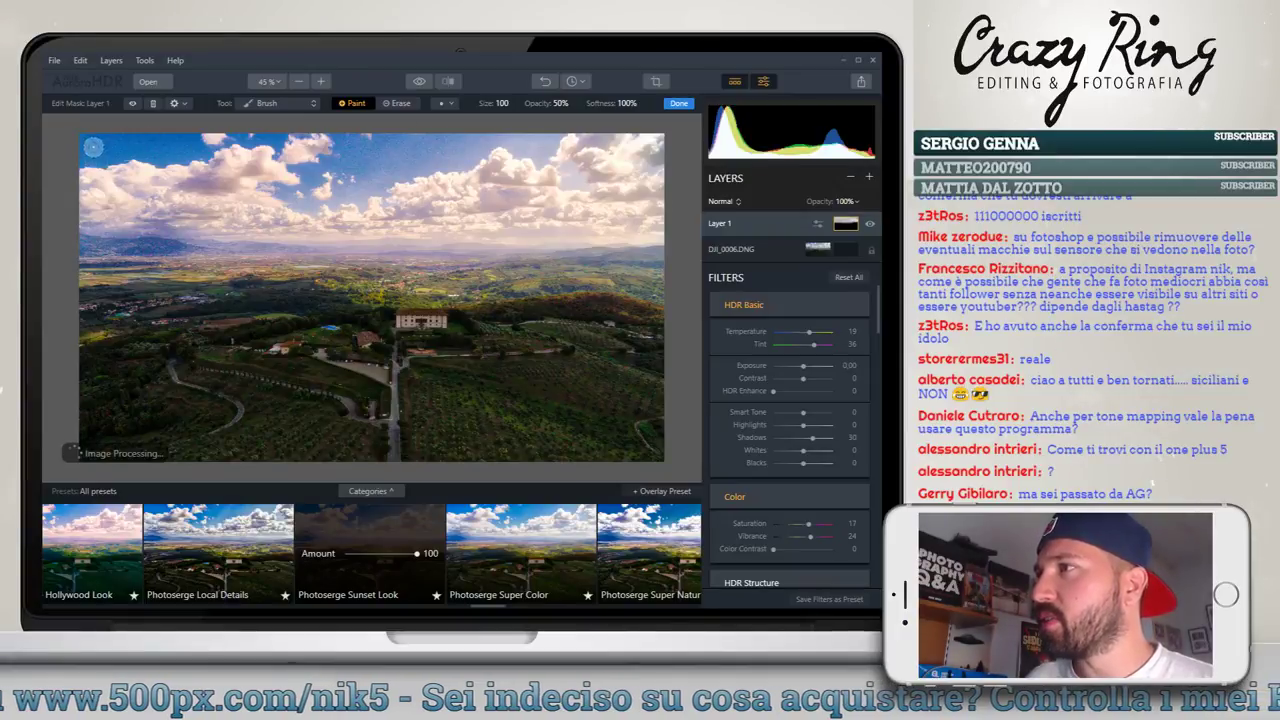
left_click(871, 224)
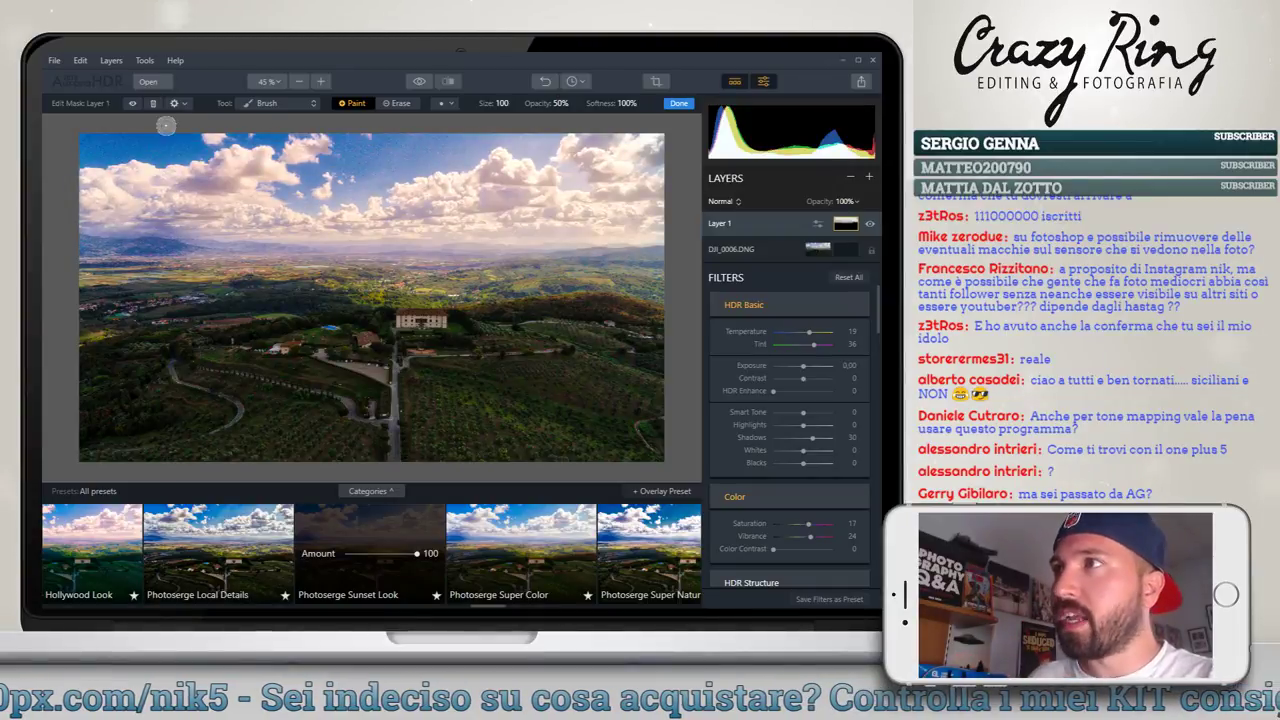
left_click_drag(213, 129, 155, 127)
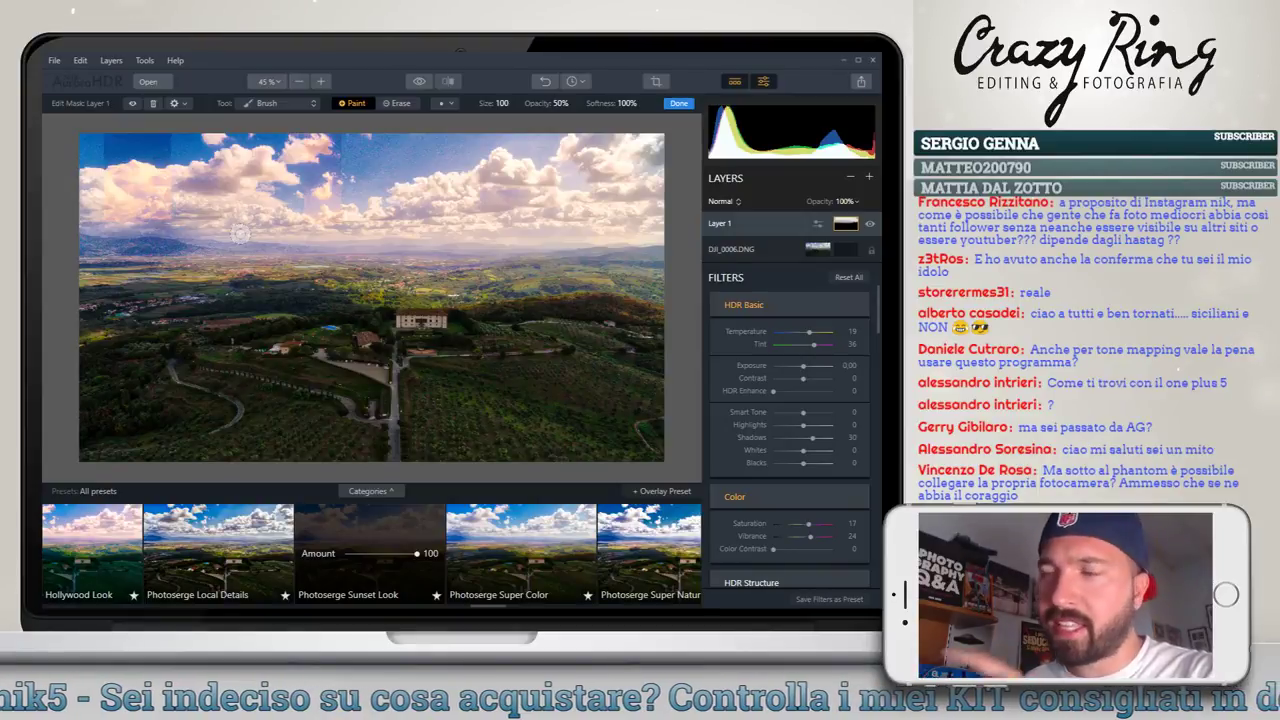
scroll(240, 233, "up", 3)
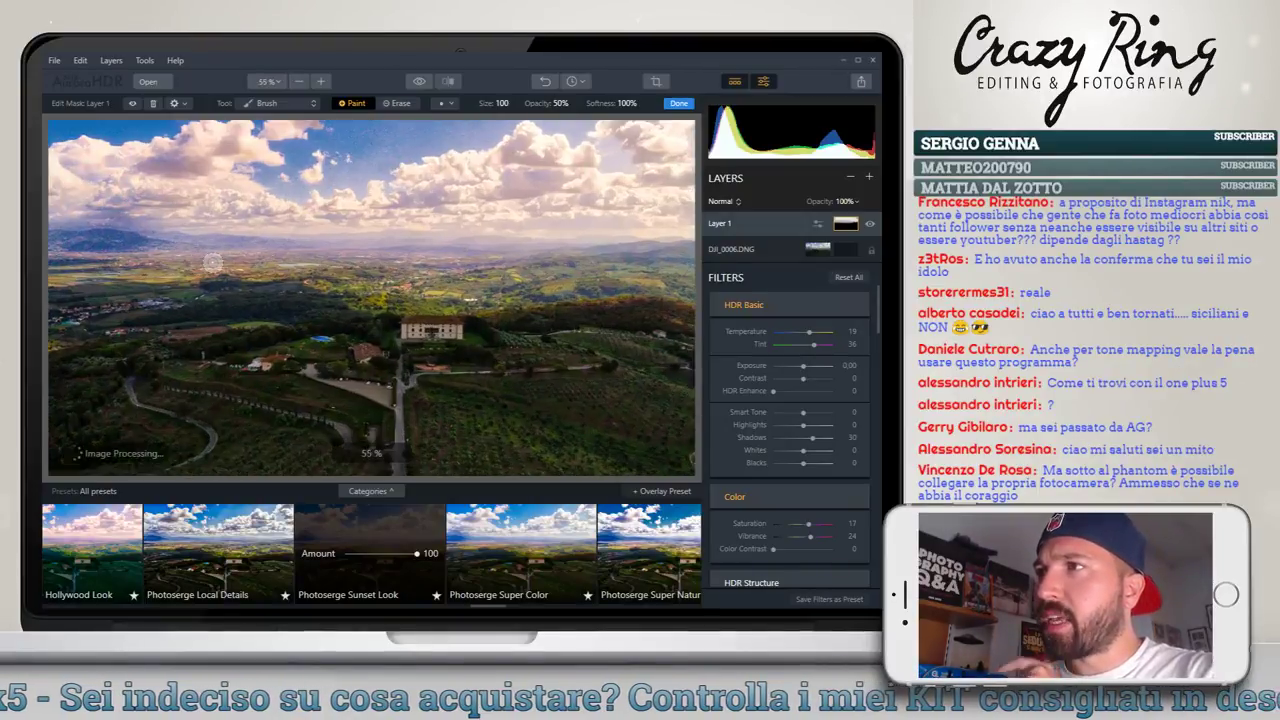
scroll(210, 262, "down", 3)
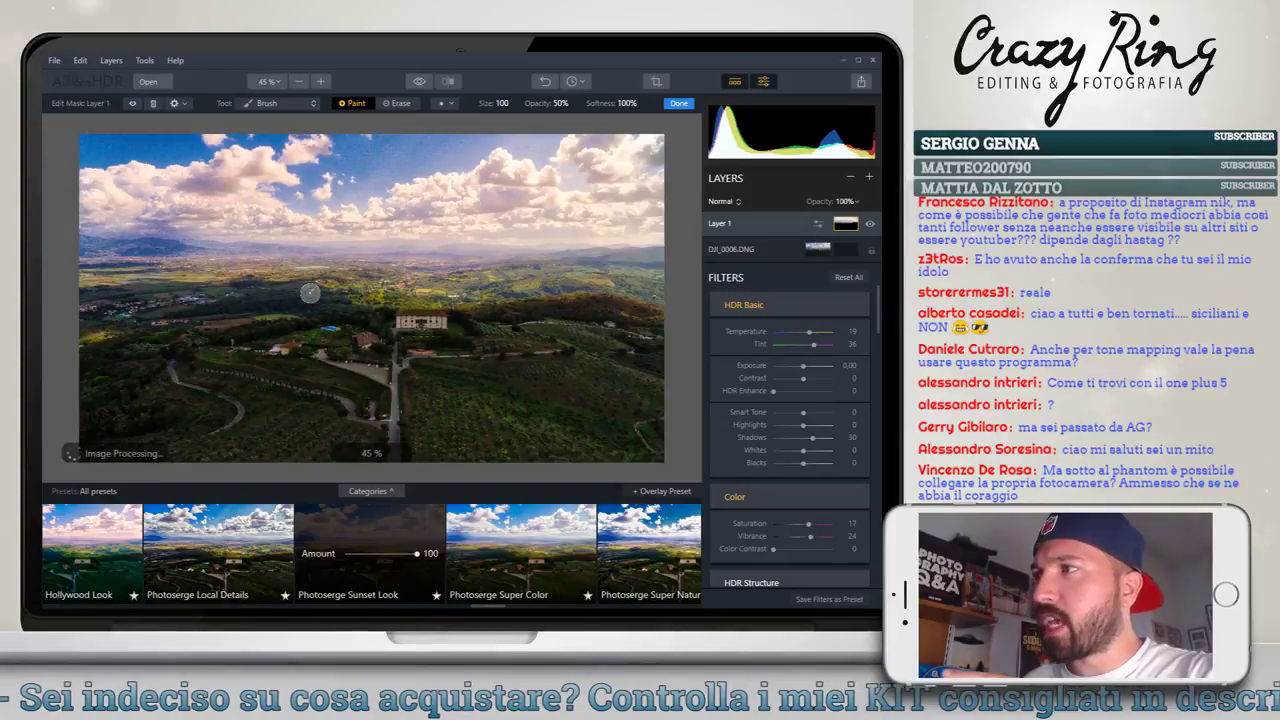
scroll(310, 292, "up", 1)
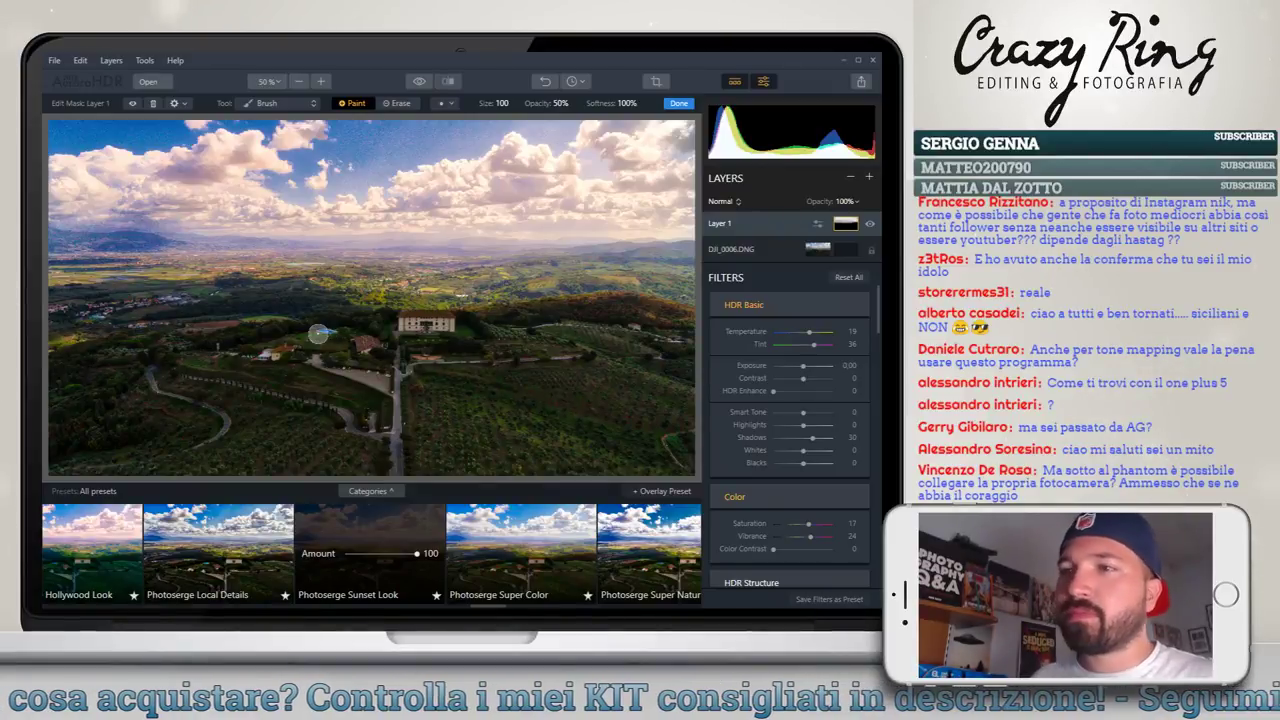
scroll(318, 333, "up", 1)
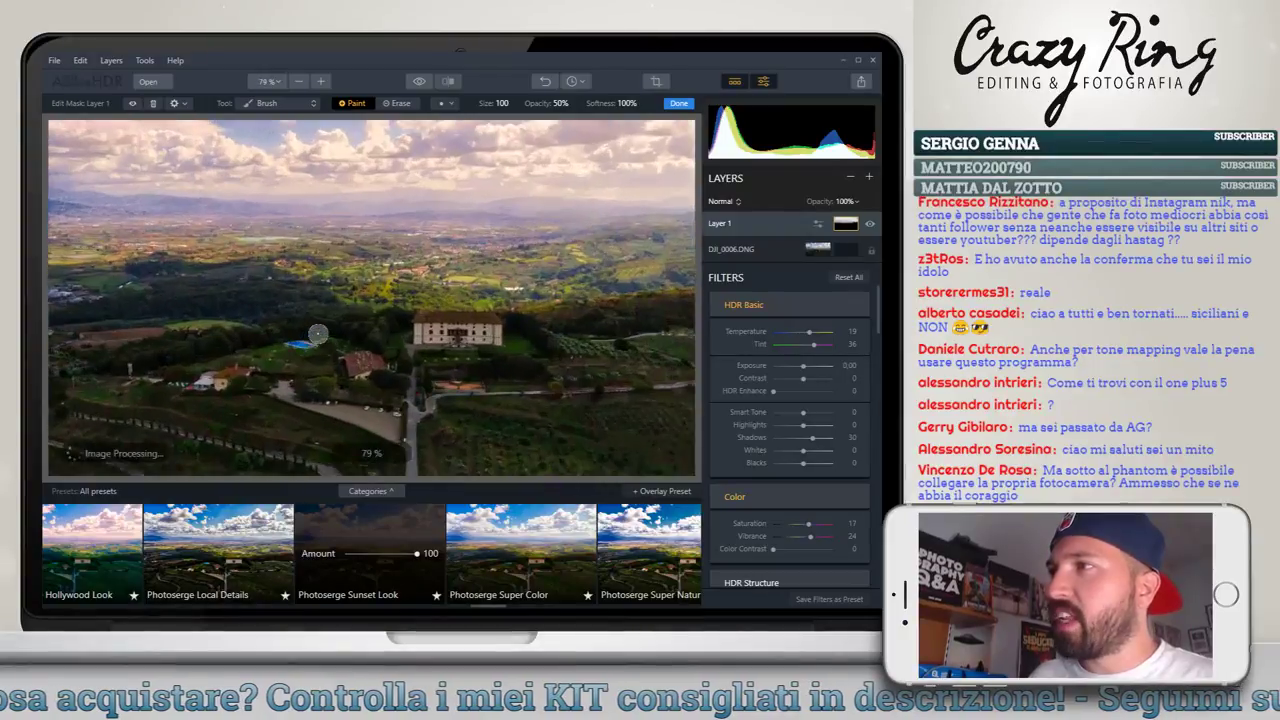
scroll(318, 333, "down", 2)
scroll(318, 333, "up", 2)
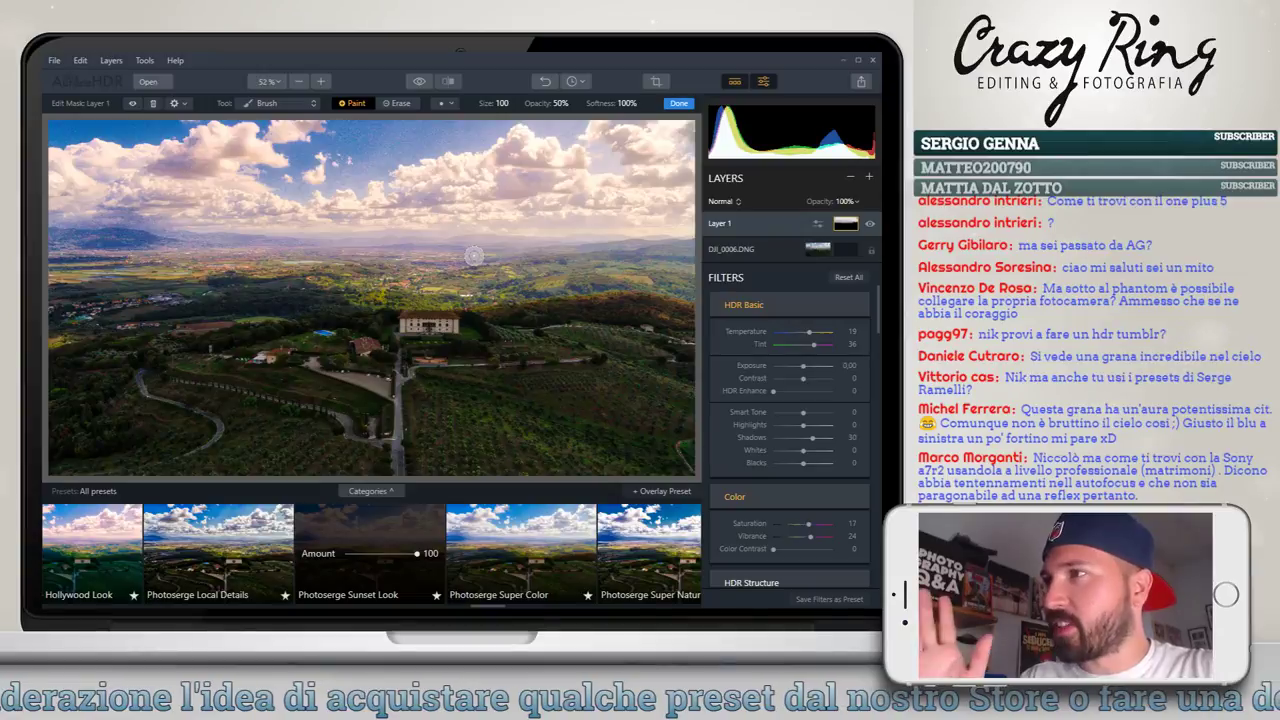
mouse_move(760, 496)
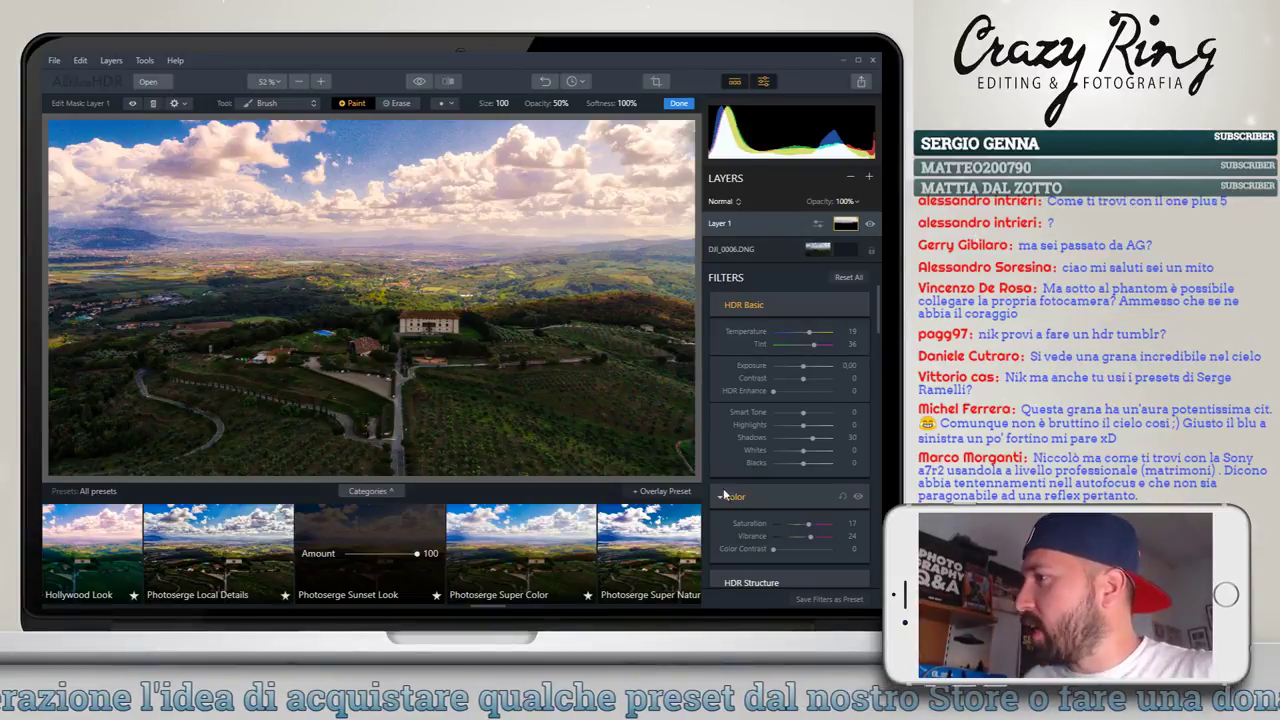
Set Layer 1's HDR Denoise to Amount 48, Smooth 133, Boost 17
scroll(722, 480, "down", 3)
scroll(717, 469, "down", 3)
scroll(750, 450, "down", 2)
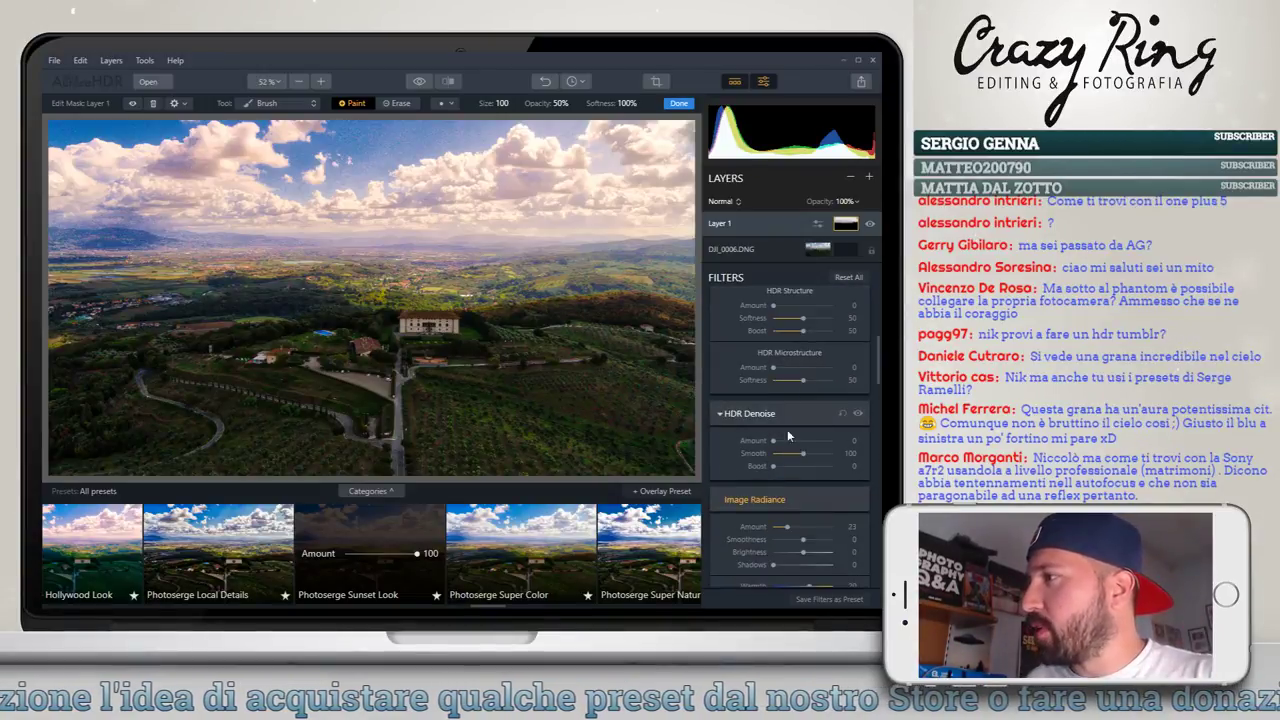
left_click_drag(773, 440, 800, 441)
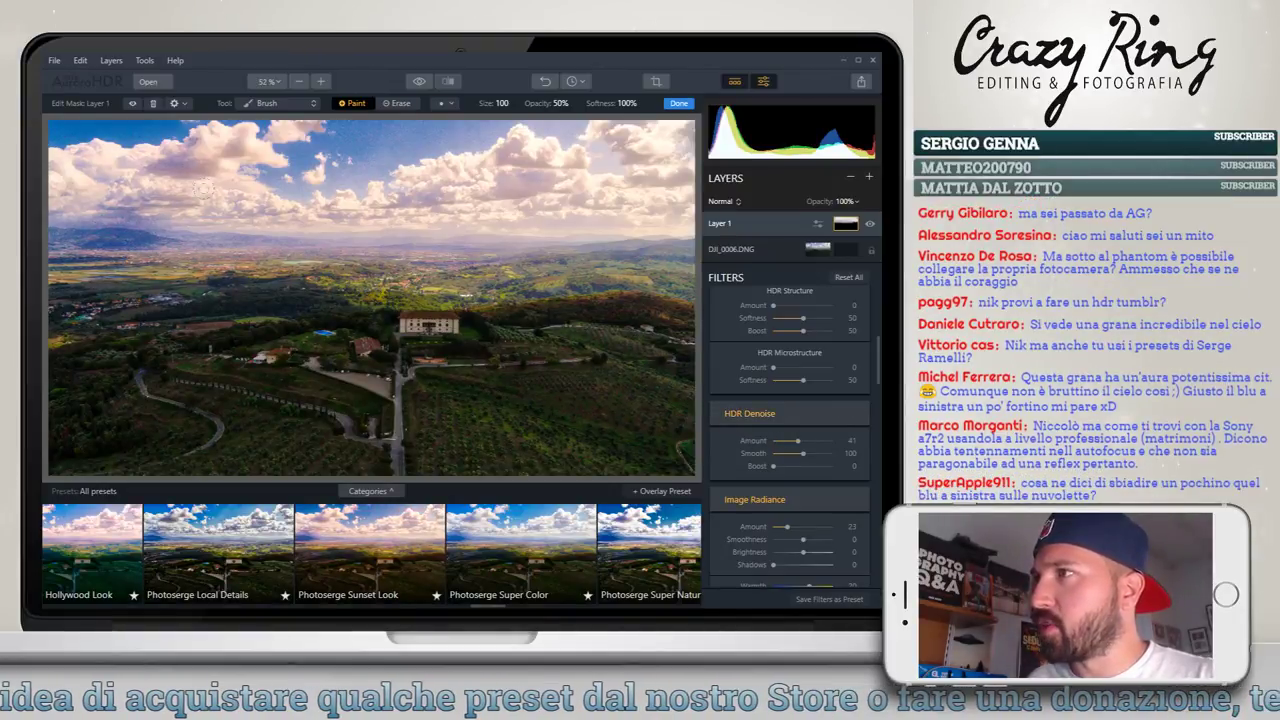
left_click_drag(800, 443, 803, 441)
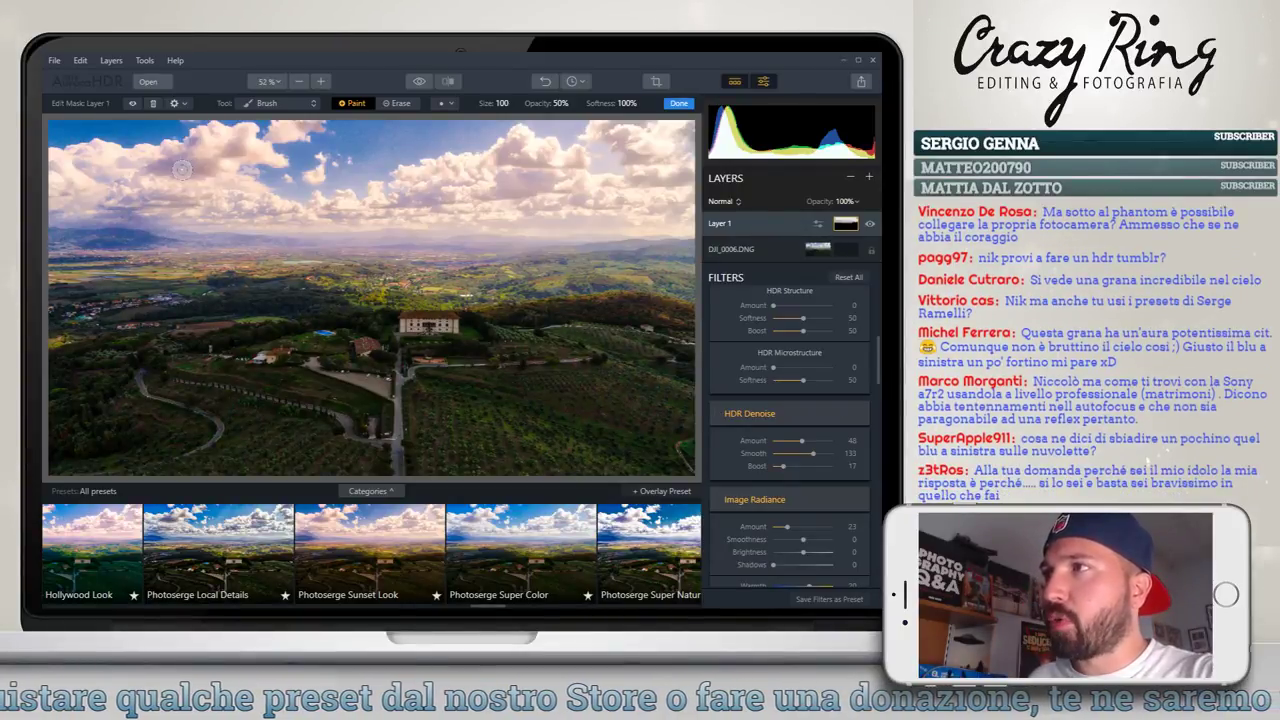
Compare Layer 1 on and off, then brush more sky into its mask
left_click(871, 226)
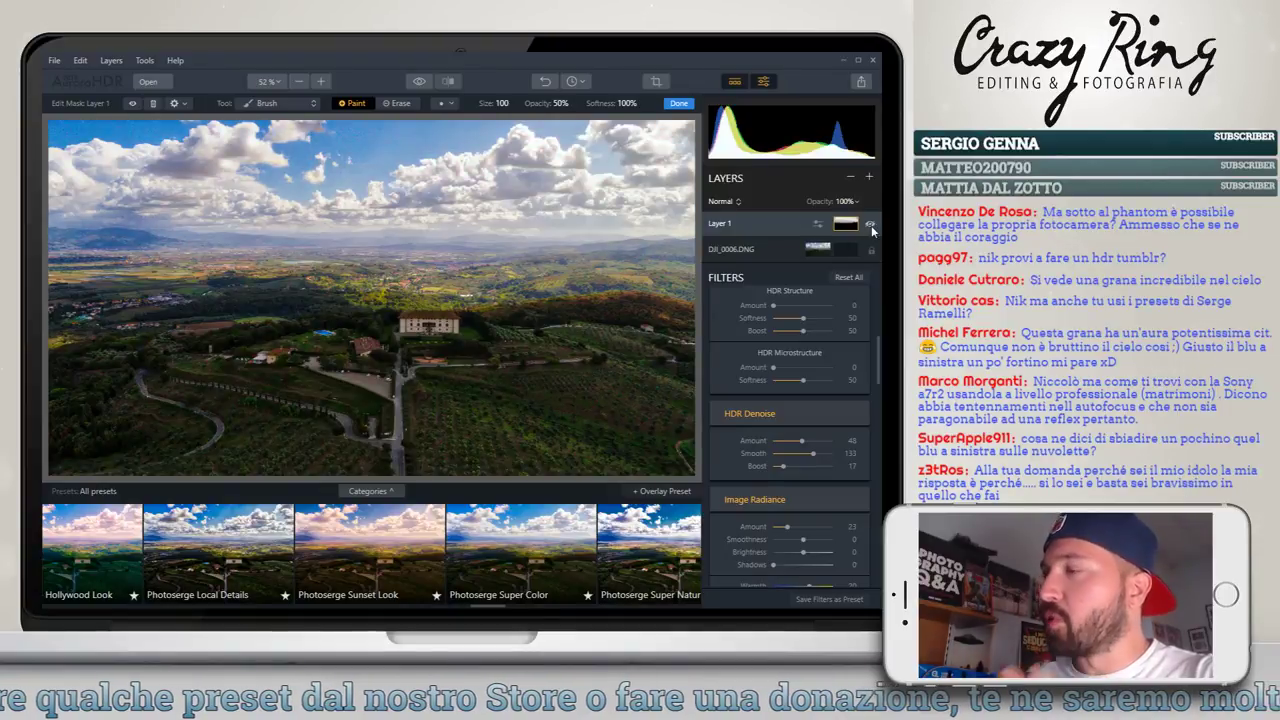
left_click(871, 226)
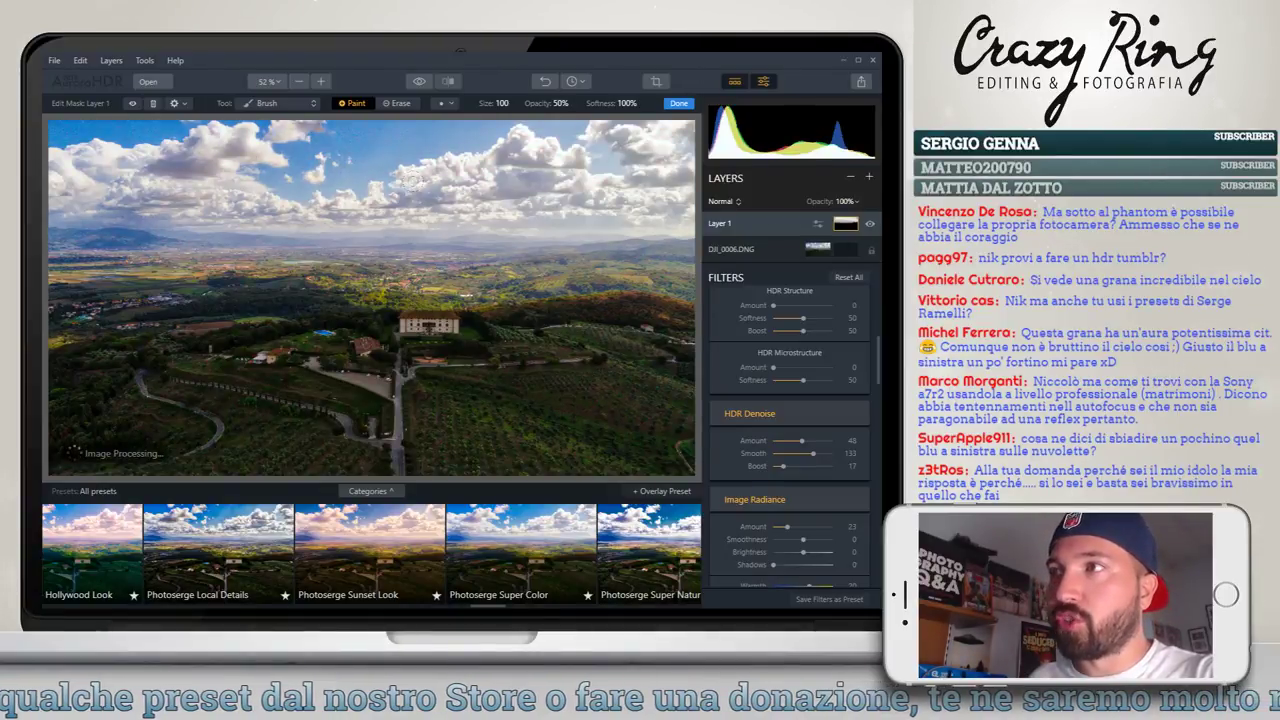
left_click_drag(148, 223, 92, 195)
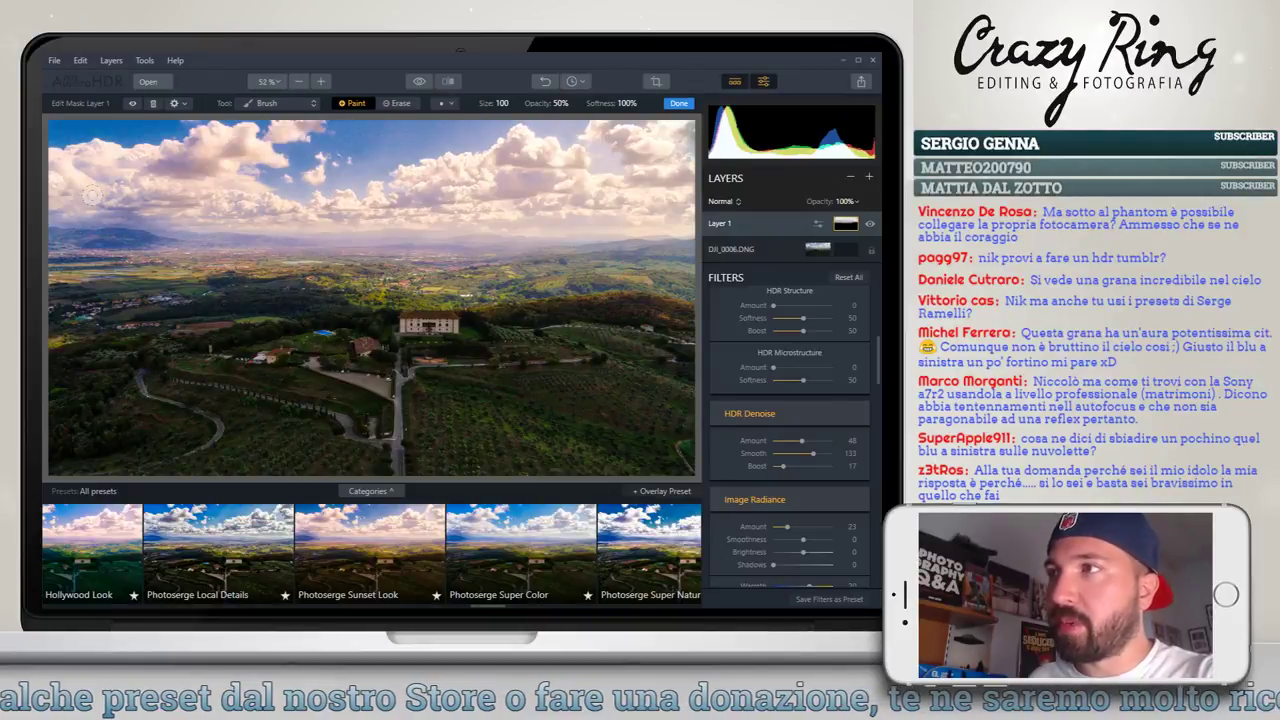
scroll(740, 340, "up", 1)
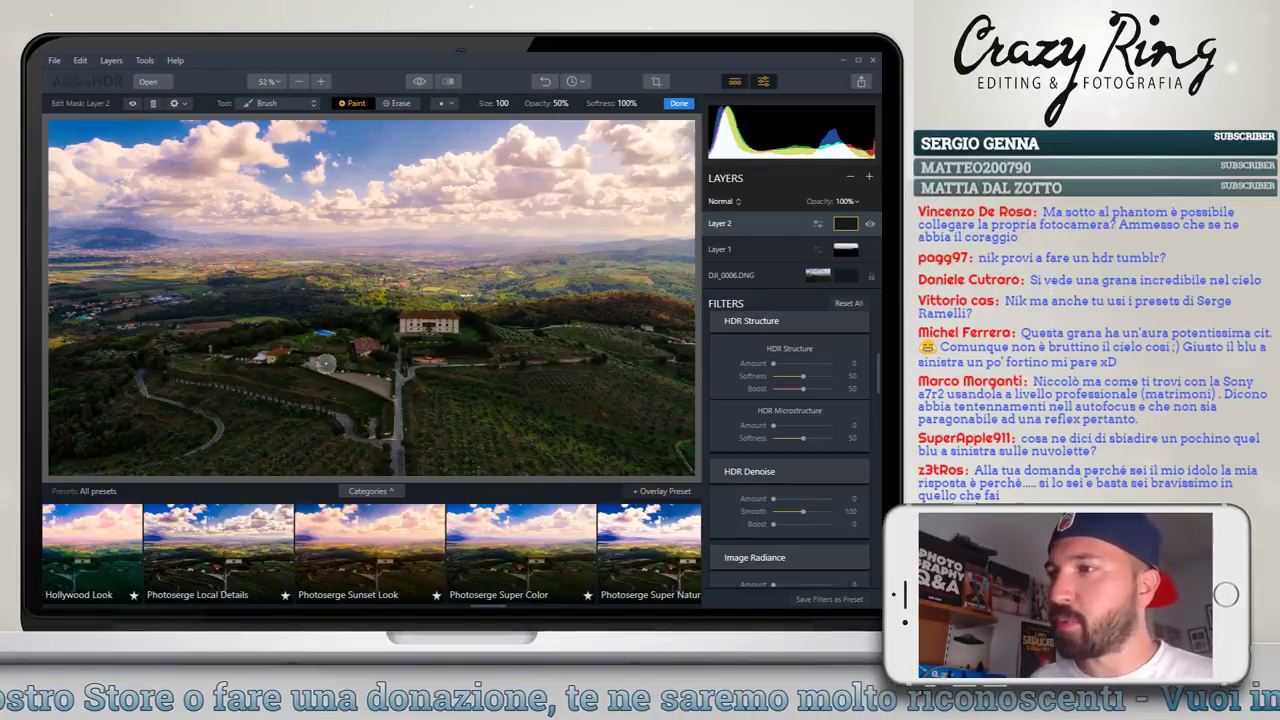
Apply the Realistic Bright preset to Layer 2 at Amount 100
scroll(365, 540, "down", 3)
scroll(365, 540, "down", 3)
scroll(365, 540, "down", 3)
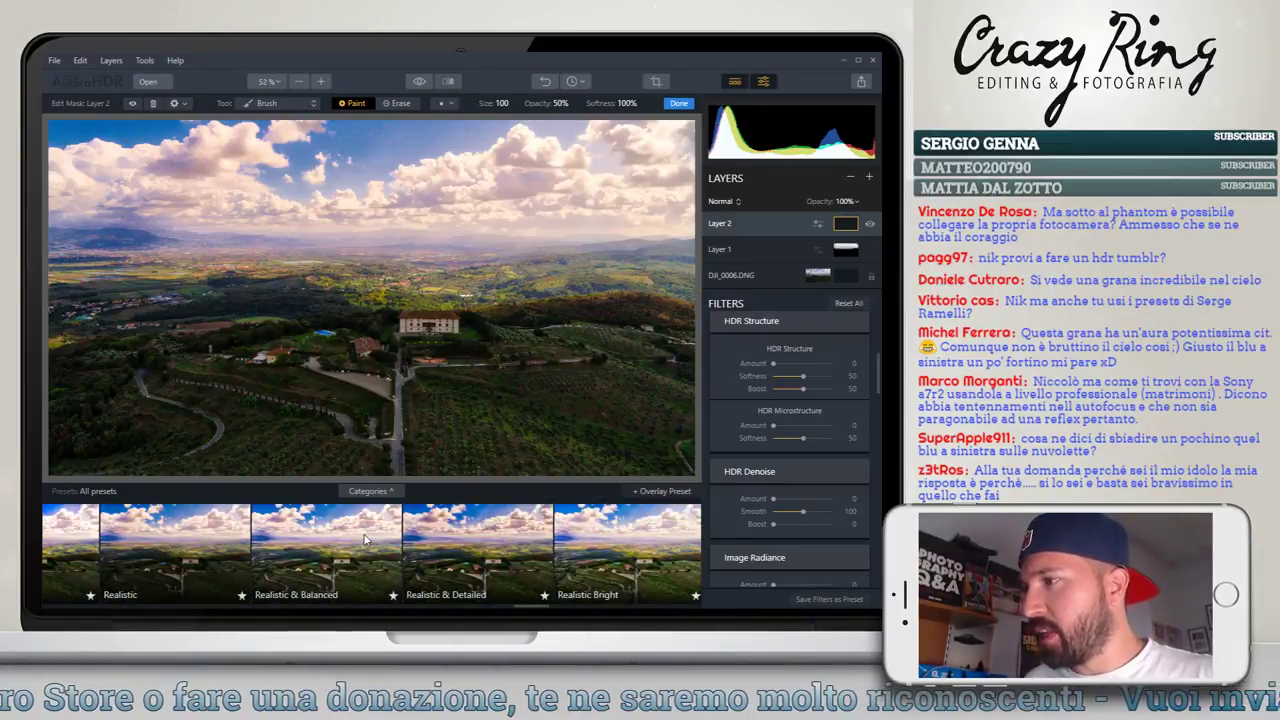
scroll(365, 540, "down", 2)
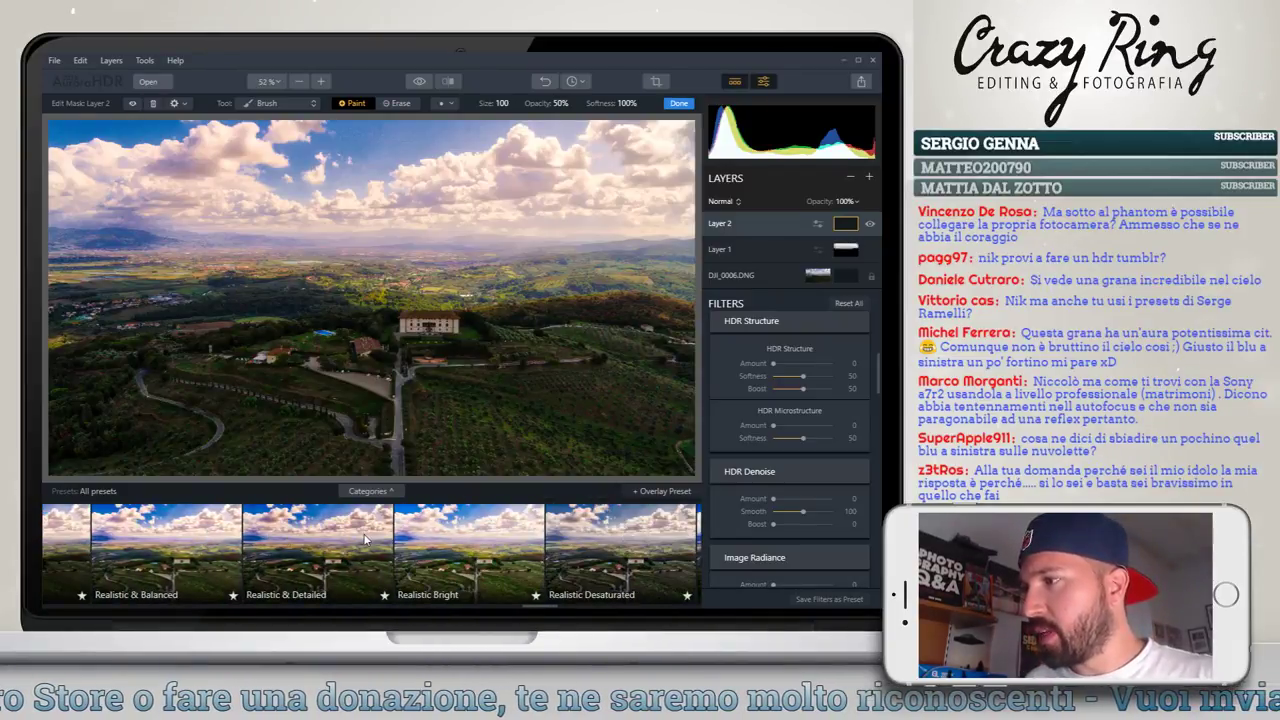
left_click(489, 546)
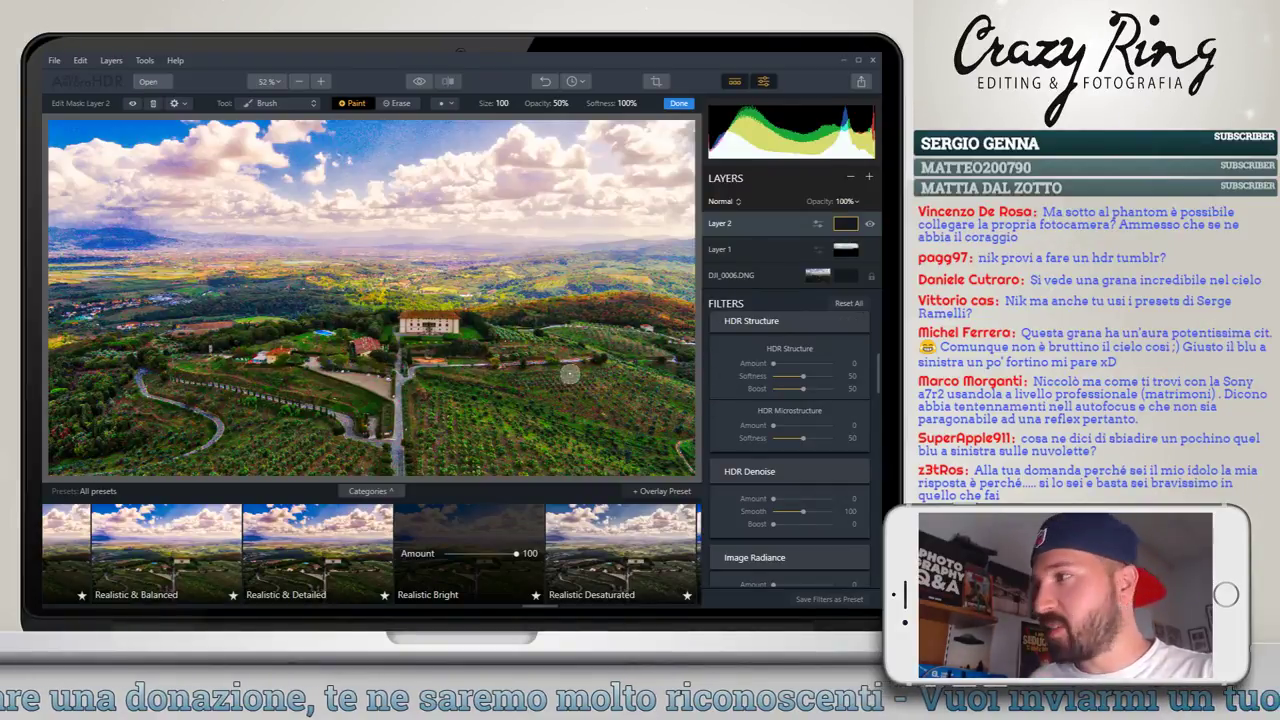
scroll(739, 414, "down", 1)
scroll(733, 406, "down", 1)
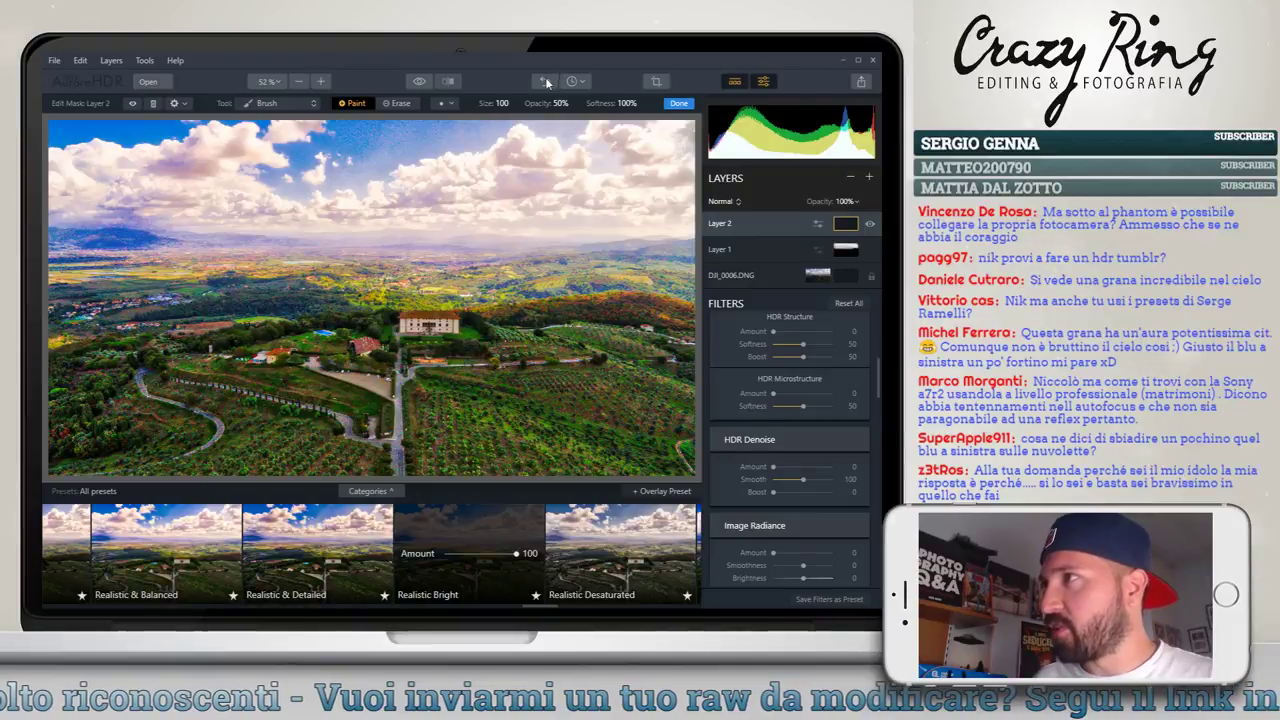
left_click(422, 84)
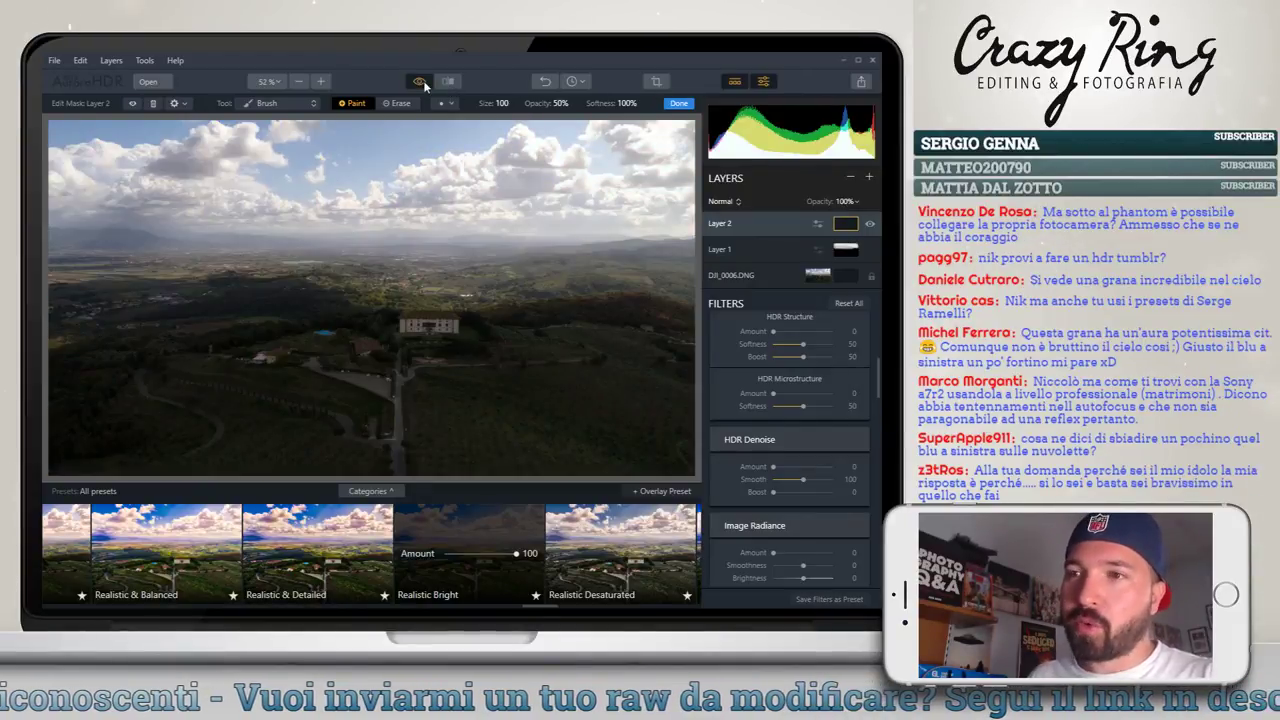
left_click(424, 86)
left_click(424, 86)
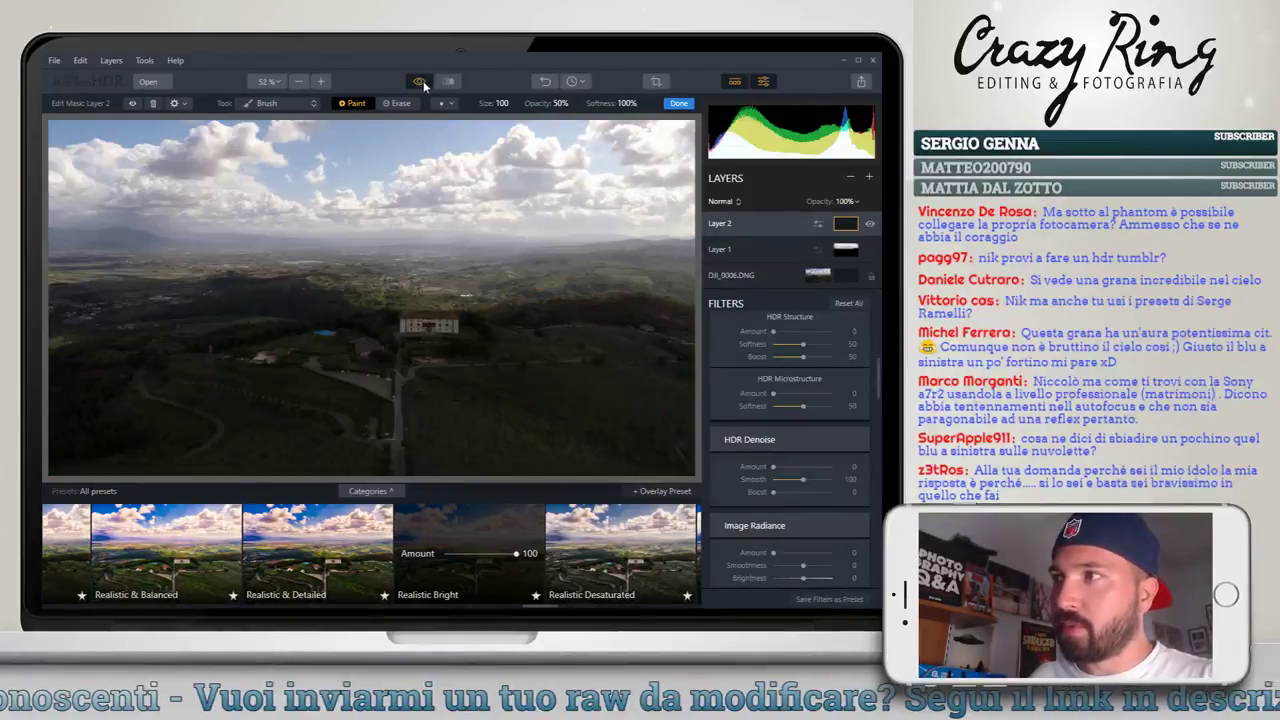
left_click(424, 86)
left_click(424, 86)
left_click(422, 84)
left_click(422, 84)
left_click(422, 84)
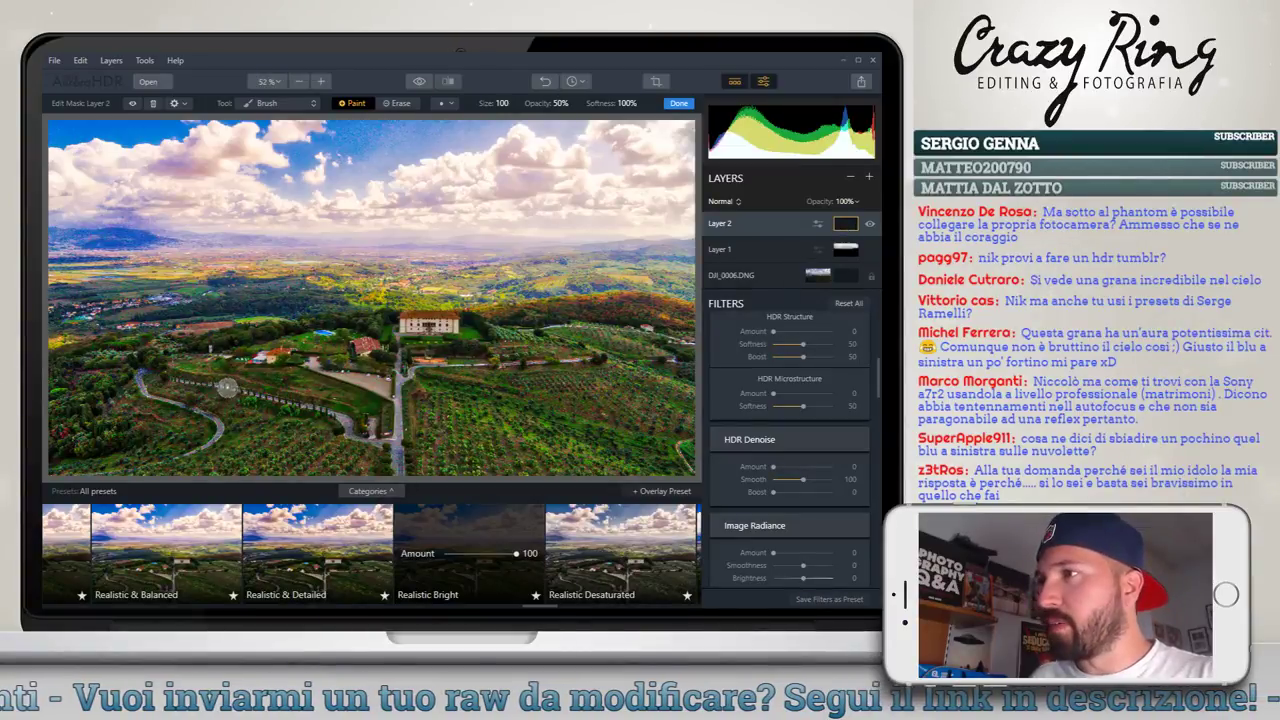
scroll(222, 370, "down", 3)
scroll(222, 368, "up", 1)
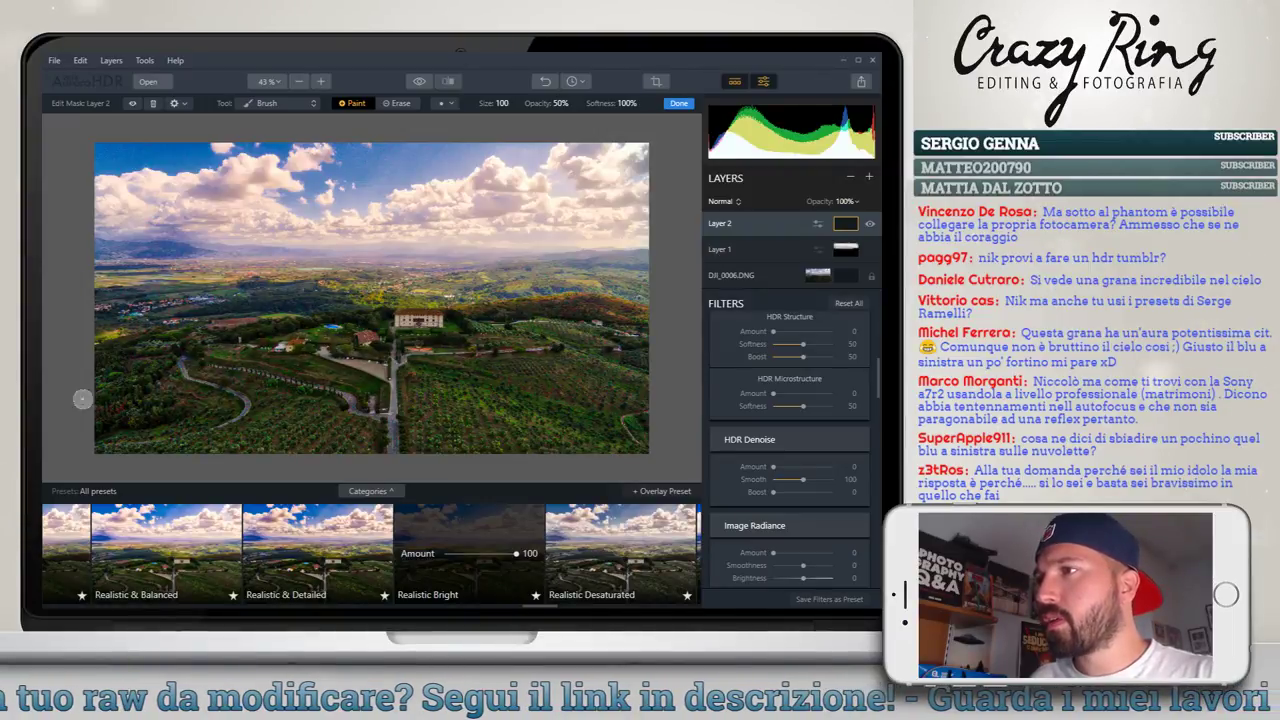
Raise Layer 2's HDR Basic Exposure and boost its Color Vibrance
scroll(735, 381, "up", 5)
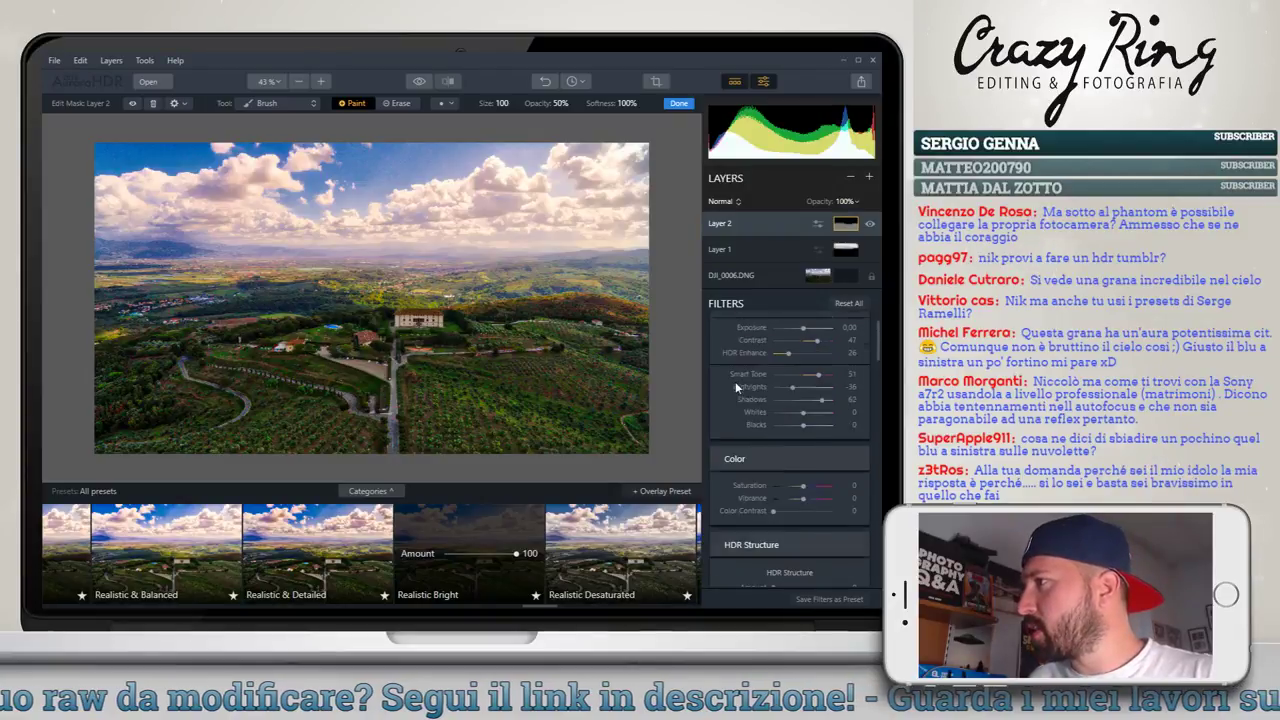
scroll(735, 381, "up", 3)
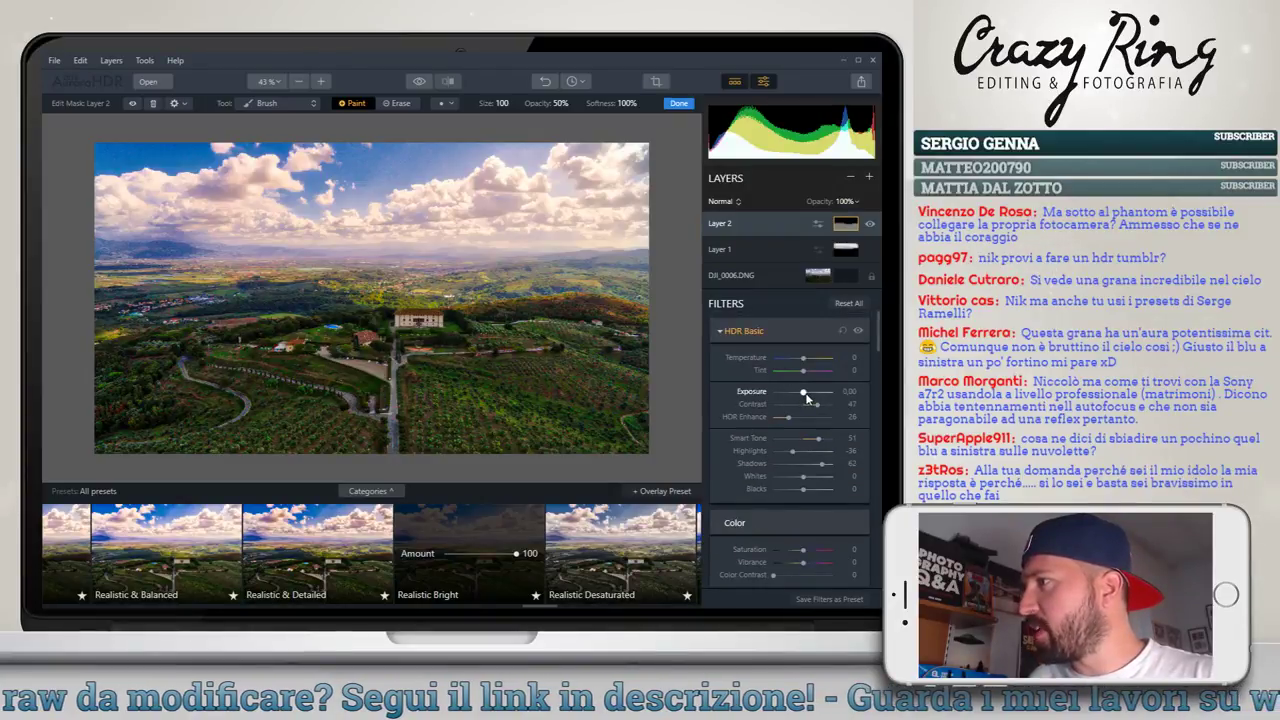
left_click_drag(807, 398, 809, 398)
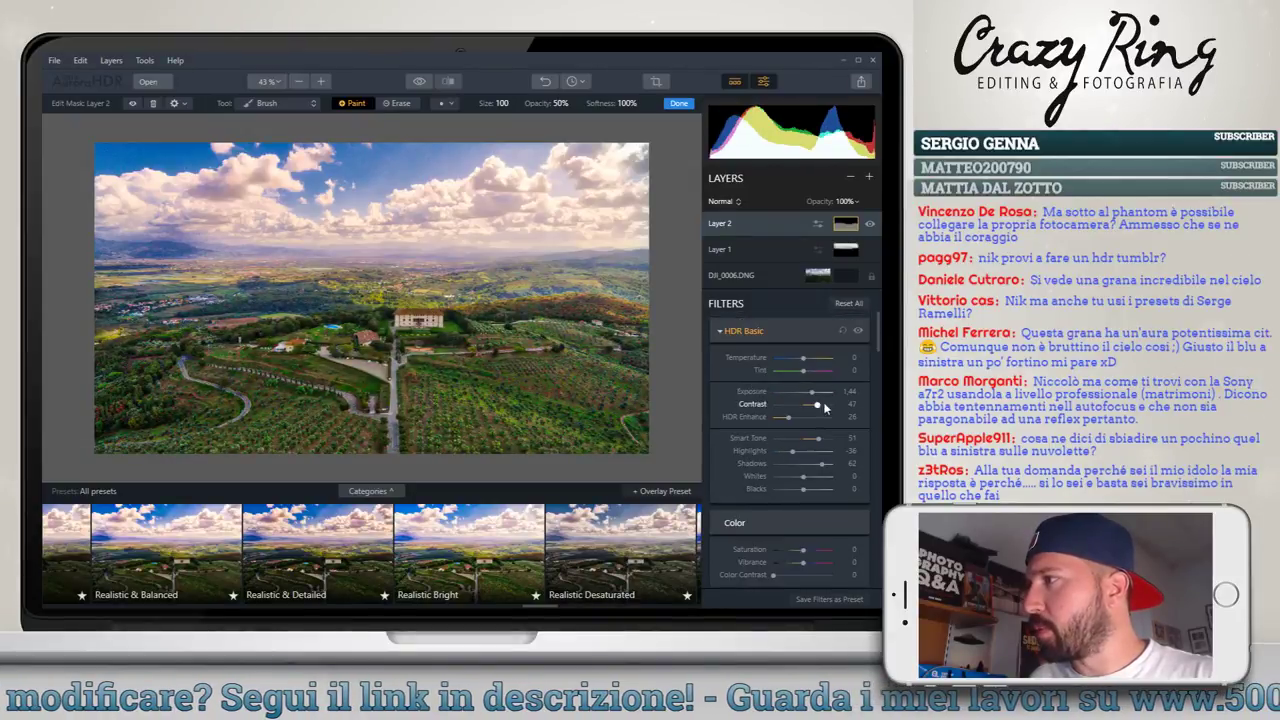
scroll(729, 432, "down", 3)
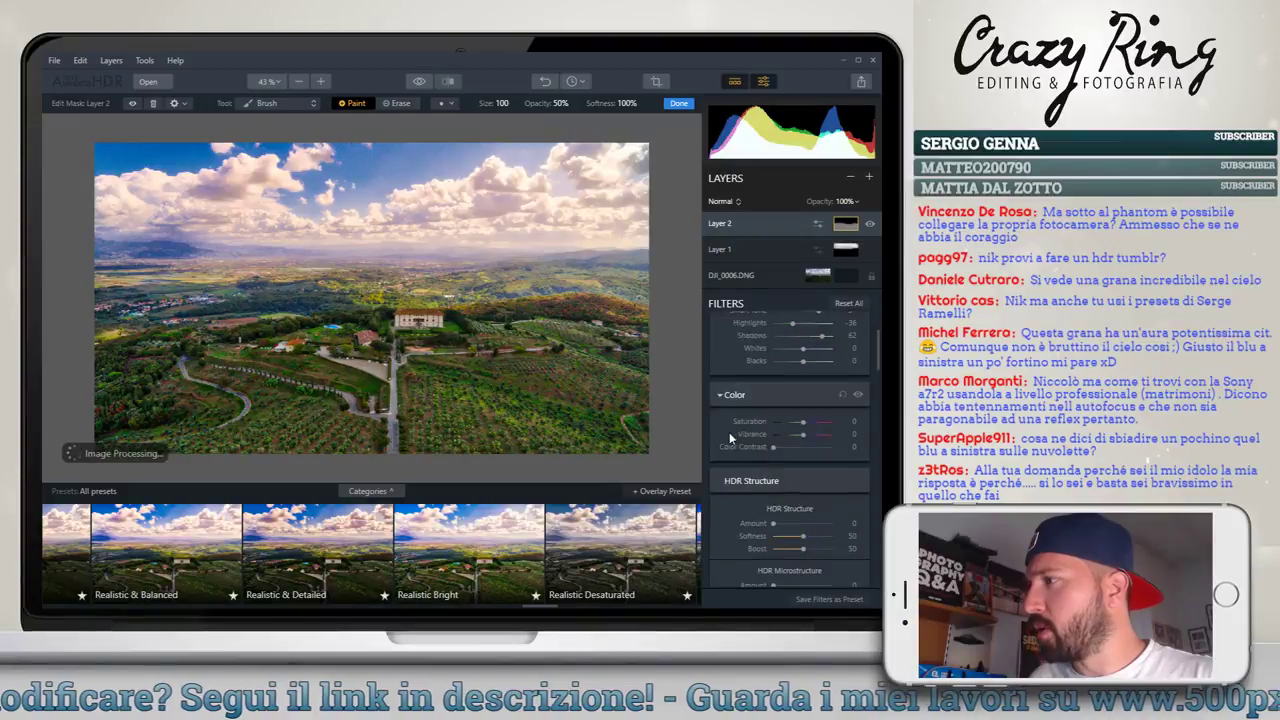
left_click_drag(803, 402, 808, 407)
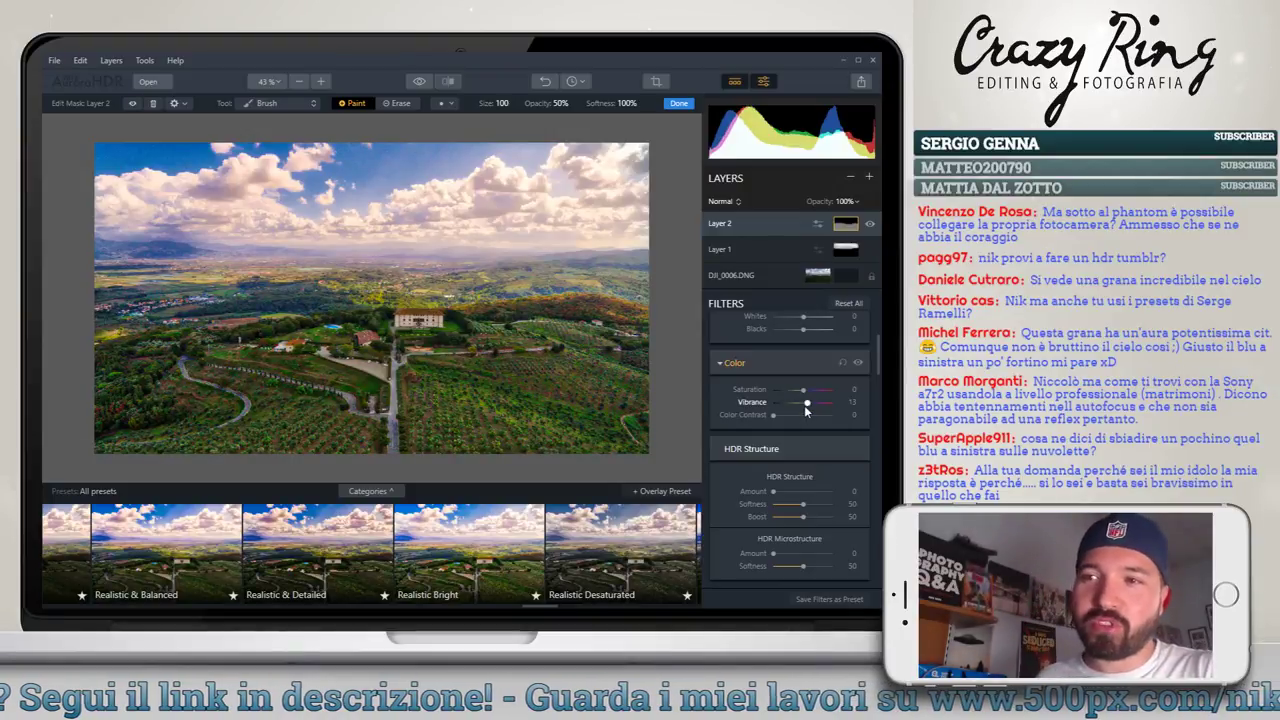
Apply HDR Denoise to Layer 2 with Amount set to about 30
mouse_move(751, 448)
scroll(733, 452, "down", 3)
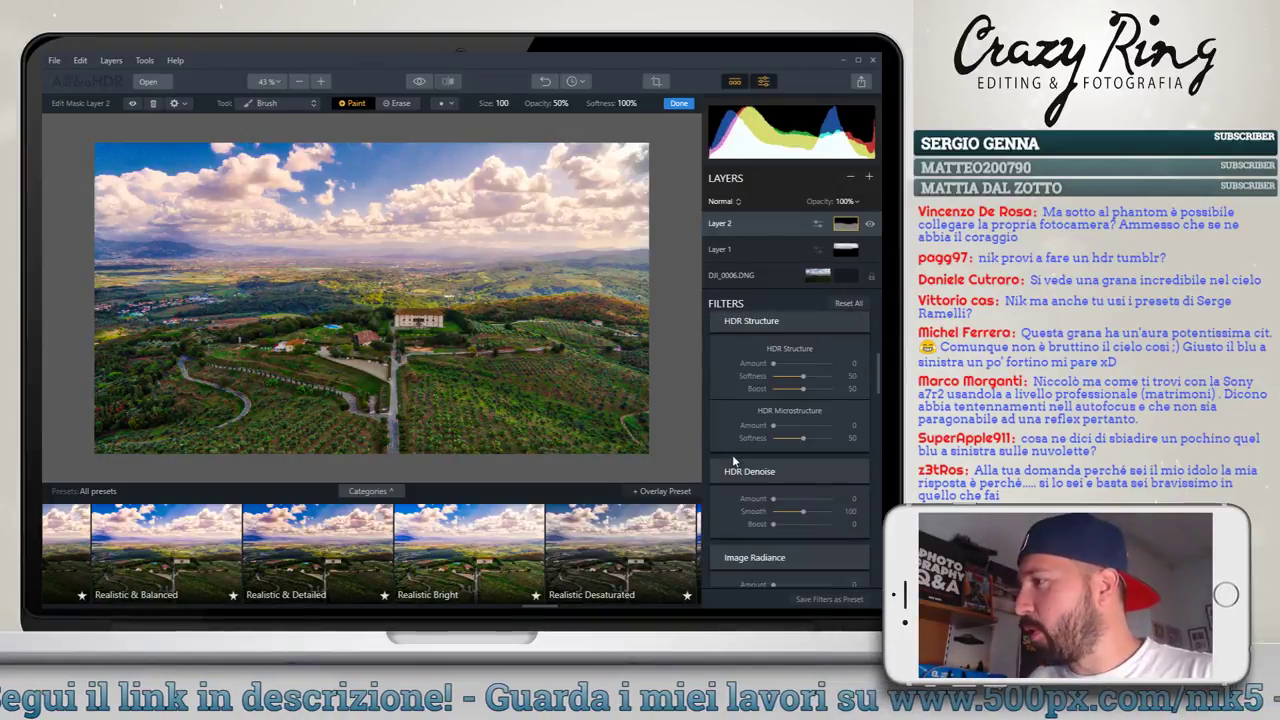
scroll(732, 454, "down", 2)
scroll(732, 454, "down", 1)
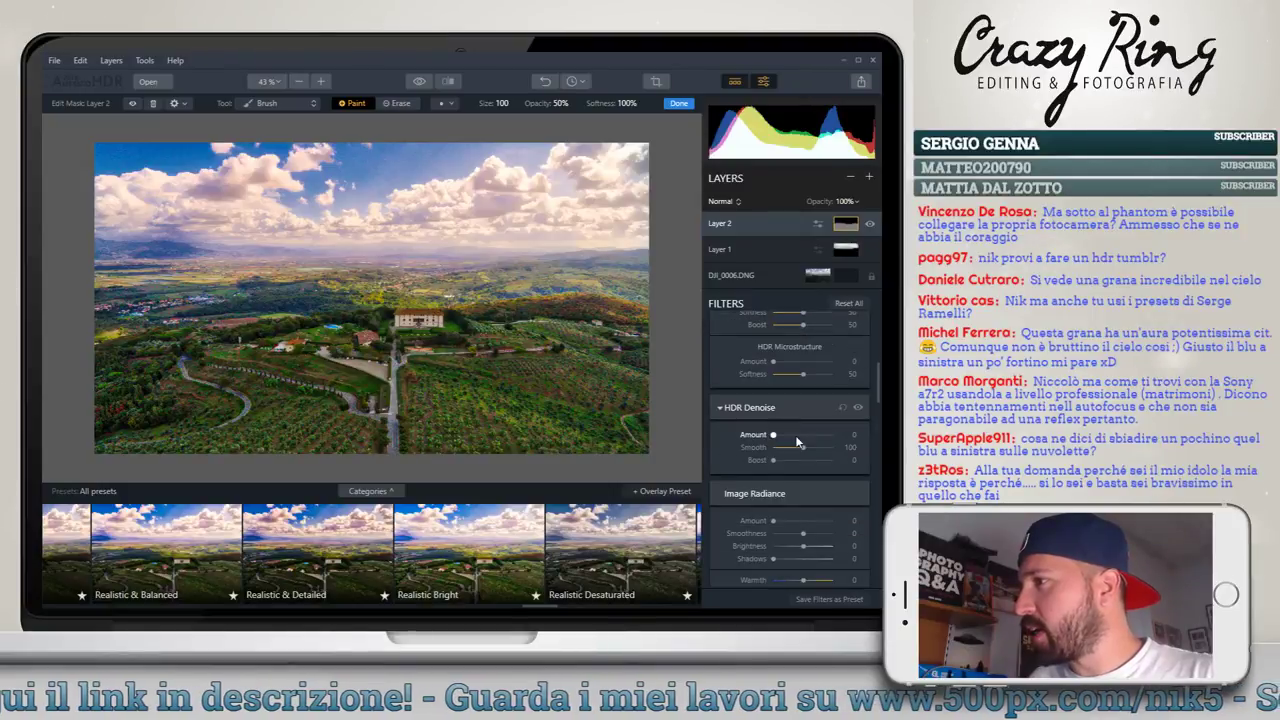
left_click(788, 437)
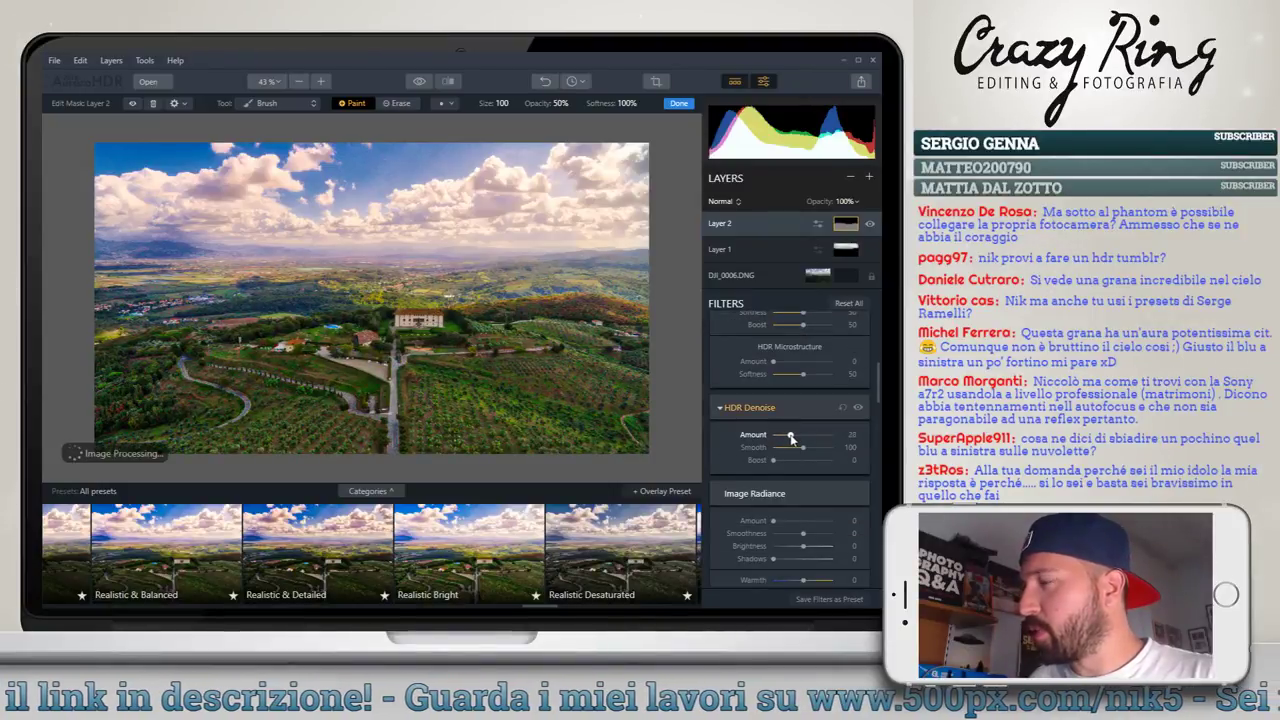
left_click_drag(792, 438, 787, 437)
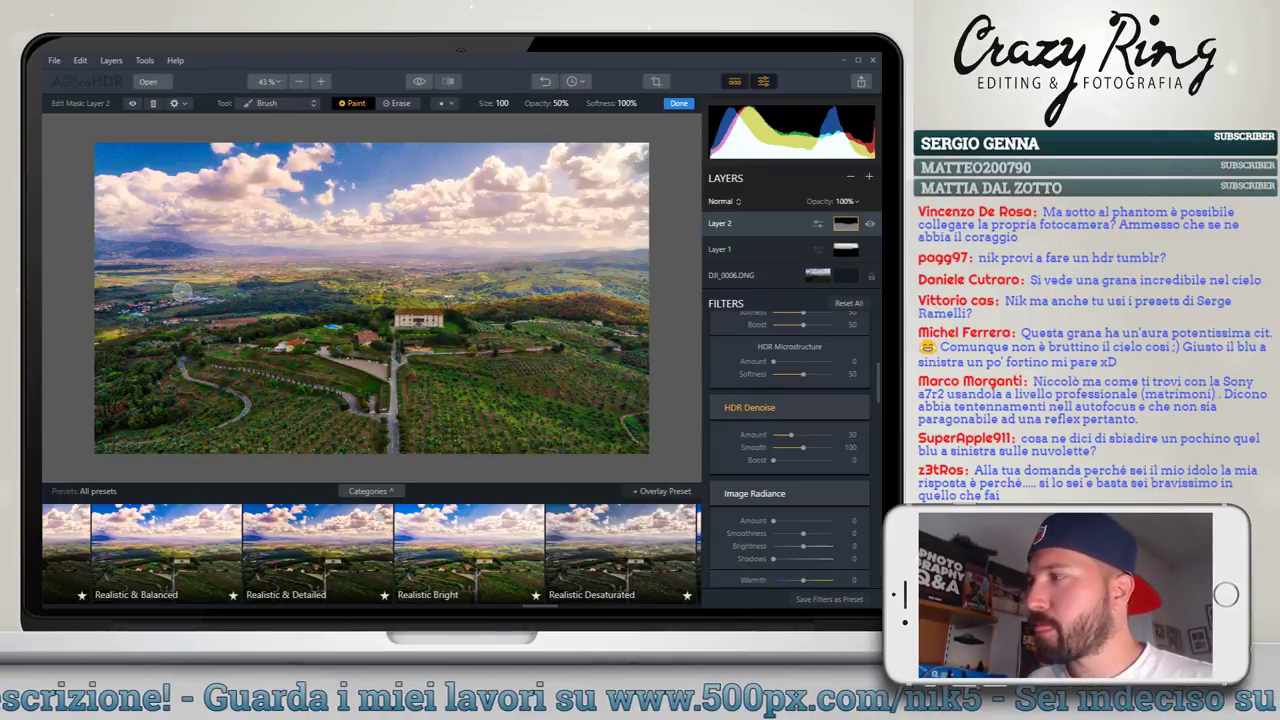
Switch the mask brush to Erase and erase Layer 2 across the landscape and image centre
left_click(386, 104)
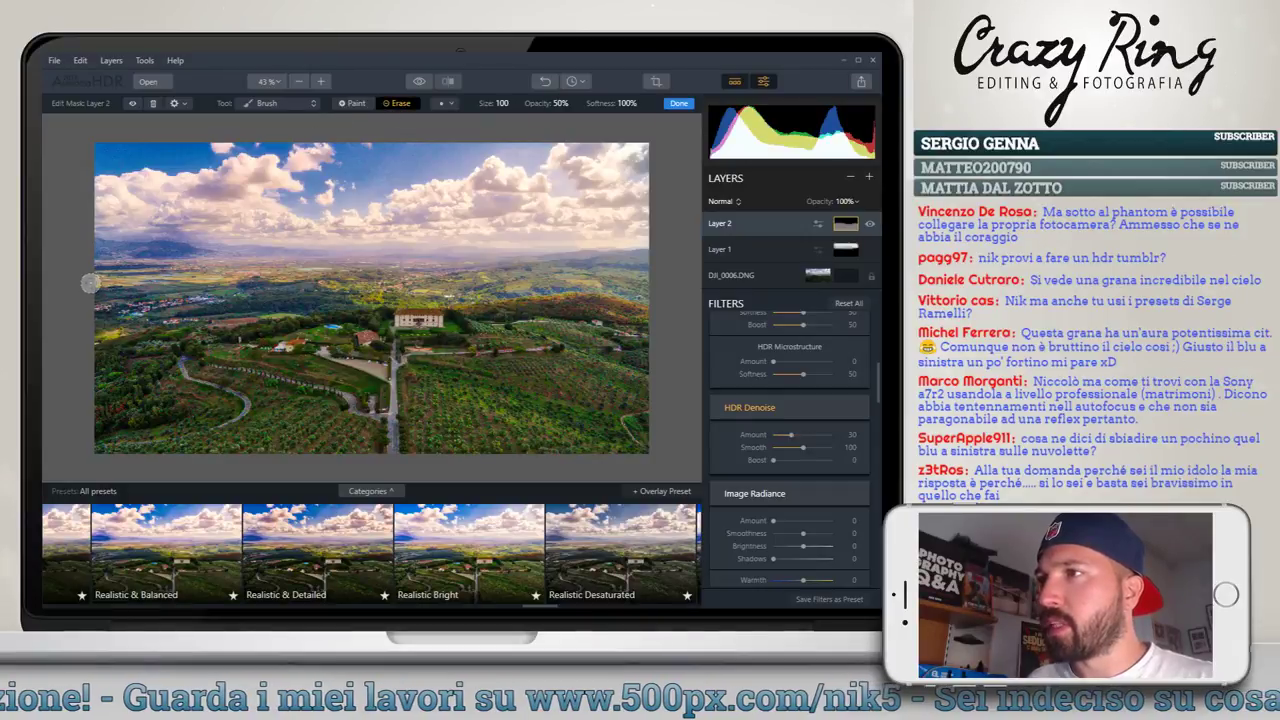
left_click_drag(90, 284, 300, 271)
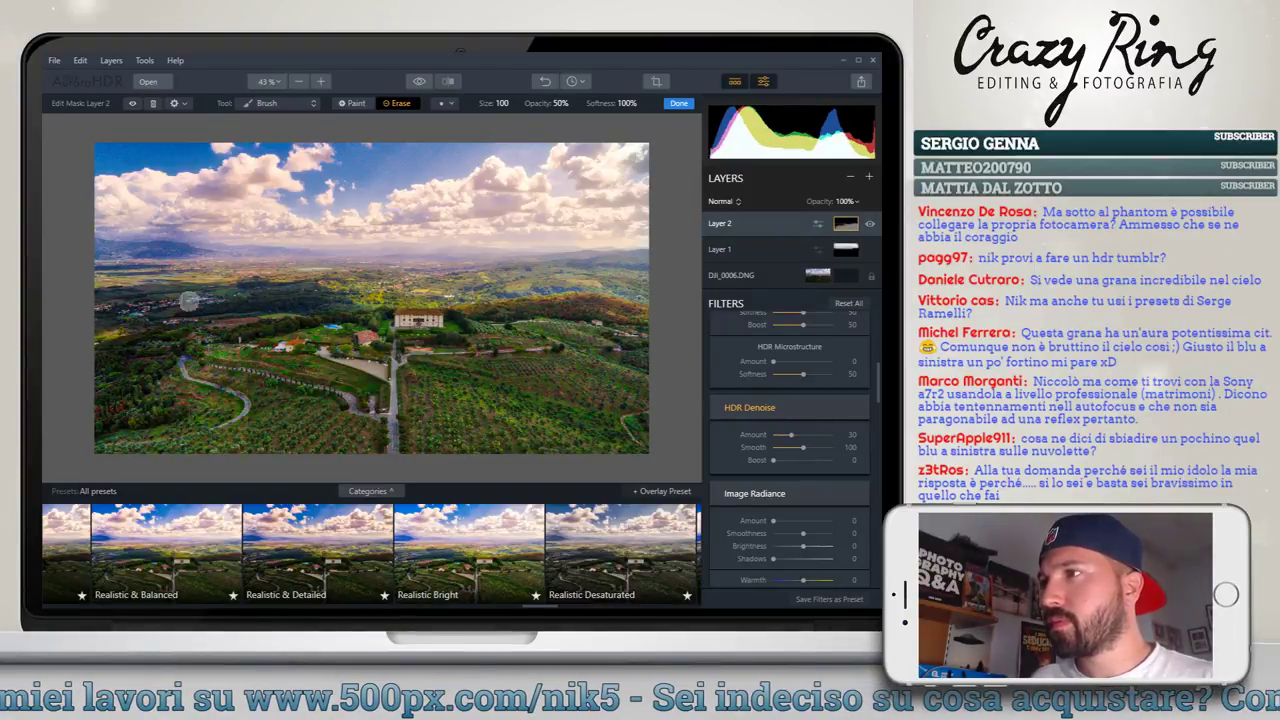
left_click_drag(218, 280, 276, 263)
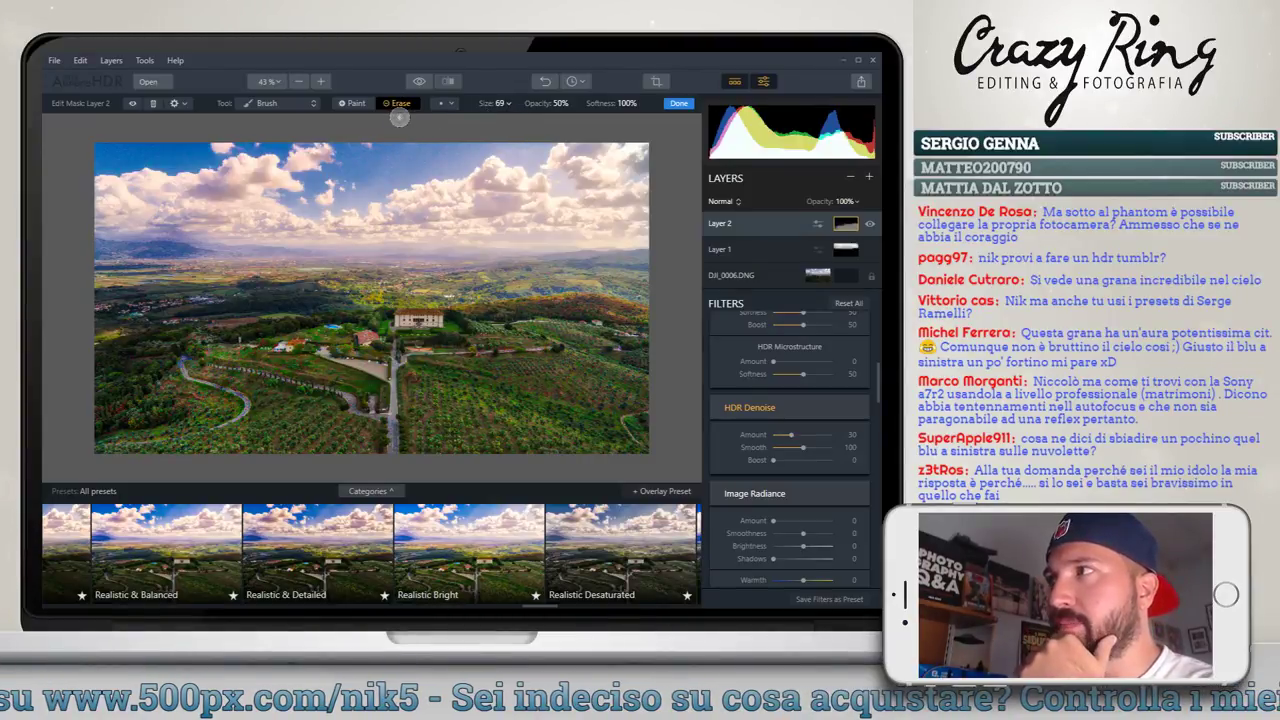
Resize the brush, then erase Layer 2 near the villa and over the lower-left fields
key("bracketleft")
key("bracketleft")
key("bracketleft")
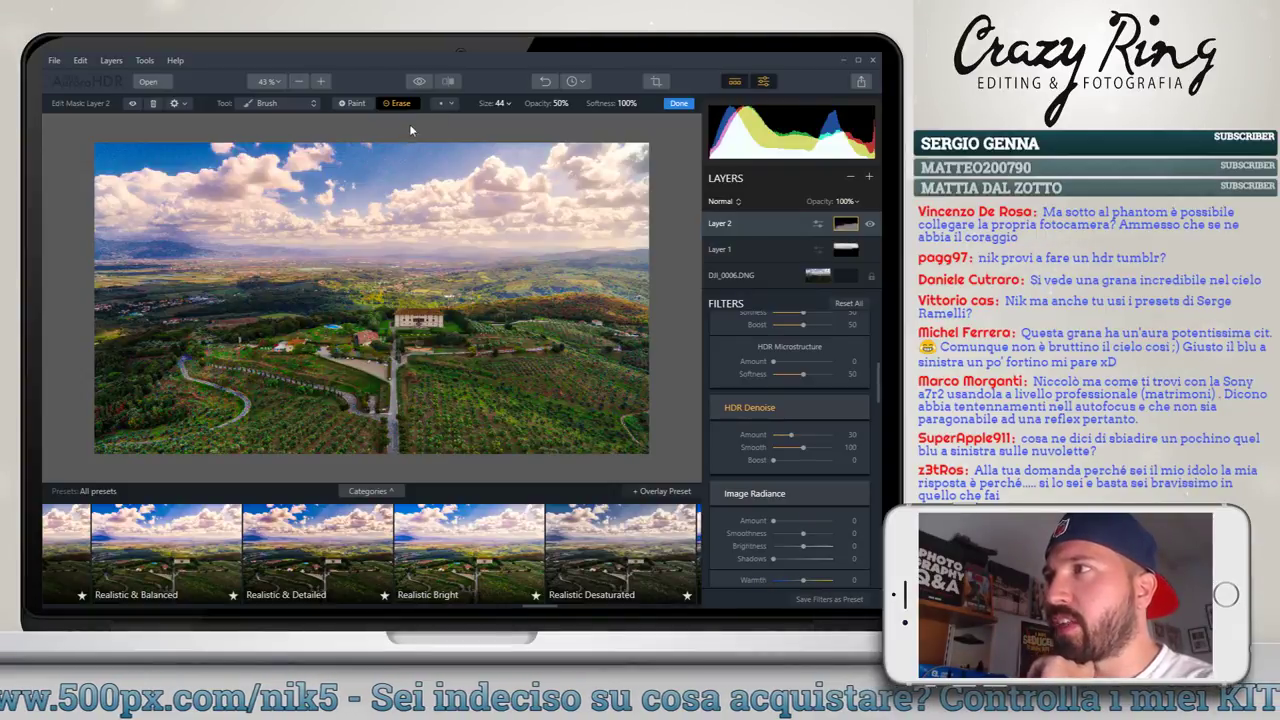
key("bracketright")
key("bracketright")
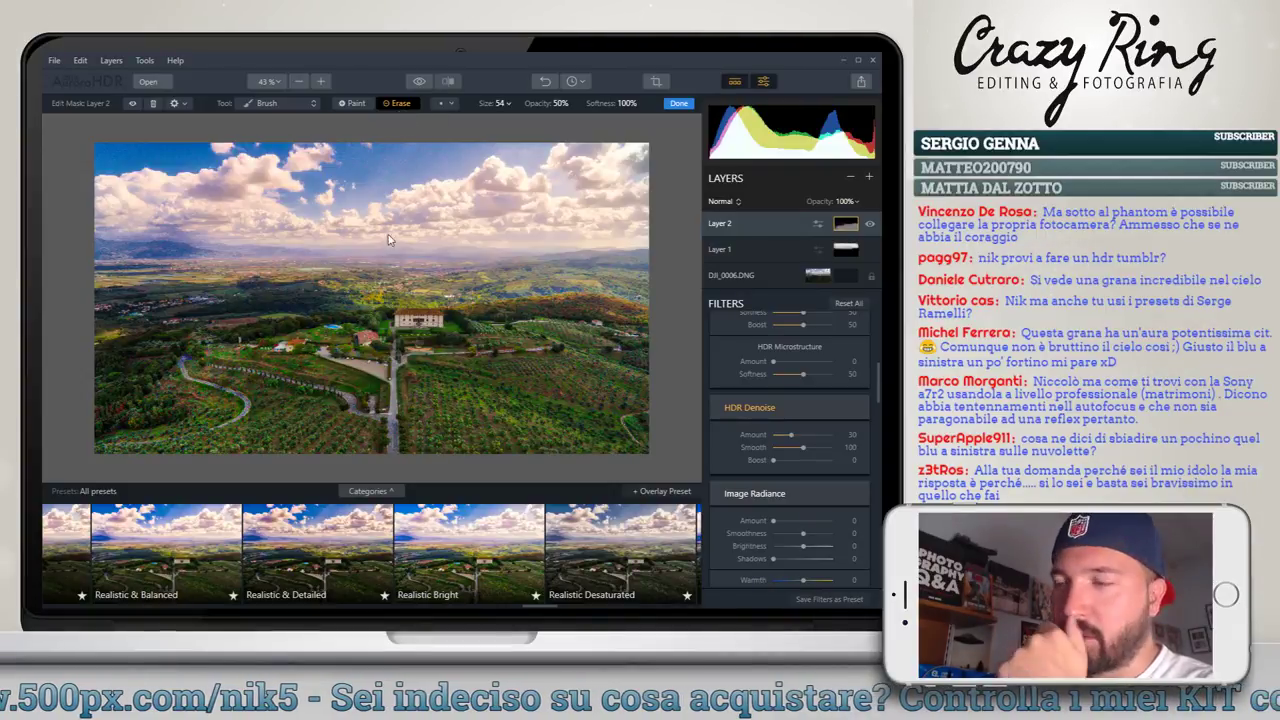
left_click(363, 305)
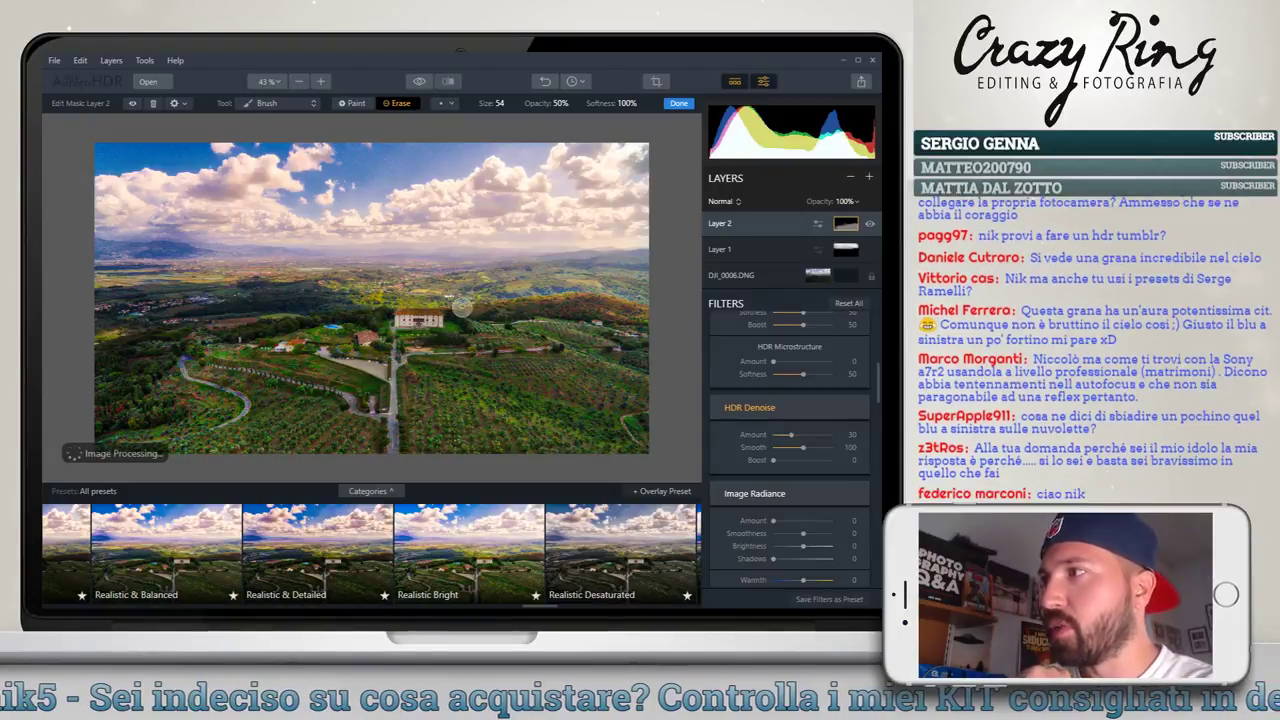
left_click_drag(585, 302, 627, 319)
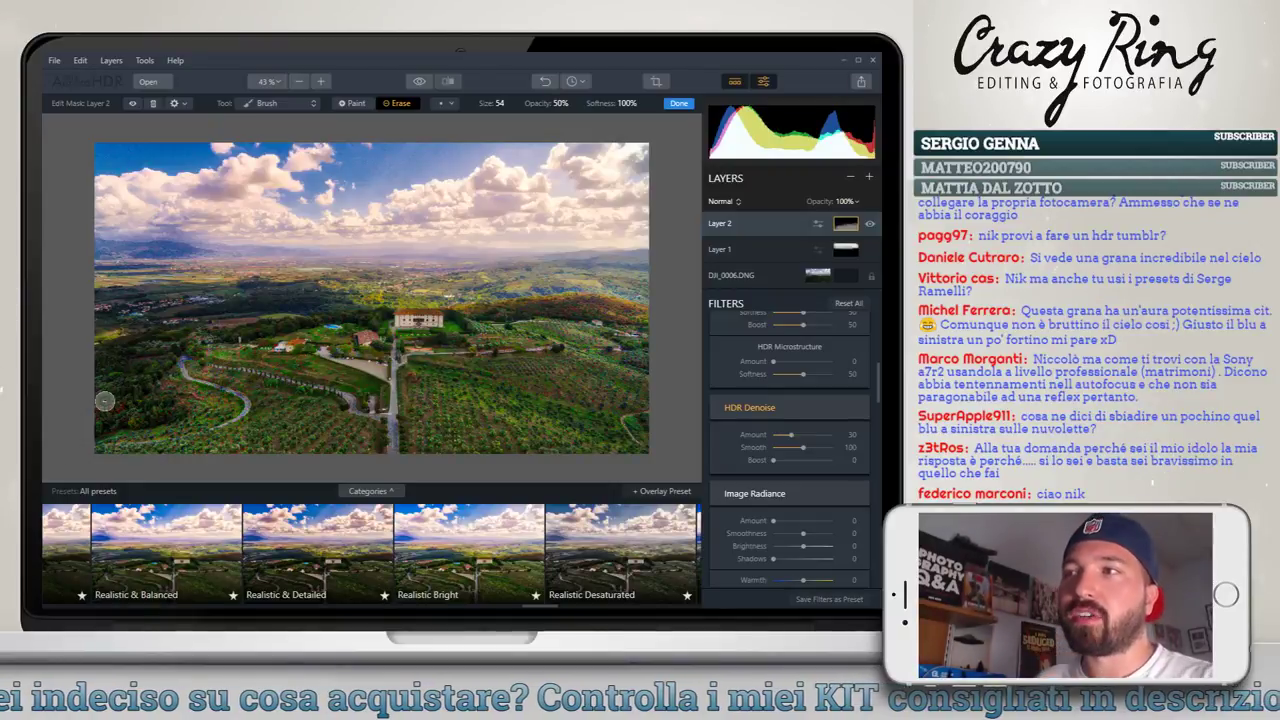
mouse_move(113, 383)
left_mouse_down()
mouse_move(158, 343)
mouse_move(273, 425)
left_mouse_up()
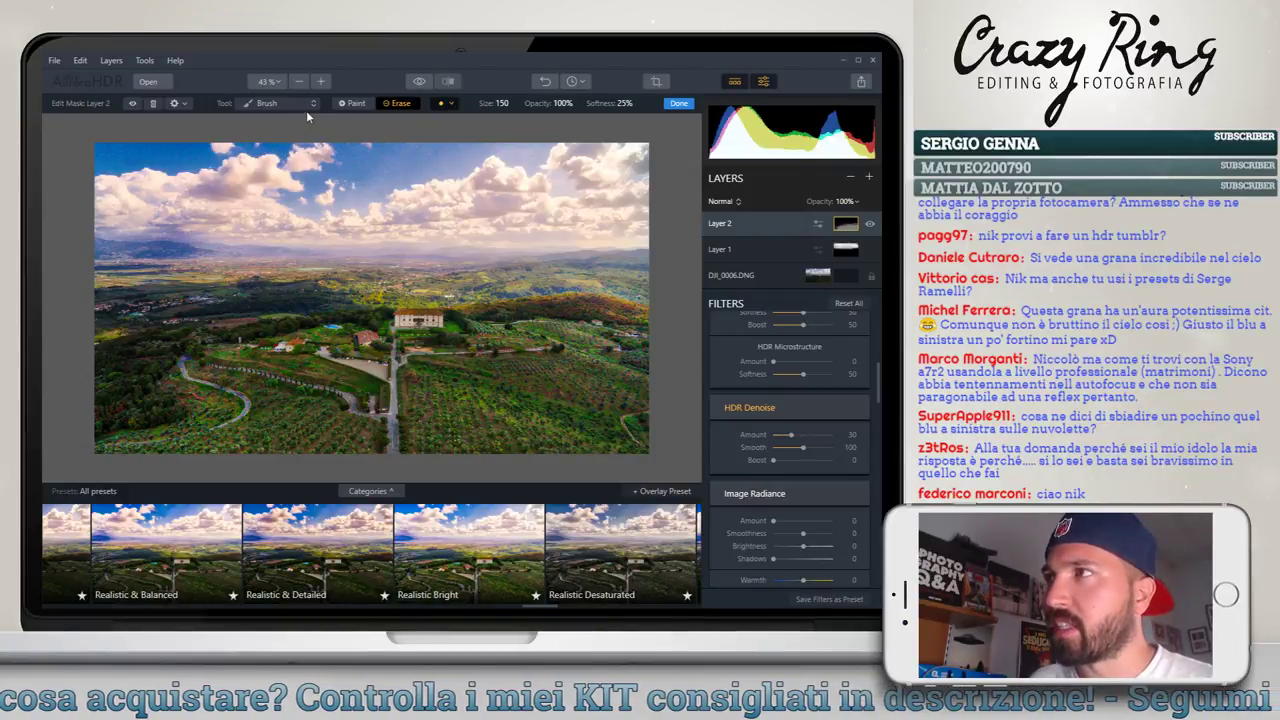
Set the erase brush to Size 119, Softness 79%, and erase Layer 2 over the left fields
scroll(151, 351, "up", 1)
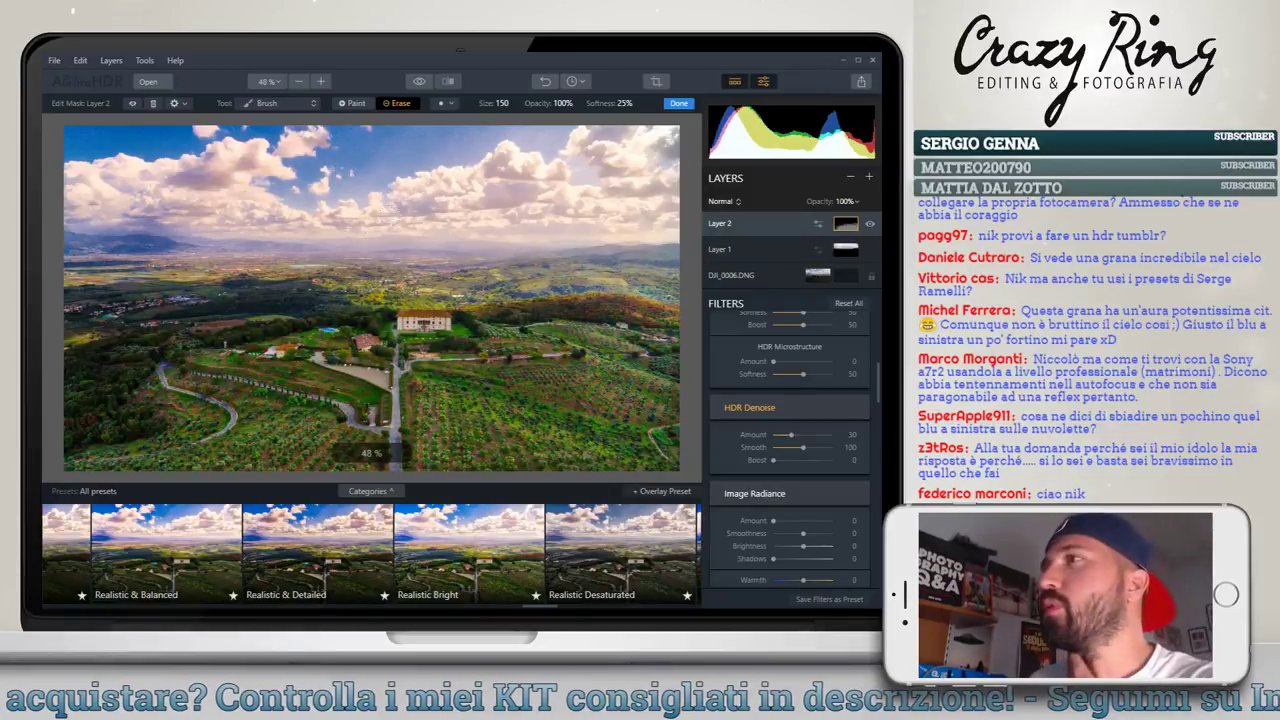
left_click(452, 103)
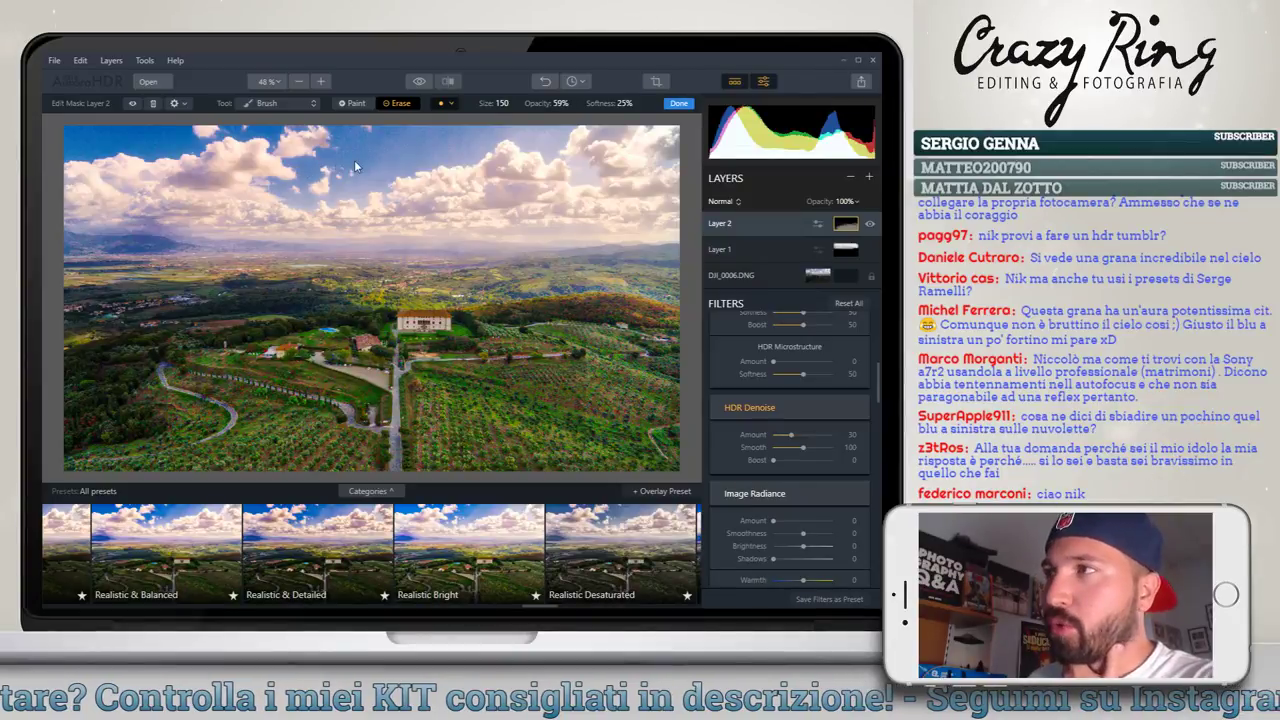
scroll(354, 167, "up", 2)
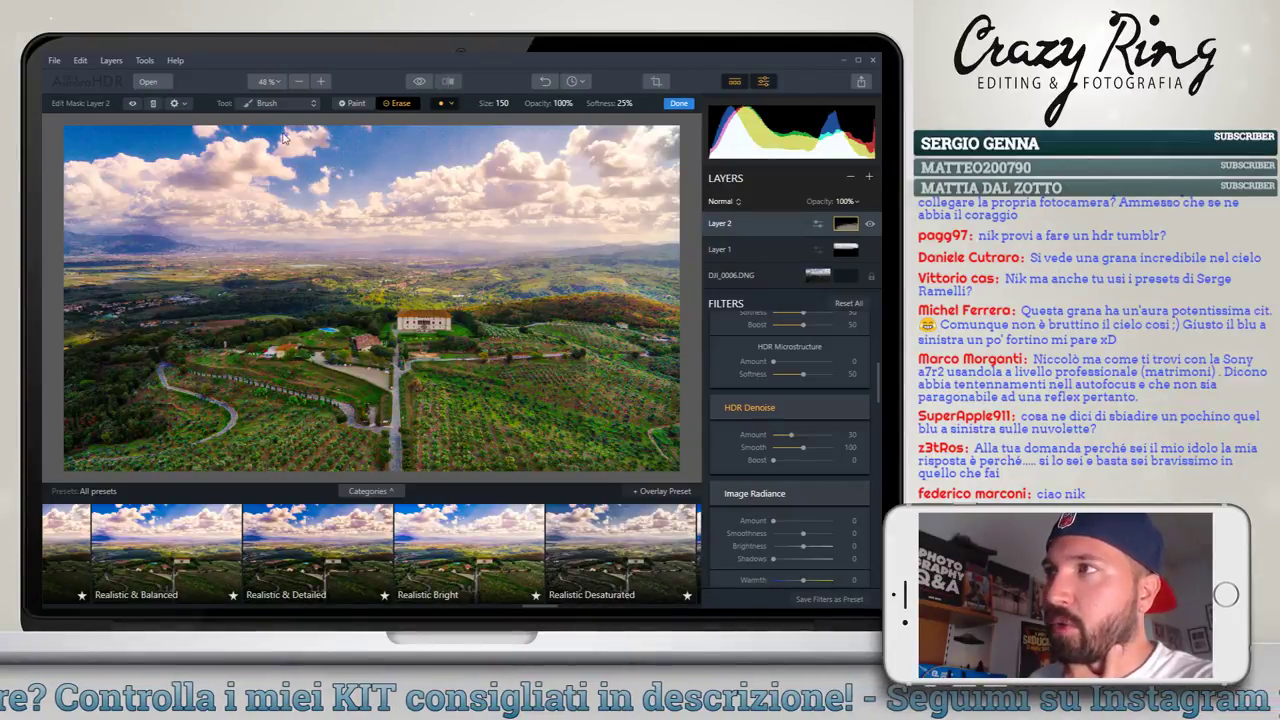
scroll(284, 158, "up", 2)
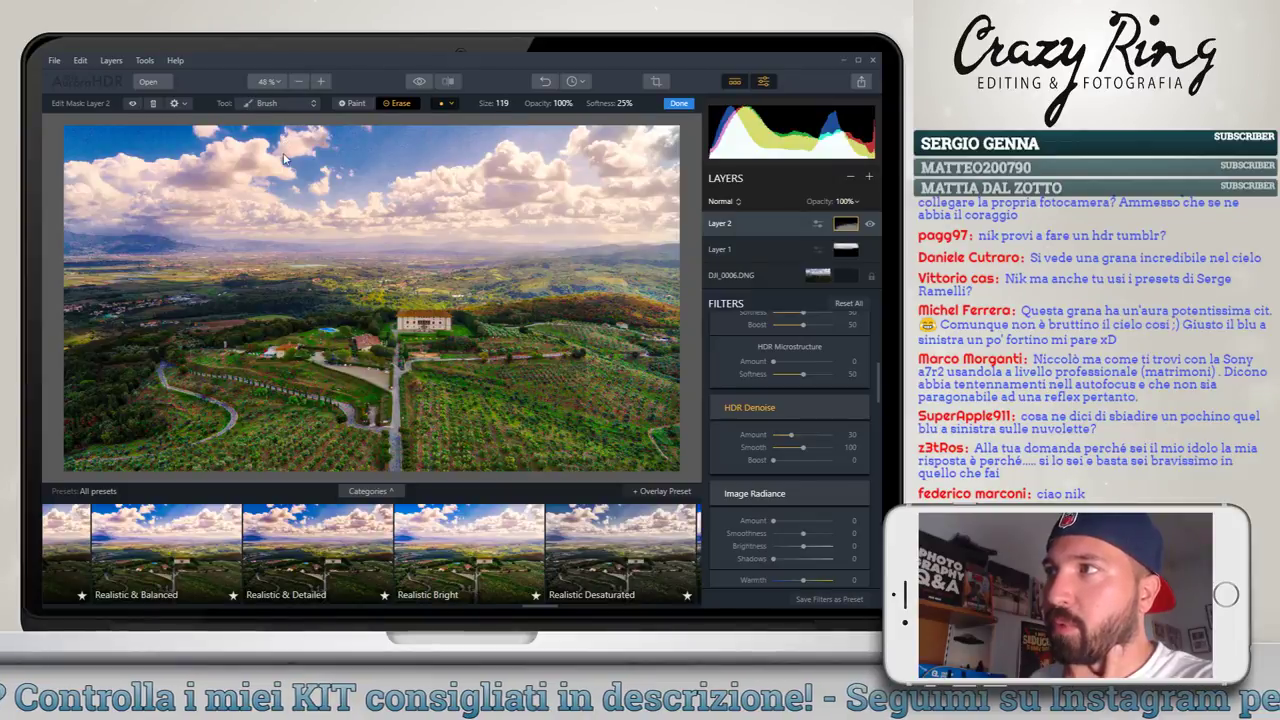
scroll(243, 119, "up", 1)
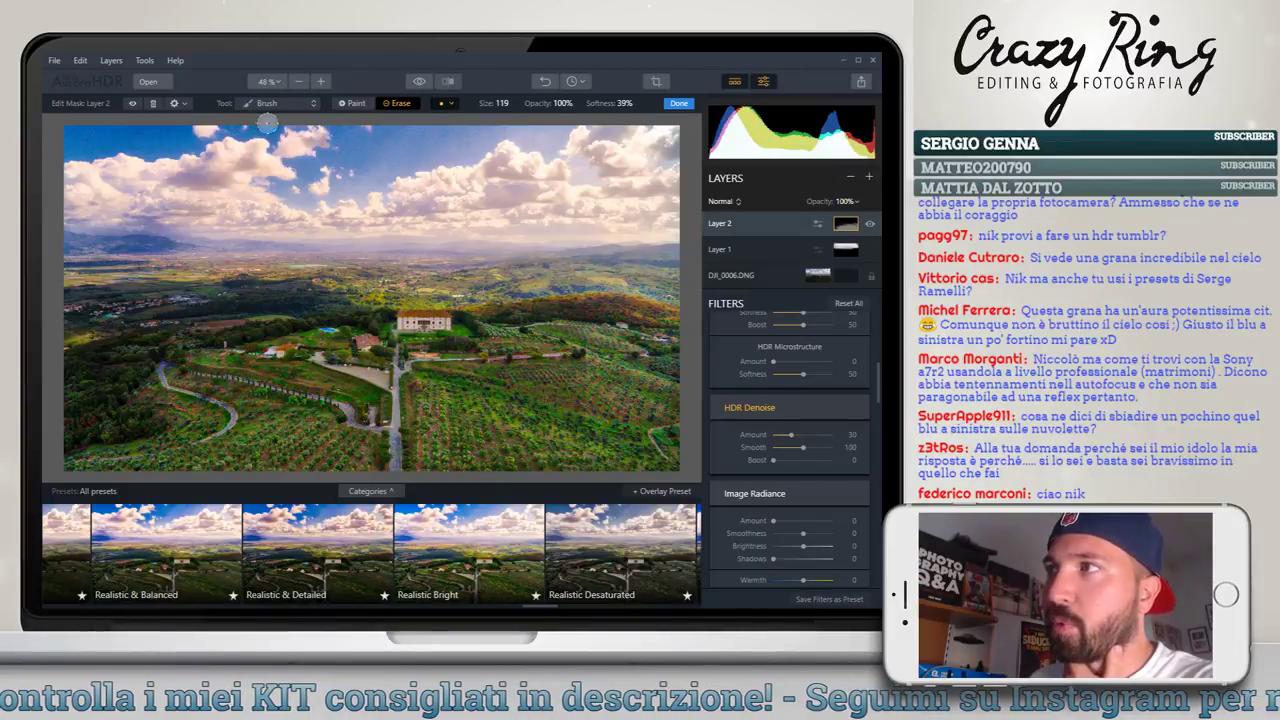
scroll(288, 119, "up", 10)
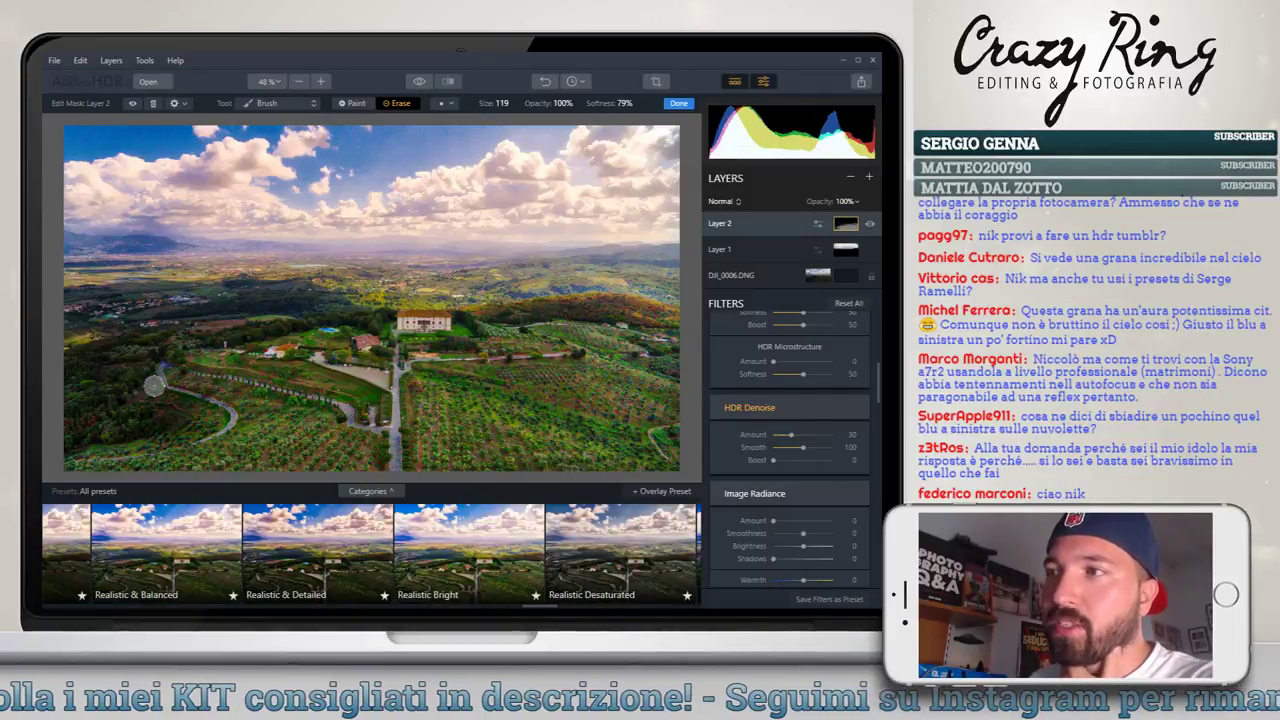
left_click_drag(163, 390, 205, 432)
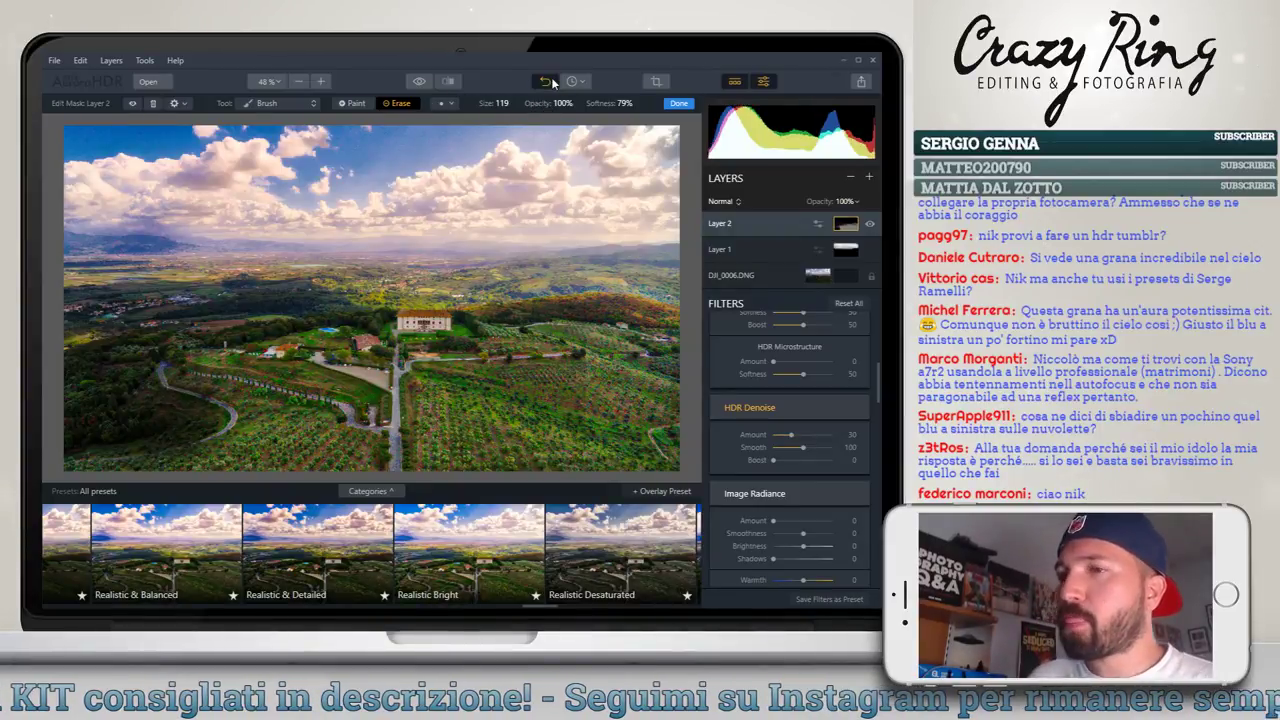
Undo the HDR Denoise change, returning its Amount to 0
left_click(548, 82)
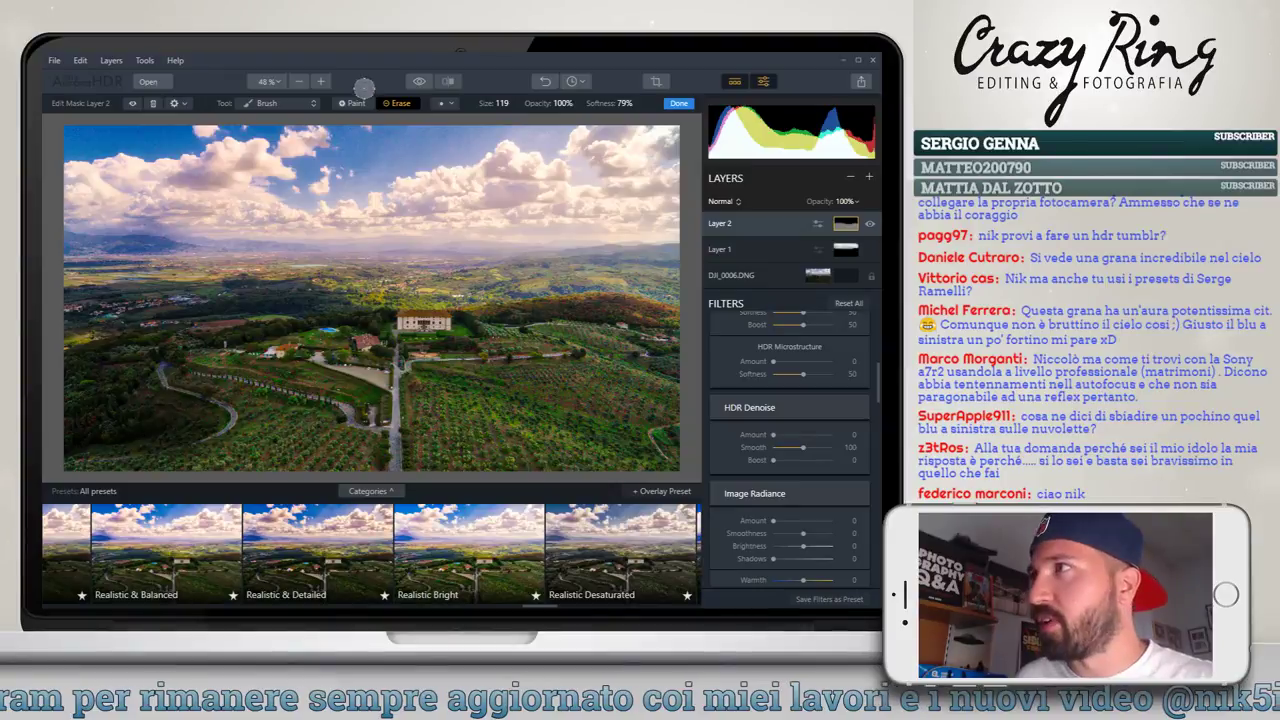
Switch the mask brush to Paint and brush Layer 2 back over the lower-left foreground hills
left_click(356, 104)
left_click_drag(166, 430, 90, 455)
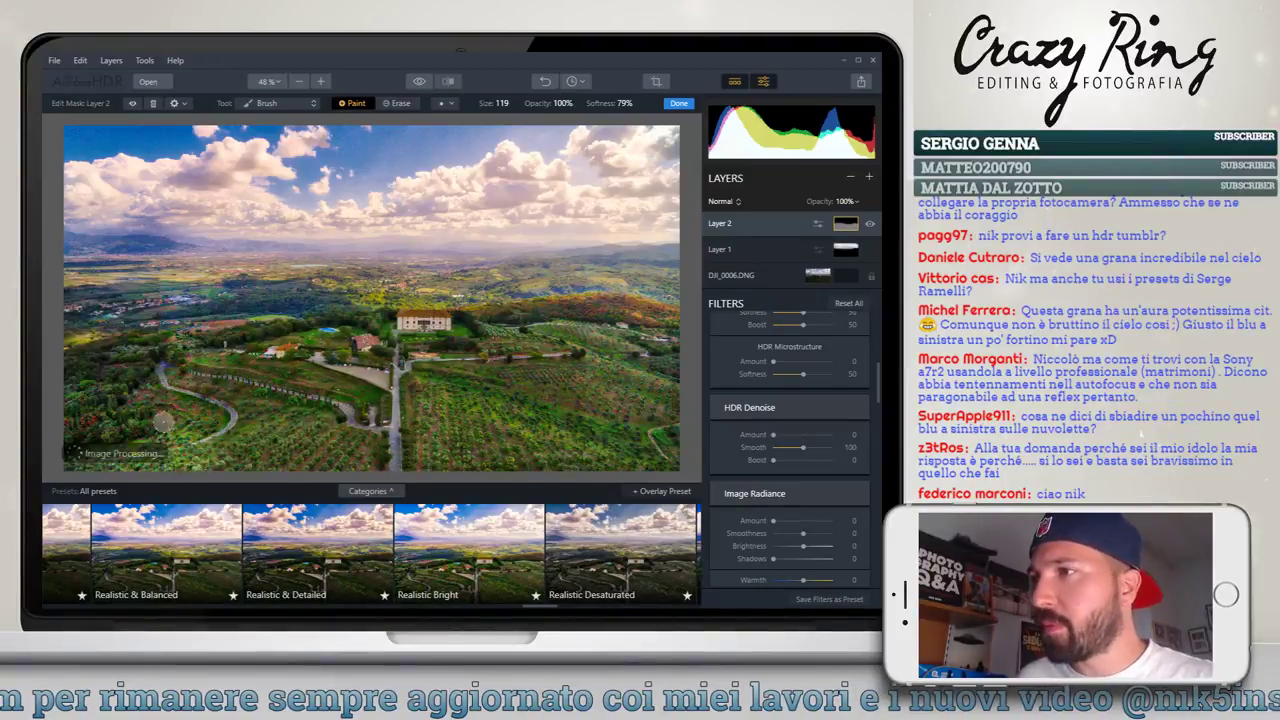
left_click_drag(180, 350, 210, 385)
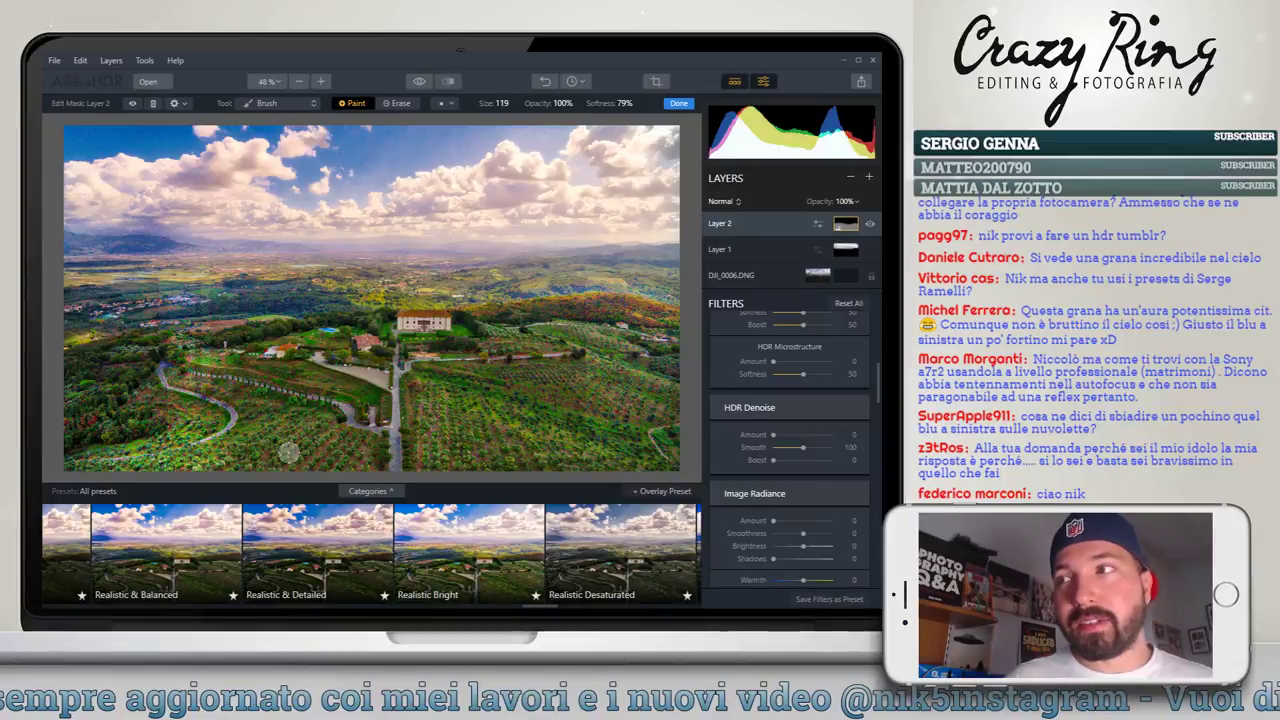
left_click_drag(288, 452, 367, 434)
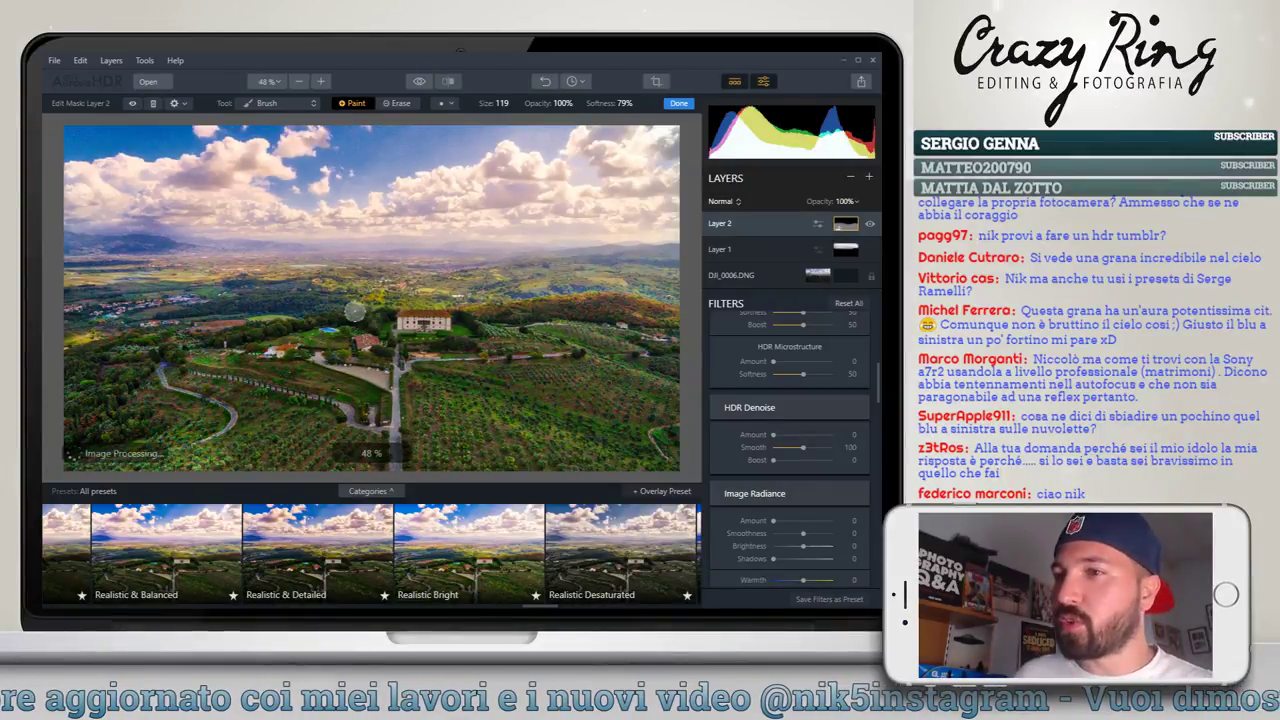
scroll(204, 285, "up", 1)
scroll(204, 285, "down", 1)
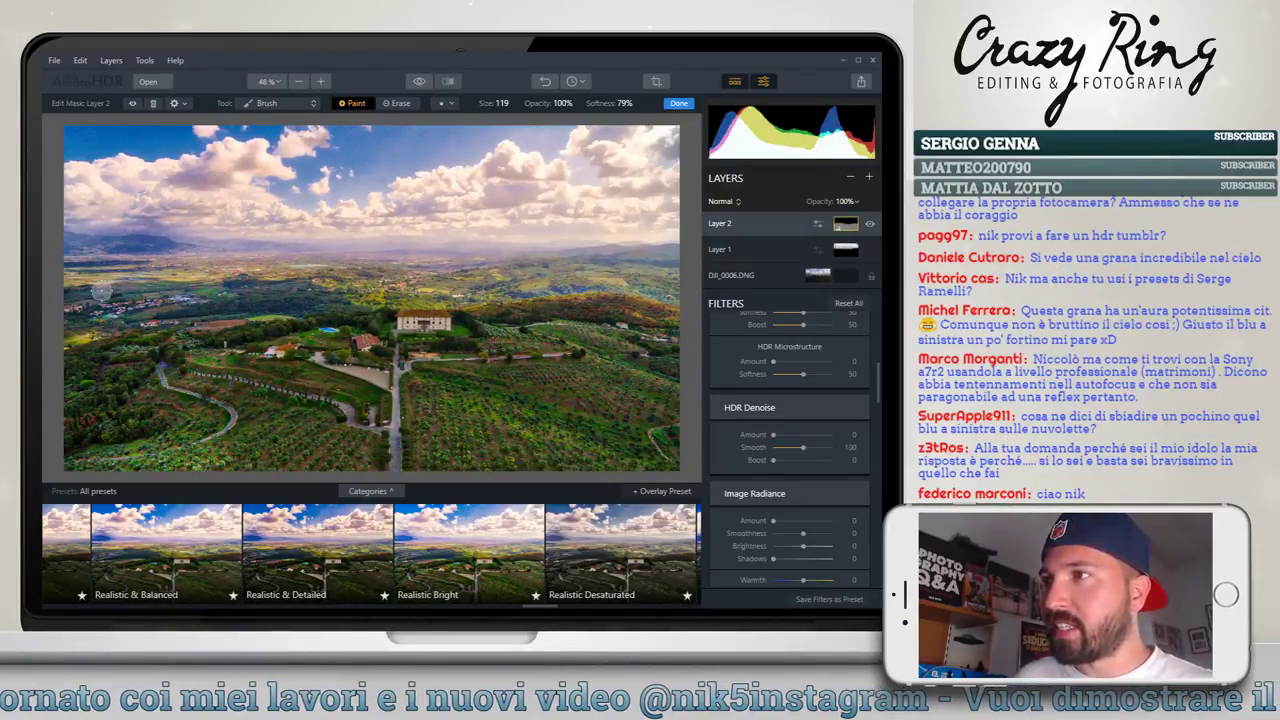
Erase Layer 2's effect at 20% opacity along the distant hills and the left edge
left_click(397, 103)
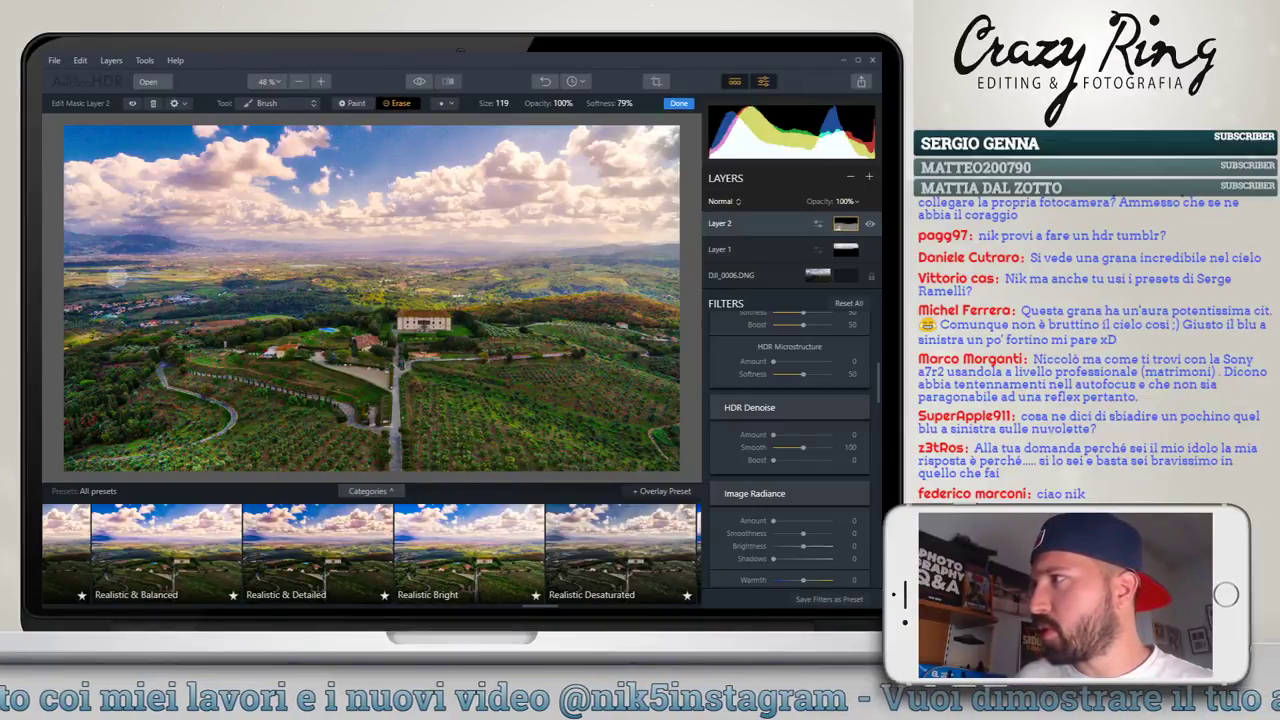
left_click_drag(117, 276, 217, 277)
left_click_drag(316, 418, 163, 325)
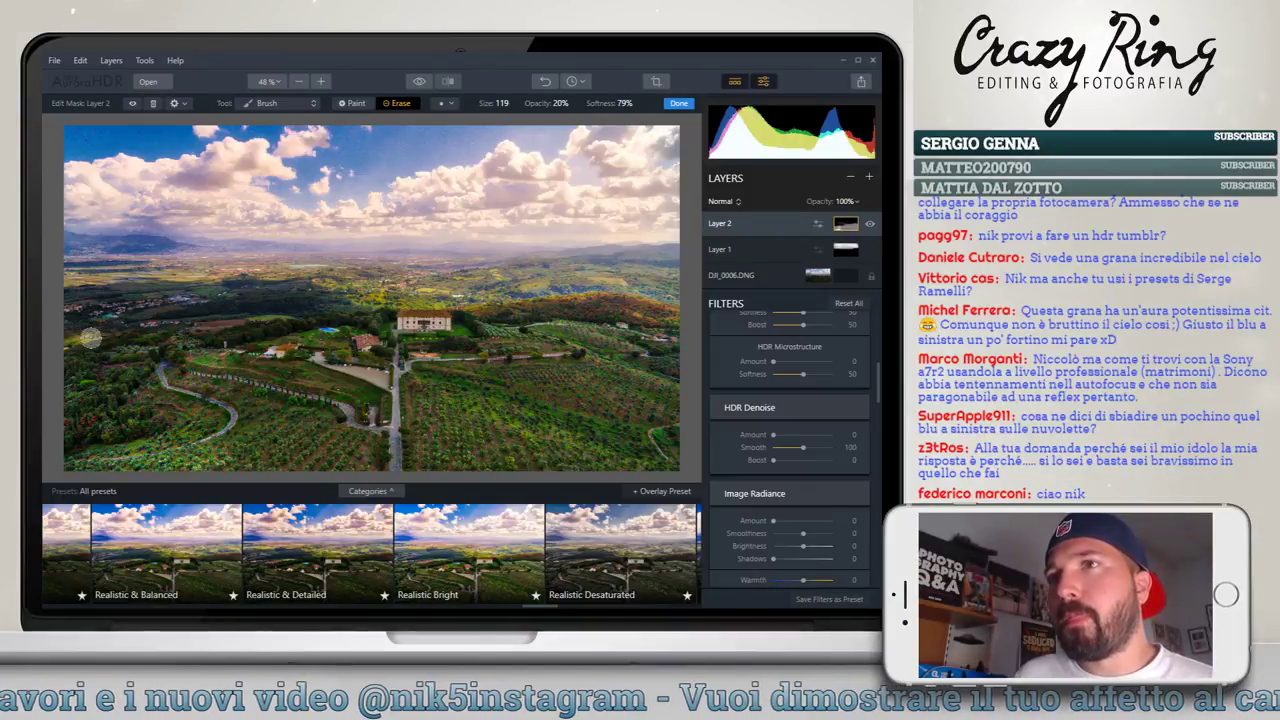
left_click_drag(55, 375, 58, 383)
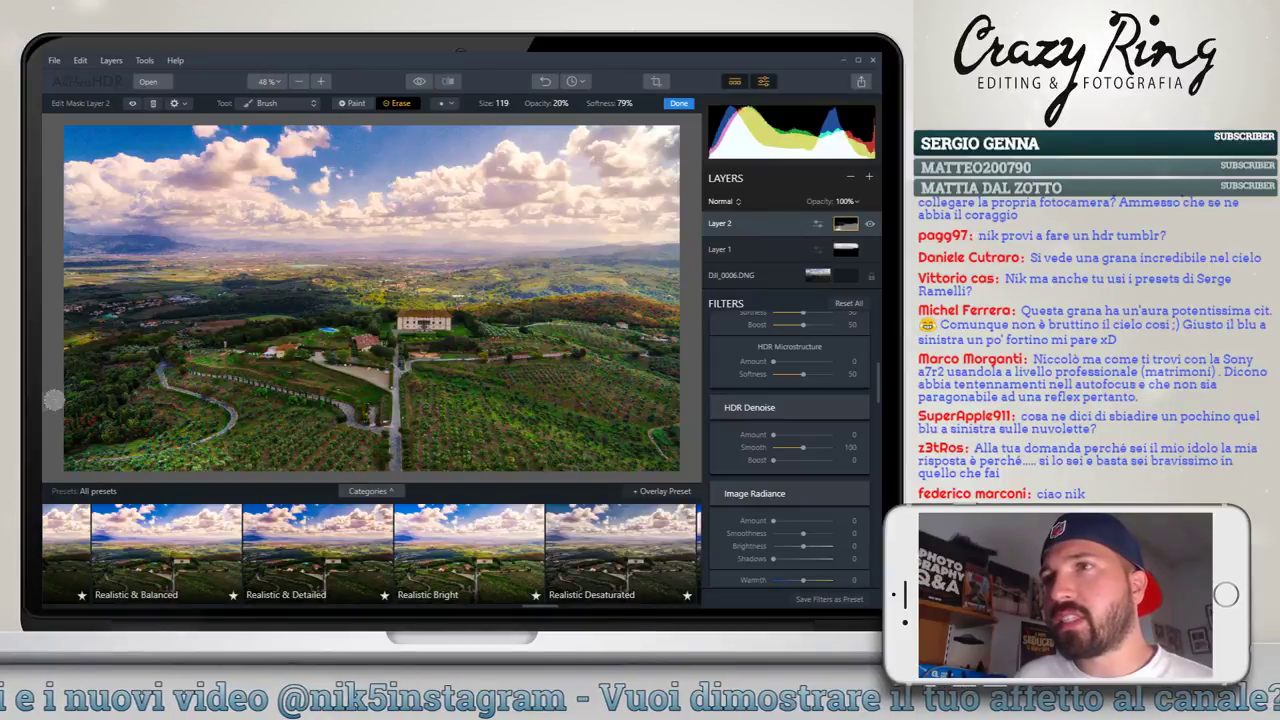
left_click_drag(99, 385, 55, 400)
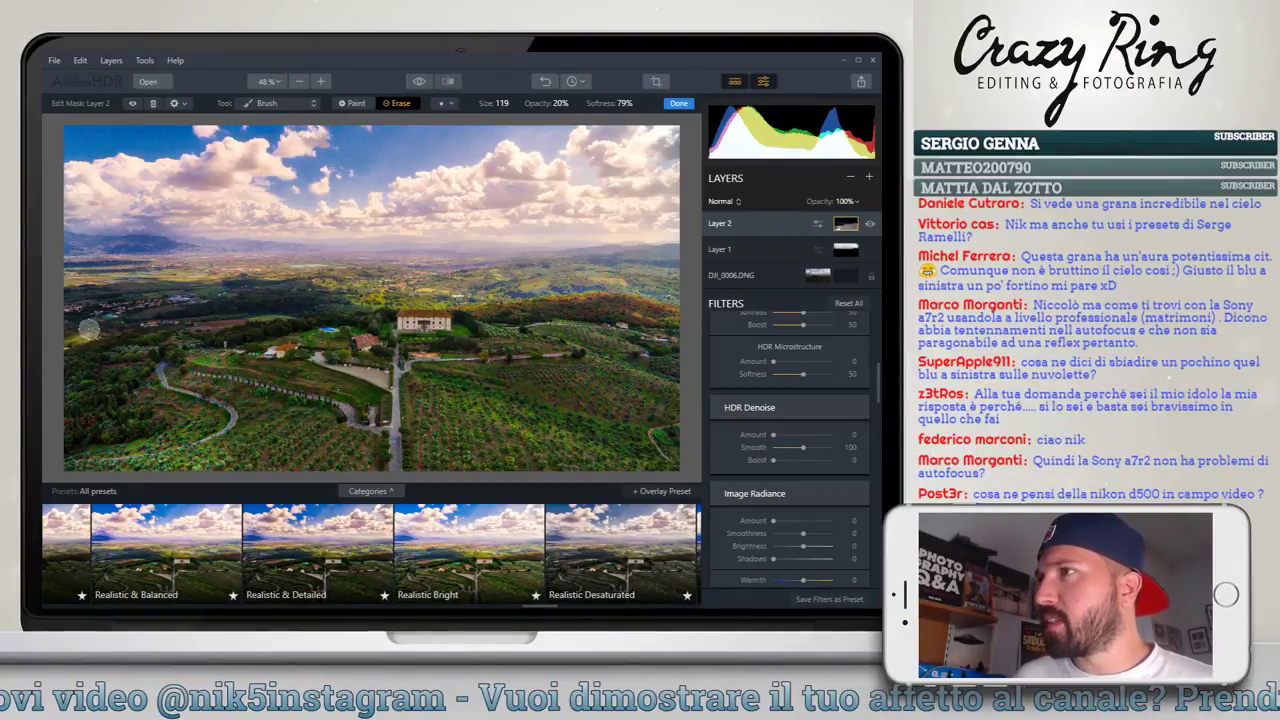
left_click(88, 327)
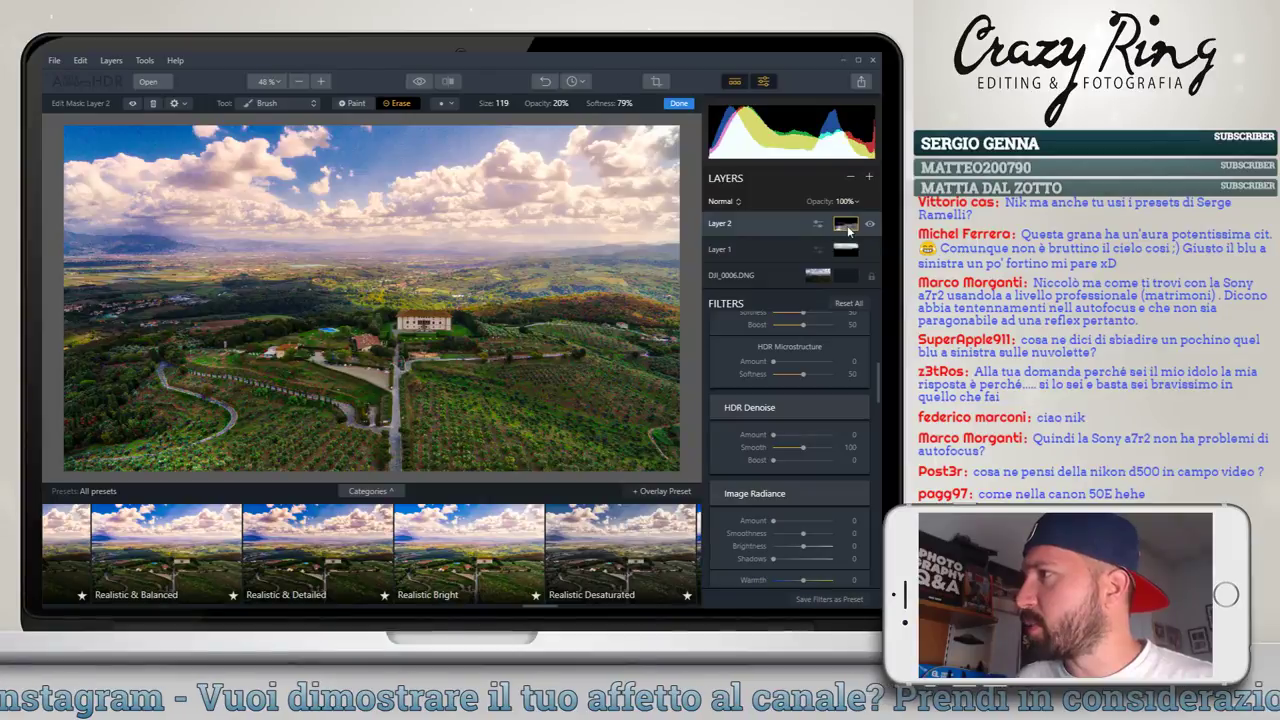
Paint Layer 2's effect over the villa, then along the road with a Size 30 brush
left_click(353, 103)
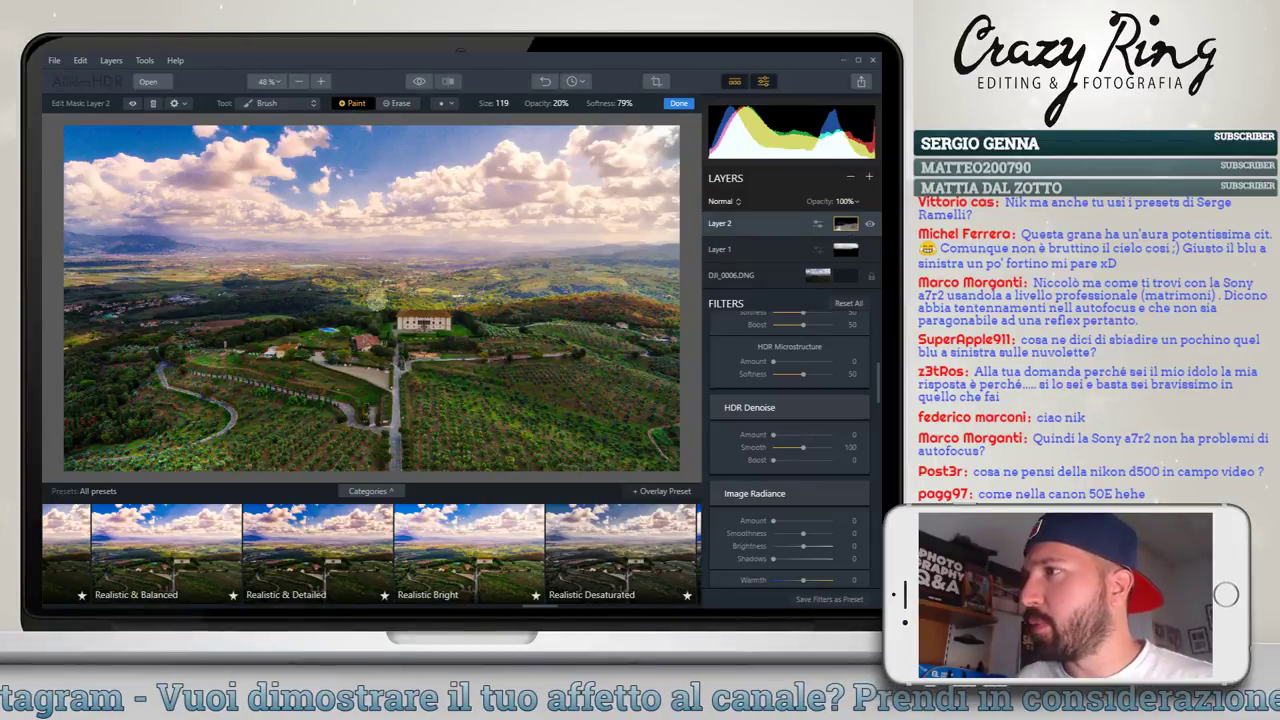
left_click_drag(412, 303, 385, 301)
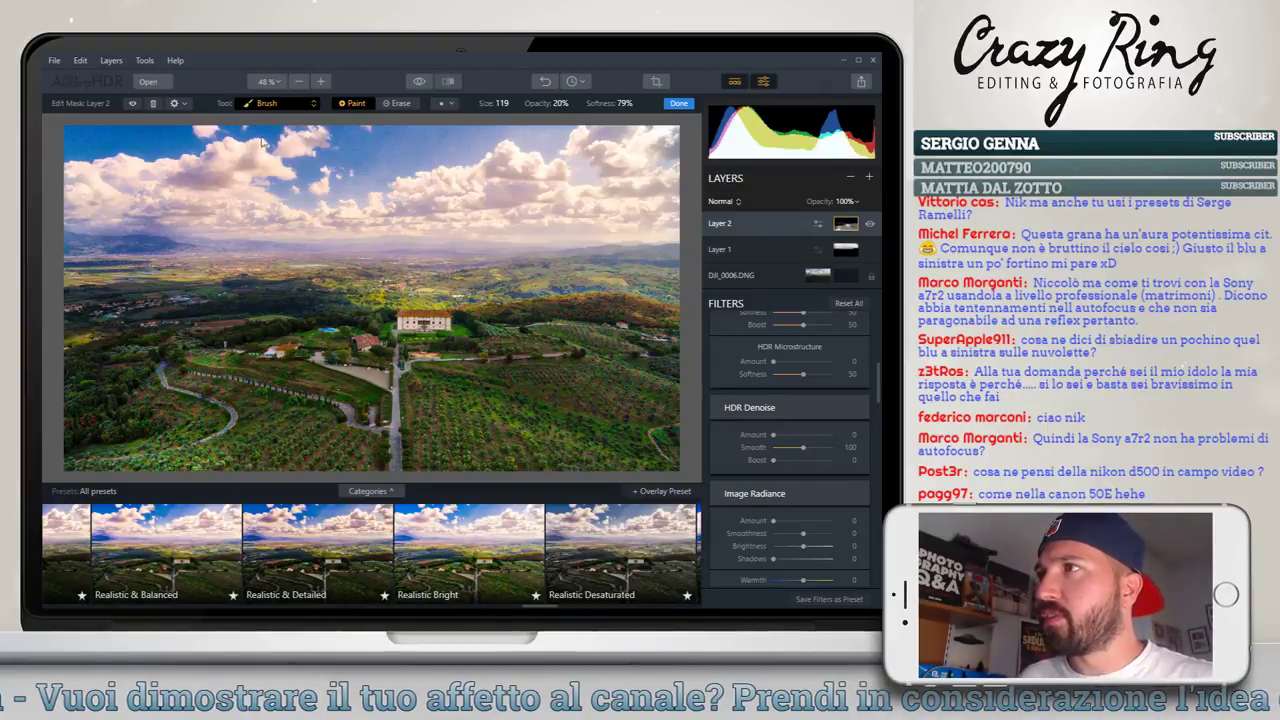
left_click(403, 104)
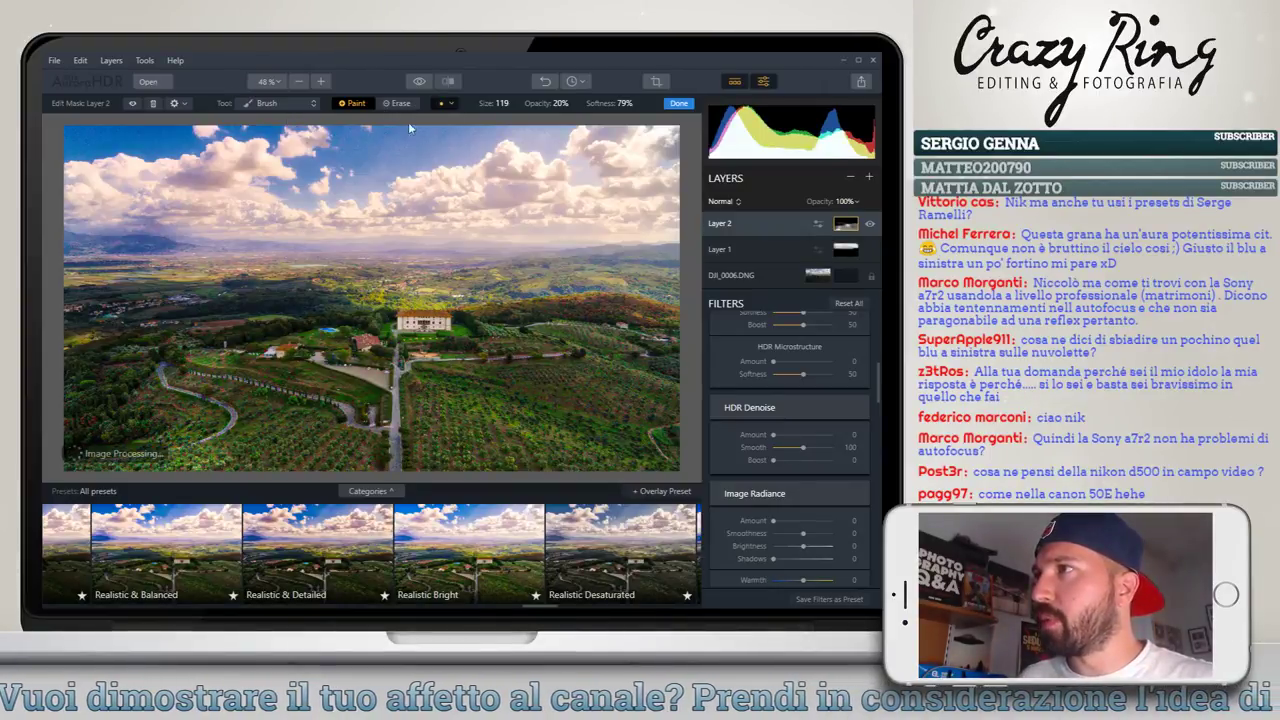
key("bracketleft")
key("bracketleft")
key("bracketleft")
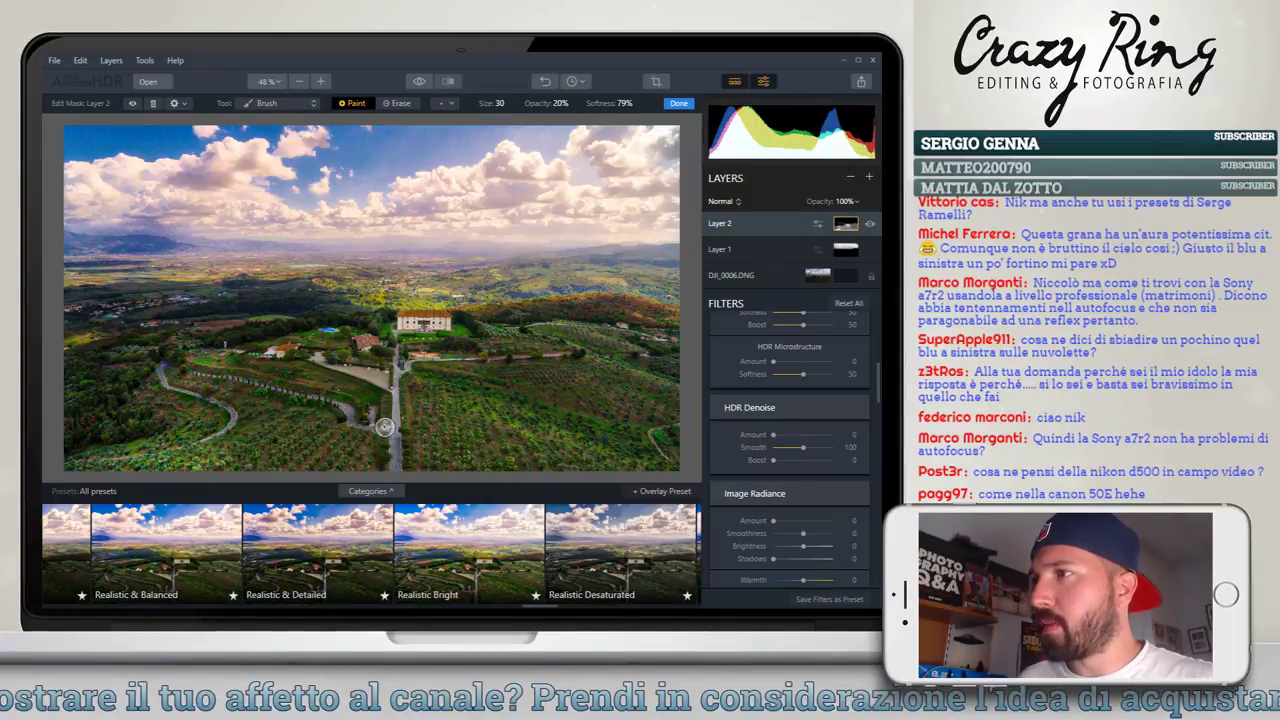
left_click_drag(181, 363, 313, 410)
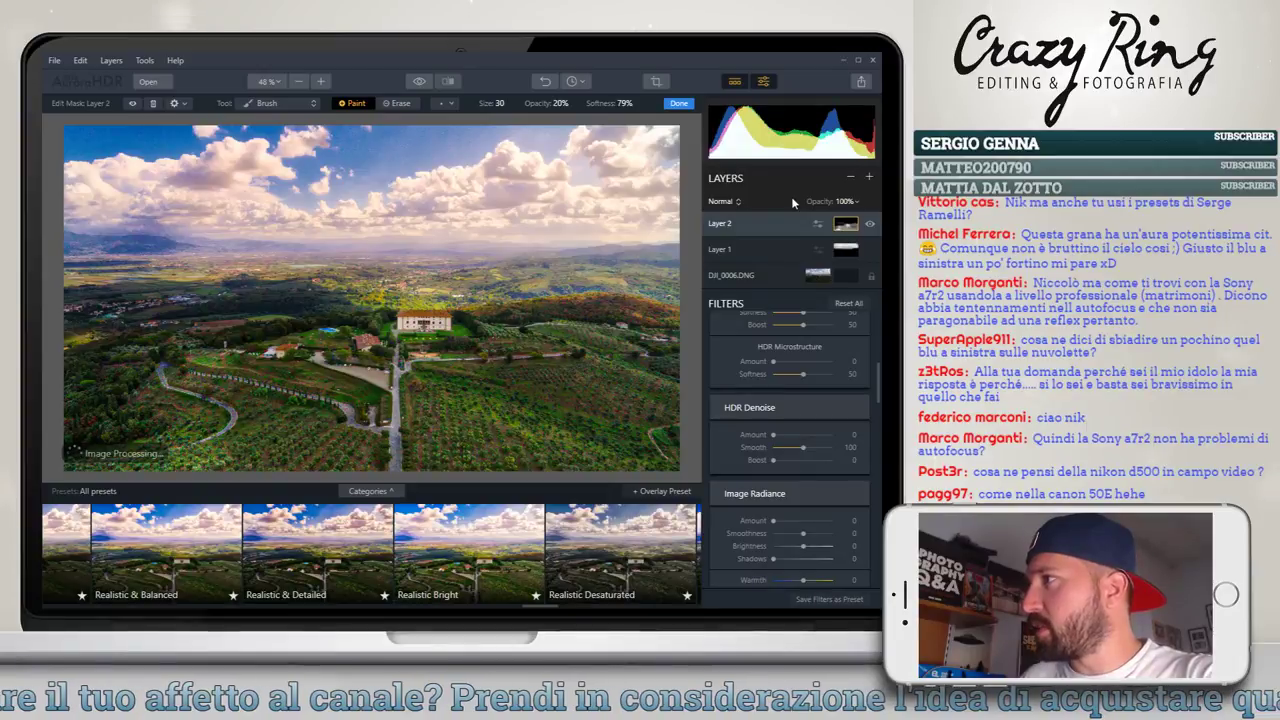
Add a new empty Layer 3 and start Dodge and Burn painting on it
key("ctrl+shift+n")
scroll(756, 388, "down", 3)
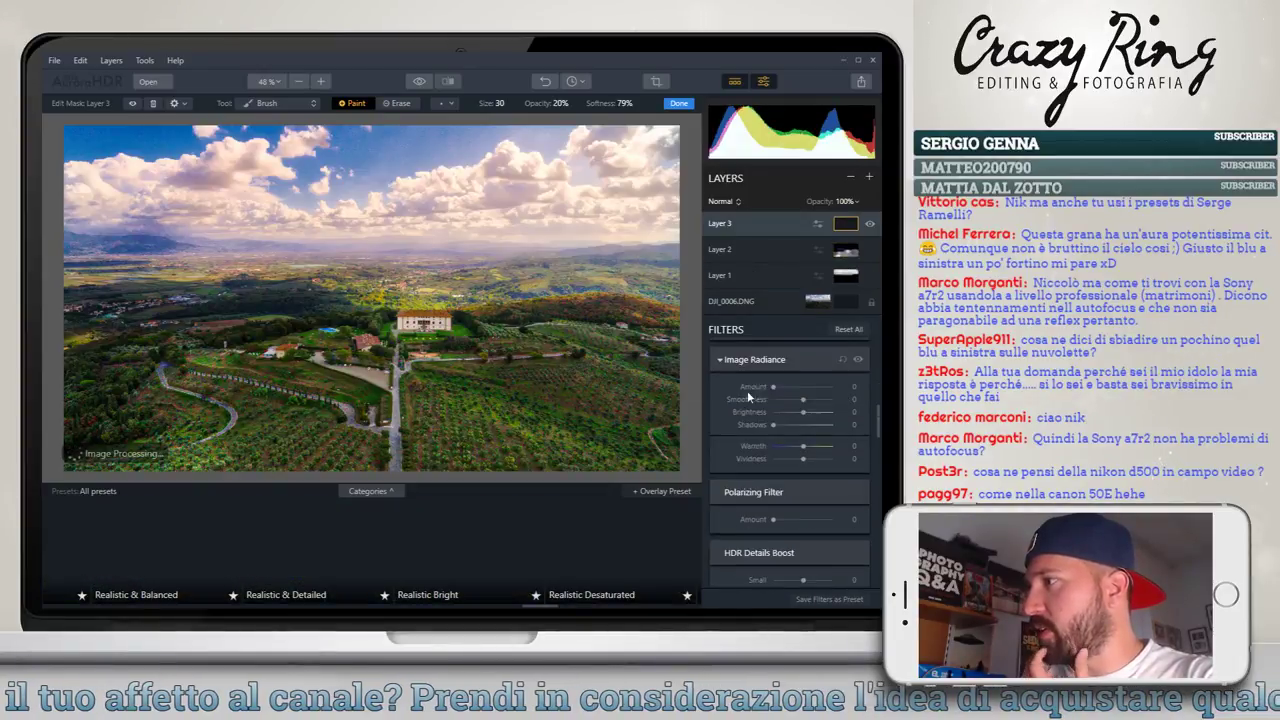
scroll(745, 430, "down", 5)
scroll(733, 471, "down", 3)
scroll(714, 496, "down", 3)
scroll(728, 503, "down", 3)
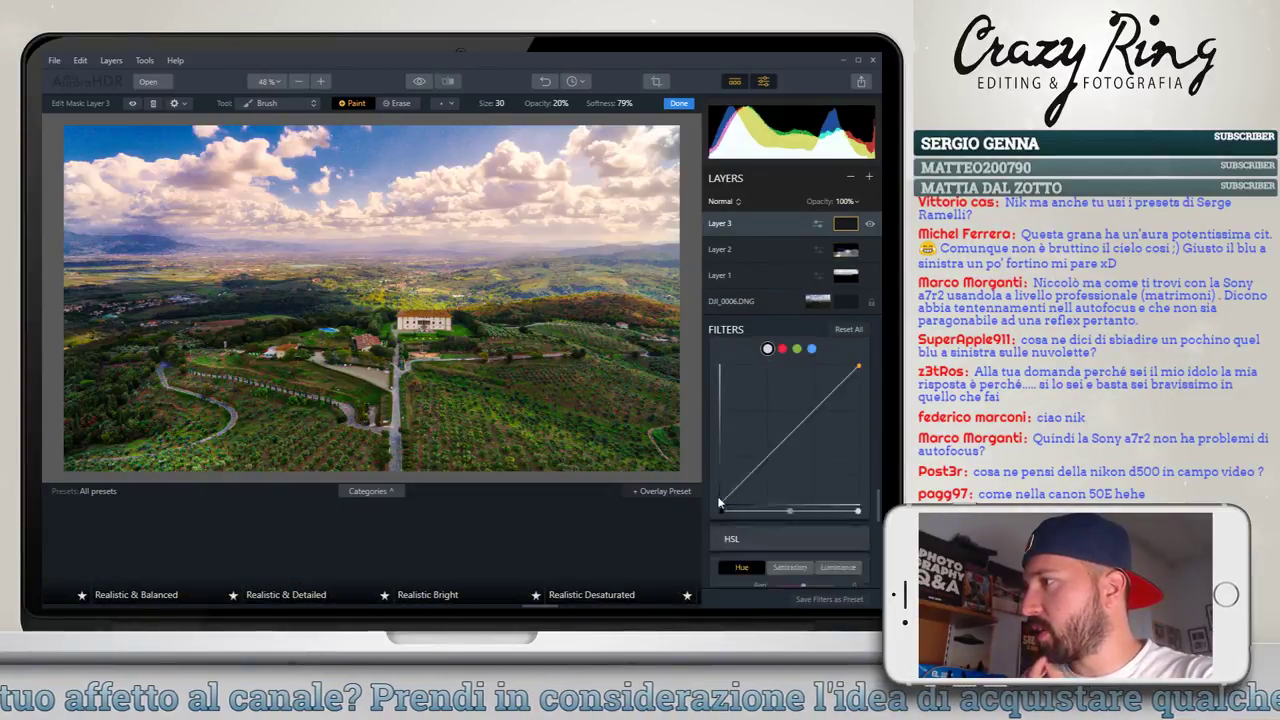
scroll(724, 501, "down", 3)
scroll(720, 499, "down", 2)
scroll(717, 498, "down", 3)
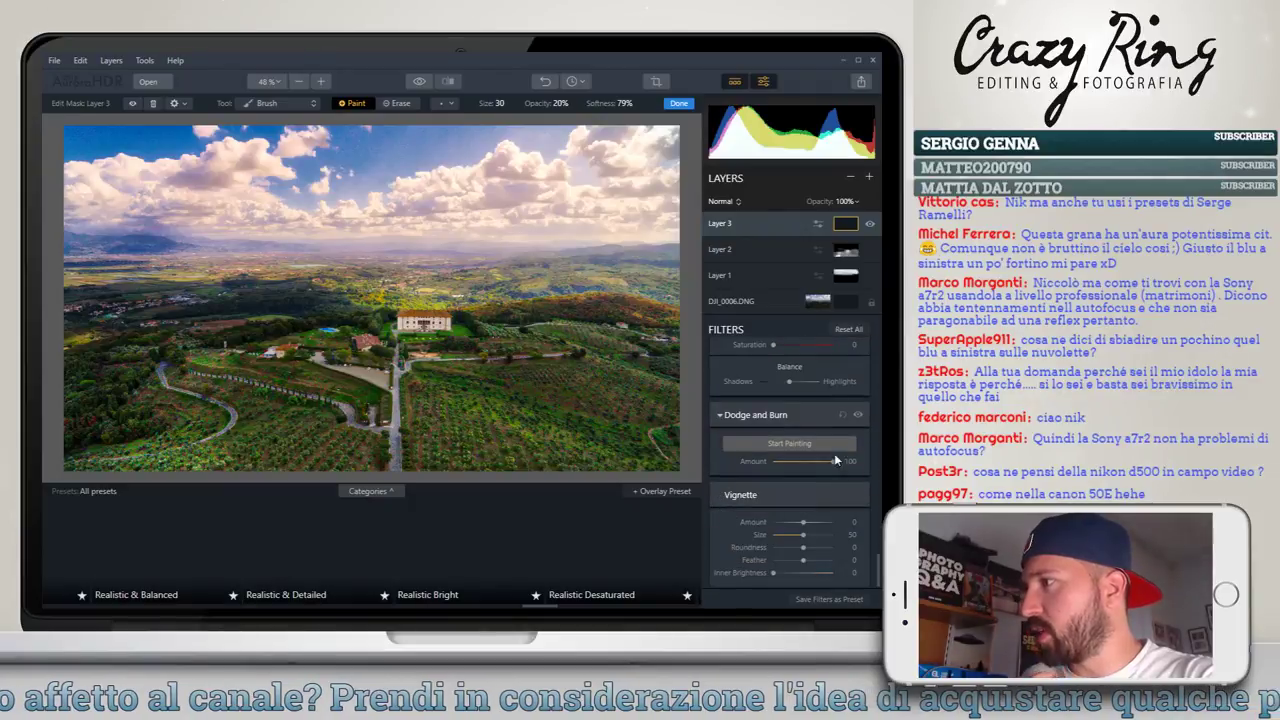
left_click(790, 443)
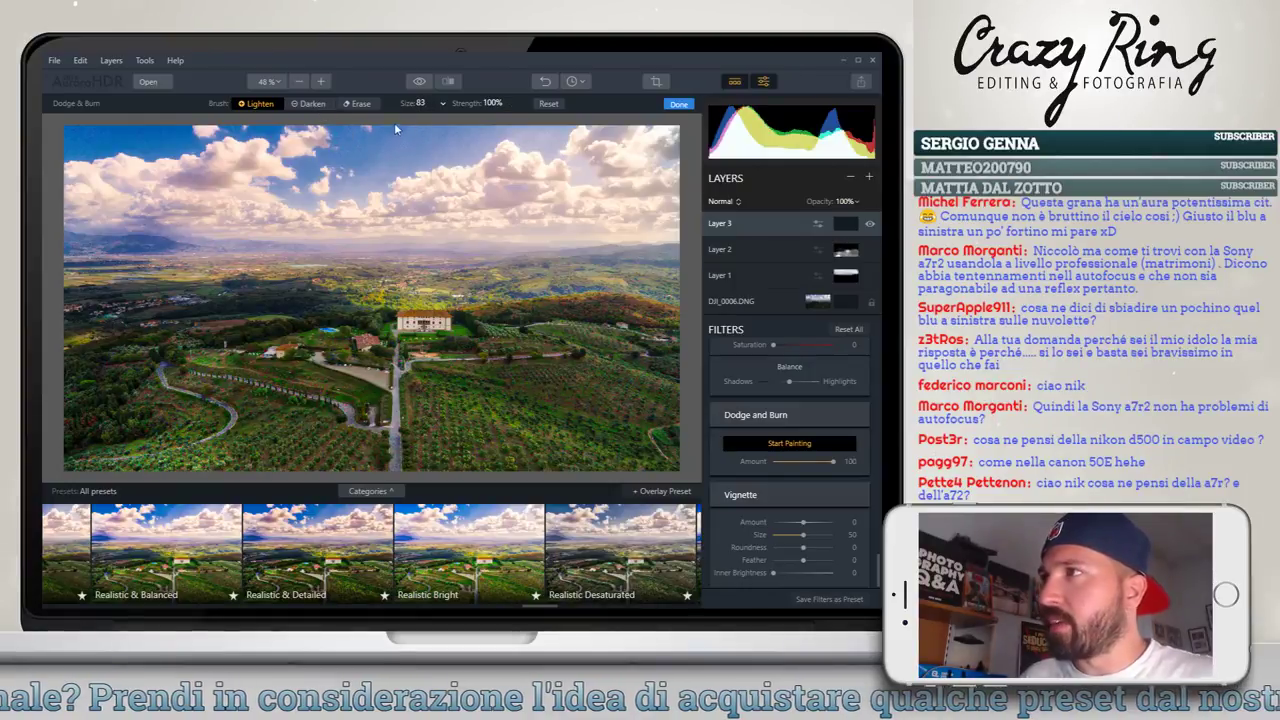
Undo a sky dodge stroke, then lighten around the villa and the right-hand vineyards at 6%
mouse_move(147, 226)
left_mouse_down()
mouse_move(108, 210)
mouse_move(190, 218)
left_mouse_up()
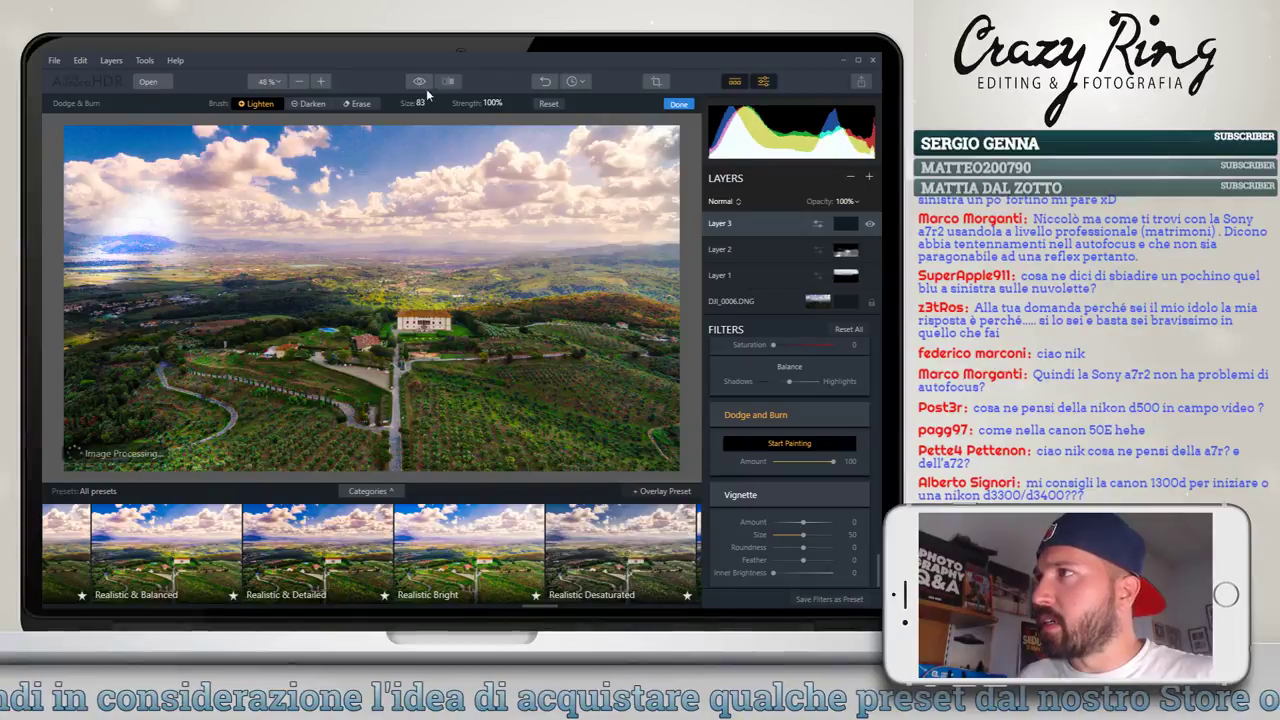
left_click(537, 82)
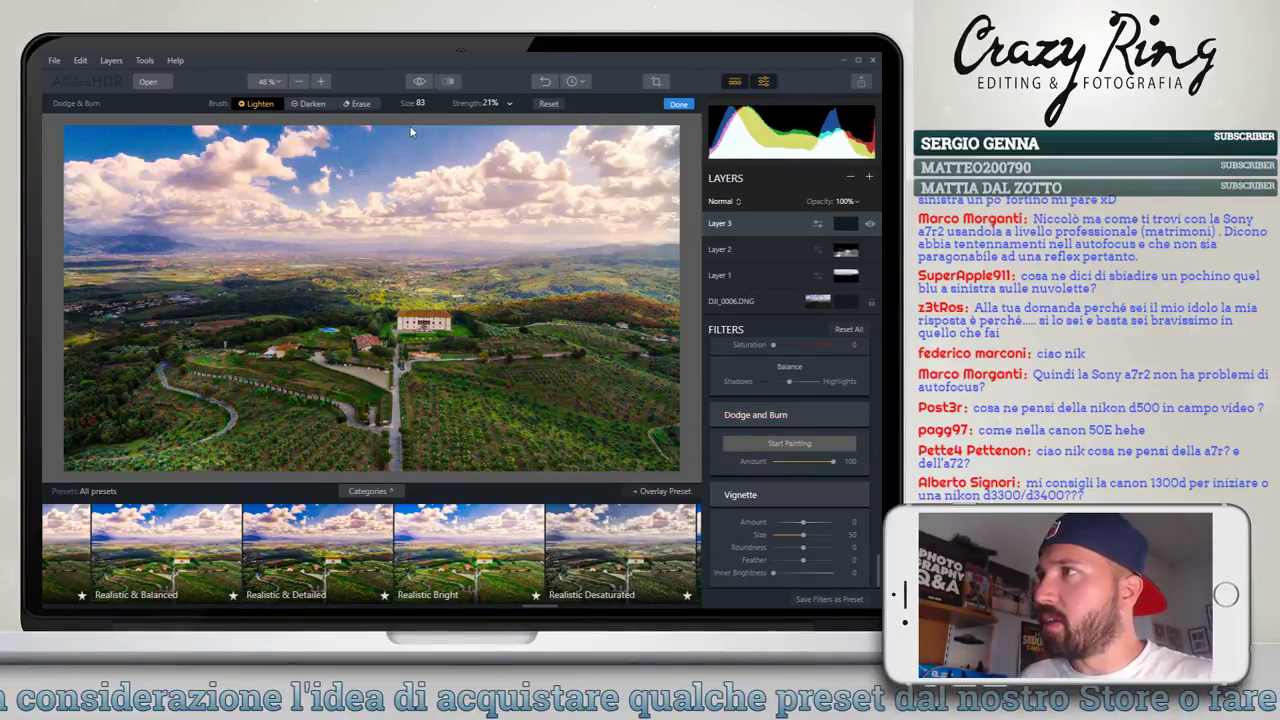
scroll(407, 128, "down", 7)
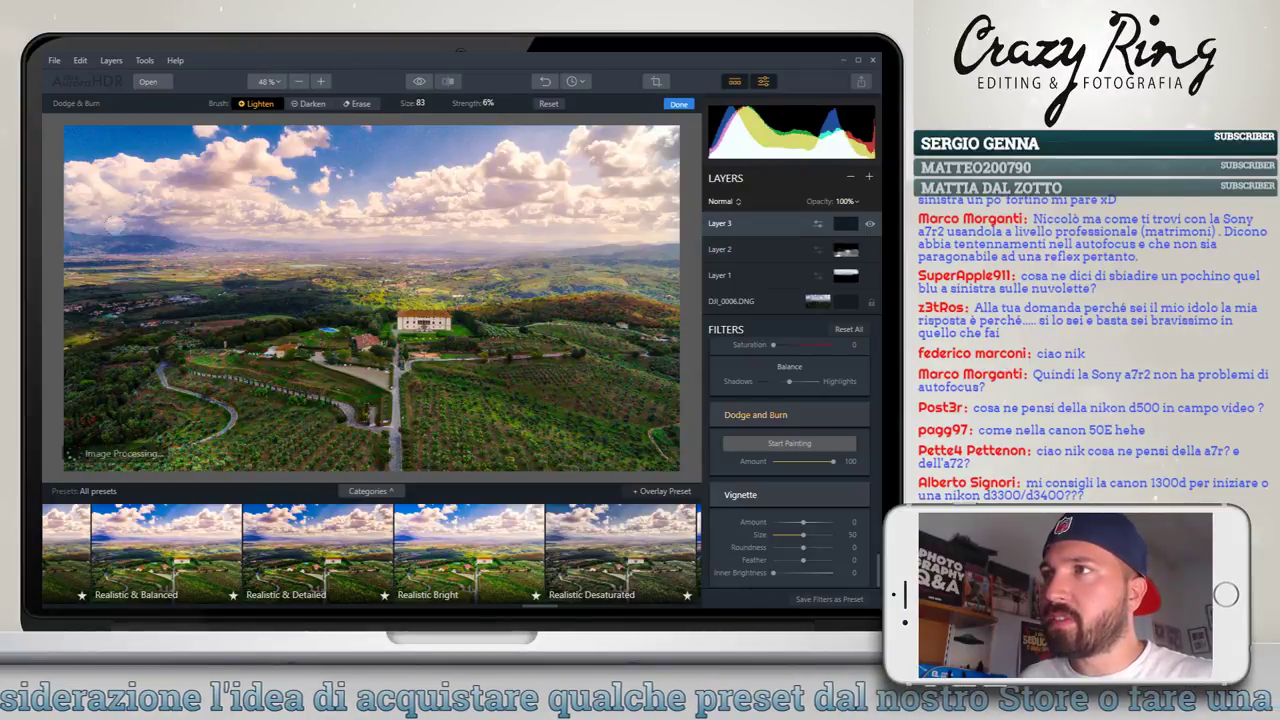
left_click_drag(132, 228, 150, 232)
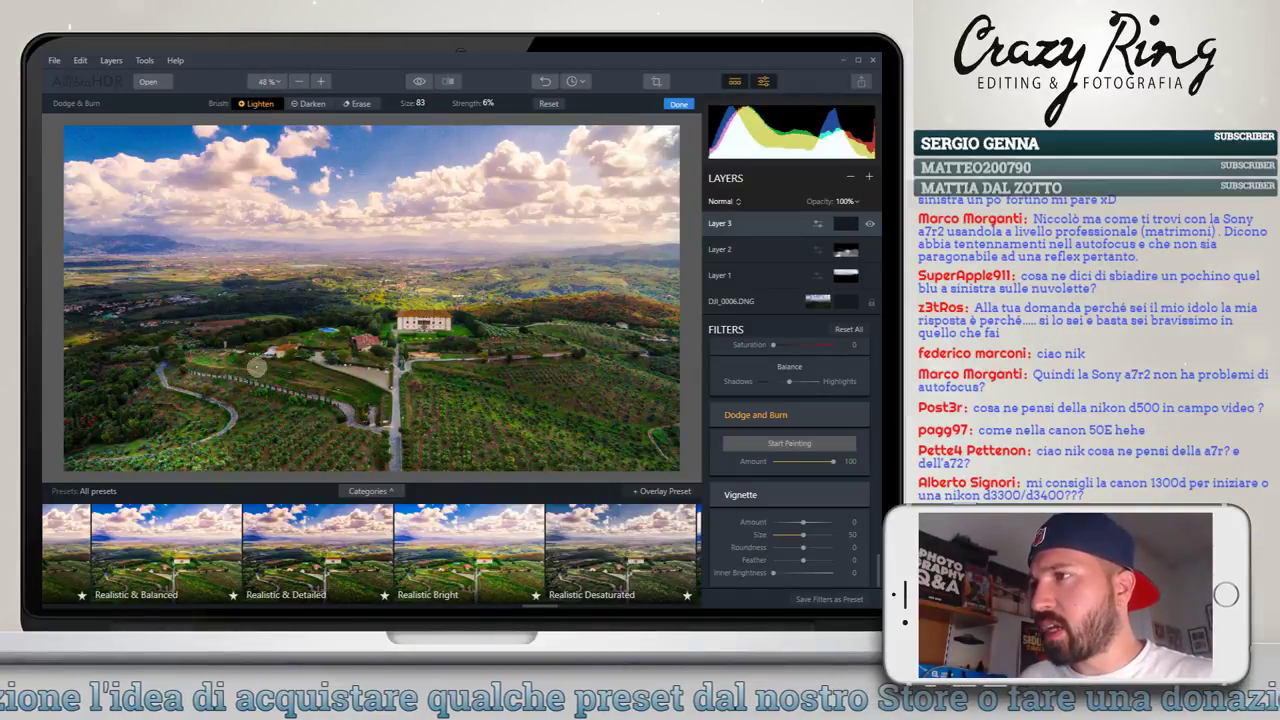
left_click_drag(257, 367, 315, 373)
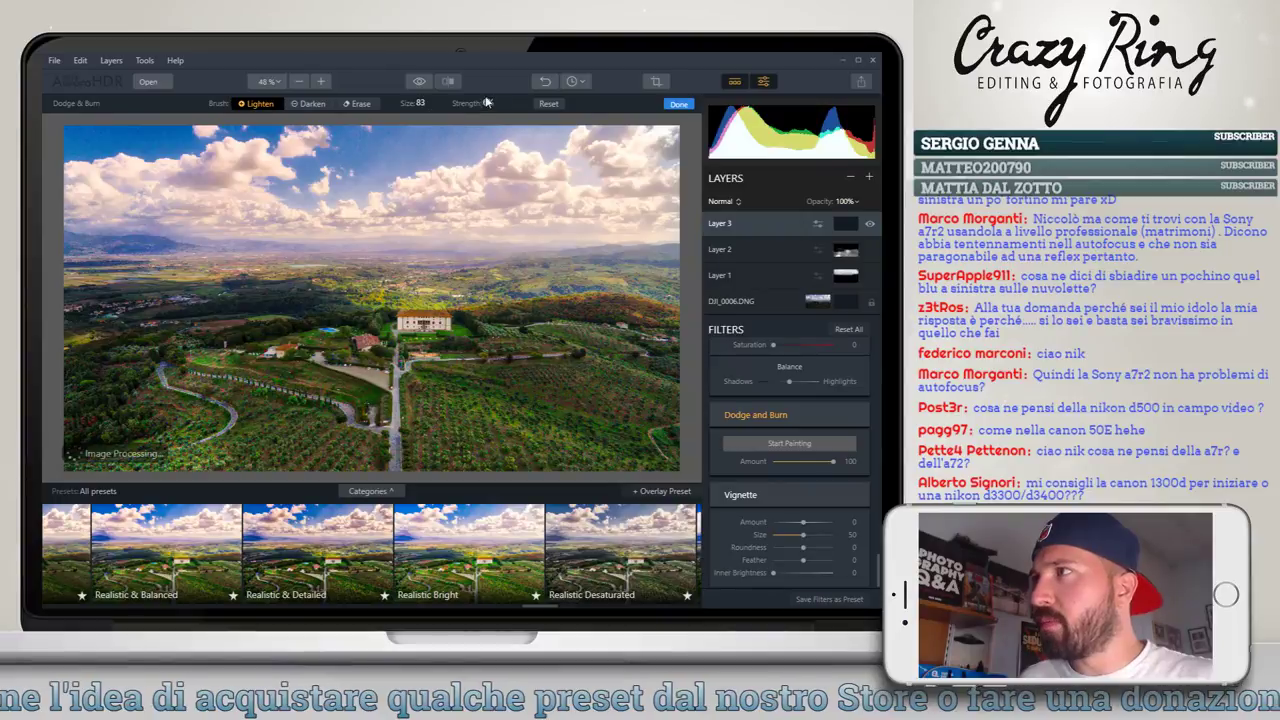
Dodge the foreground vineyards, road edges, lower-left and lower photo with brush sizes 31 and 94
left_click_drag(421, 108, 328, 121)
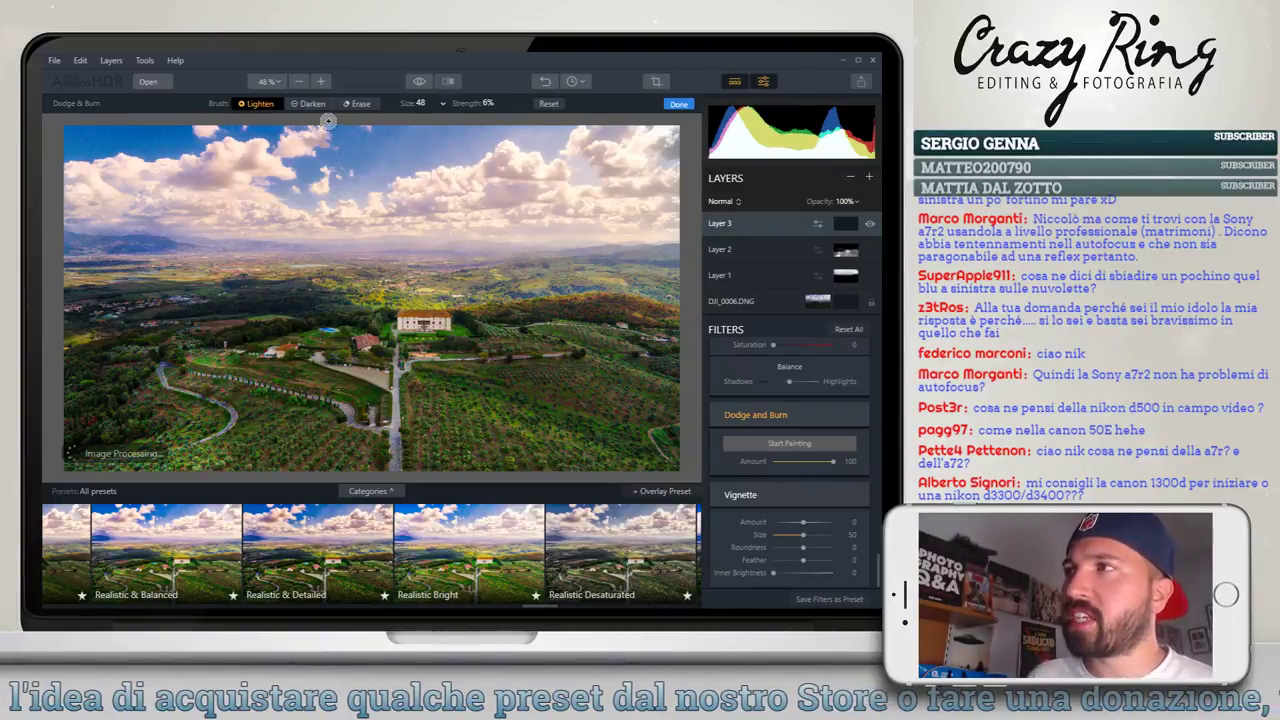
left_click_drag(328, 121, 282, 212)
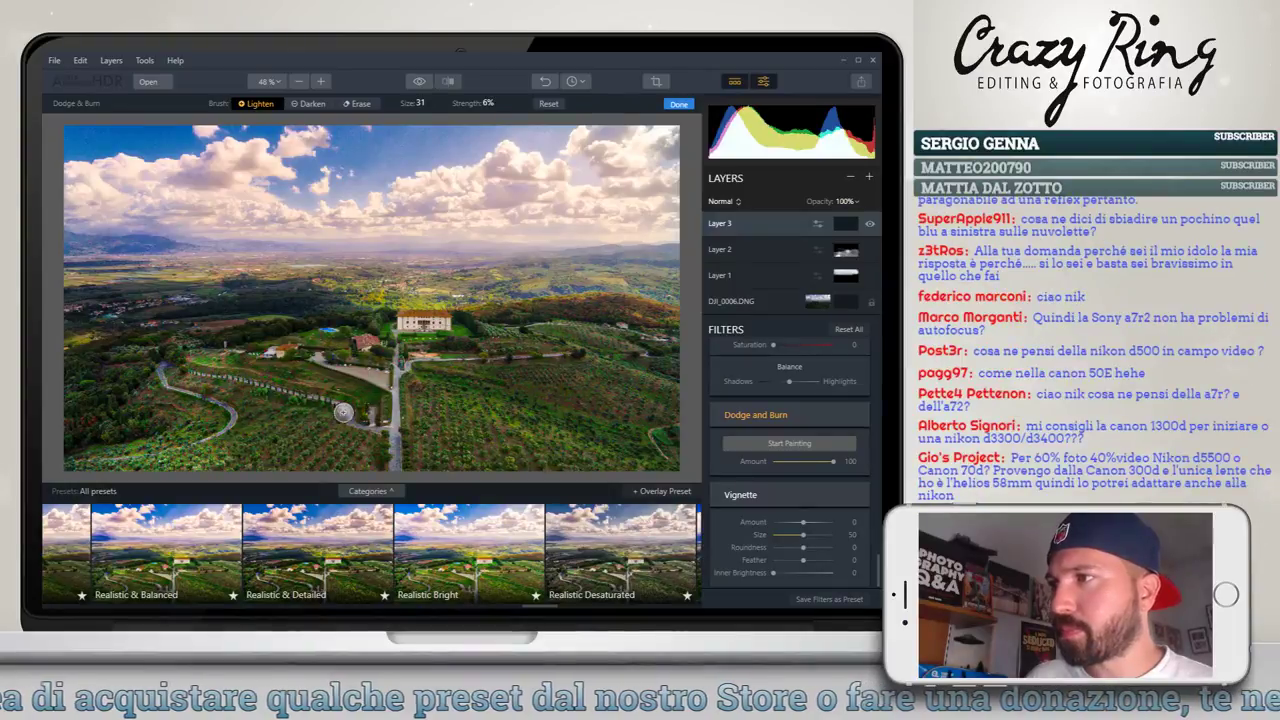
mouse_move(343, 411)
left_mouse_down()
mouse_move(356, 427)
mouse_move(388, 420)
mouse_move(388, 466)
mouse_move(167, 378)
left_mouse_up()
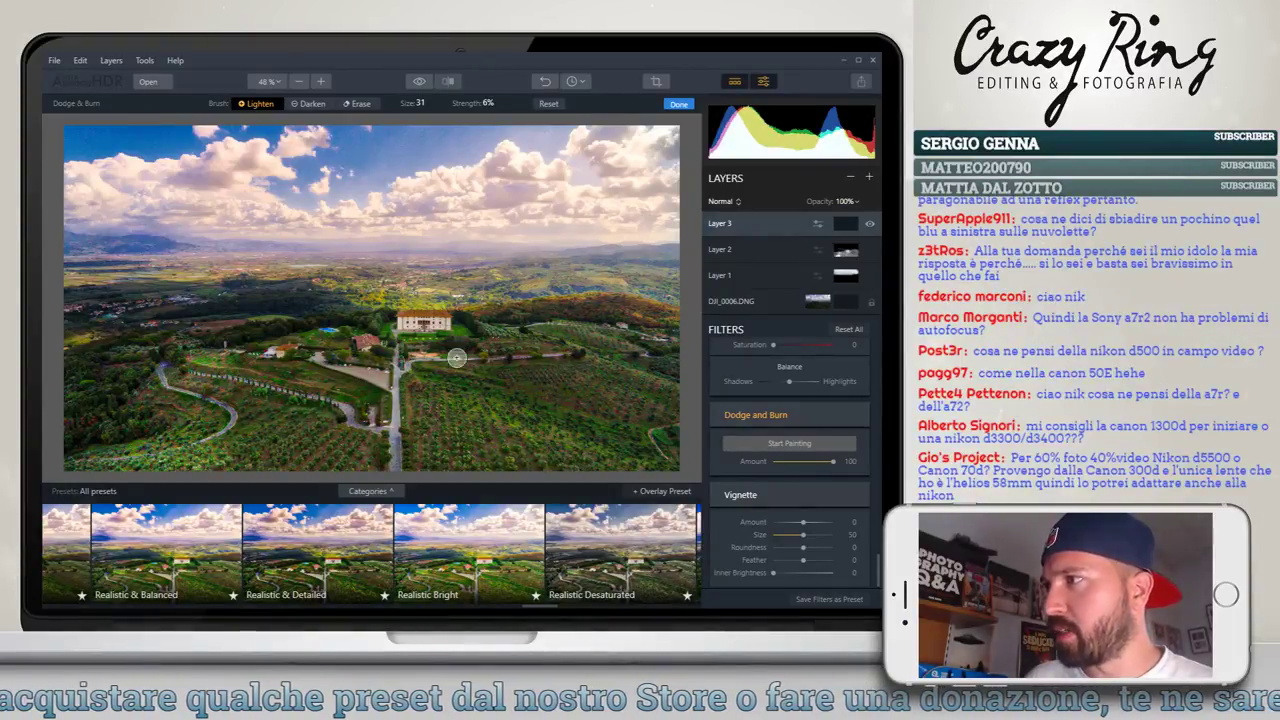
left_click_drag(690, 346, 548, 324)
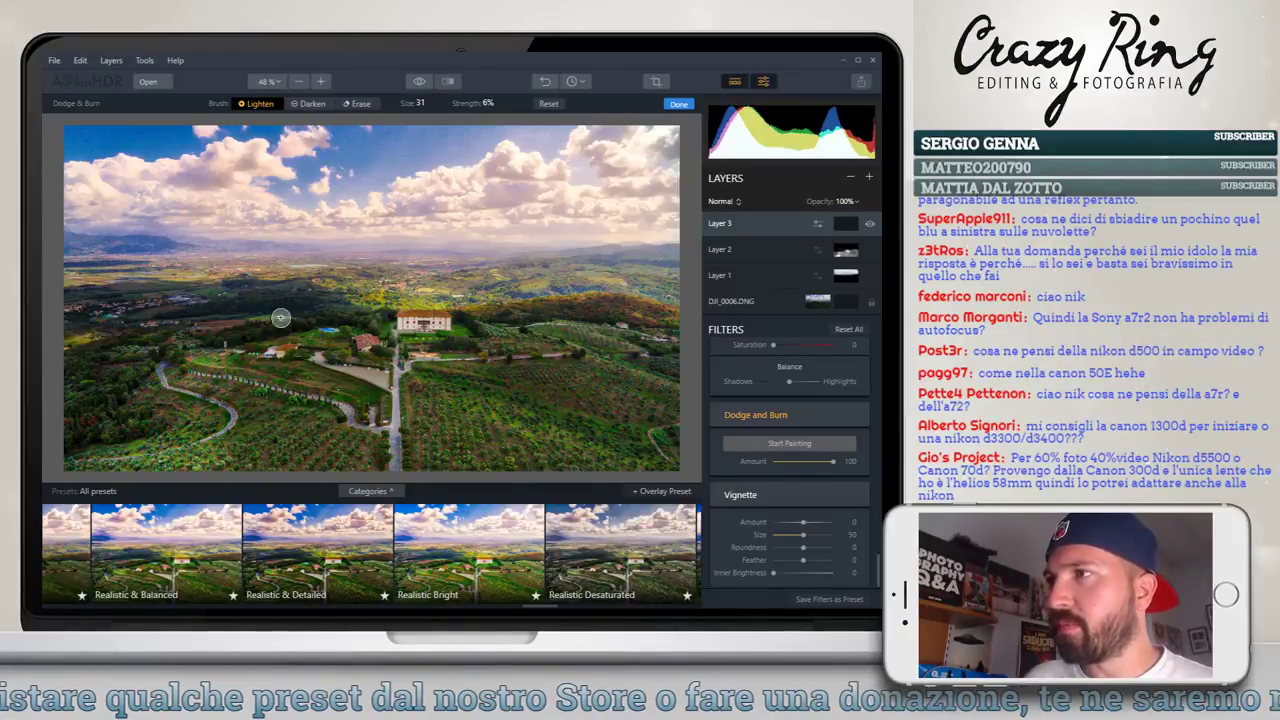
left_click_drag(150, 280, 197, 403)
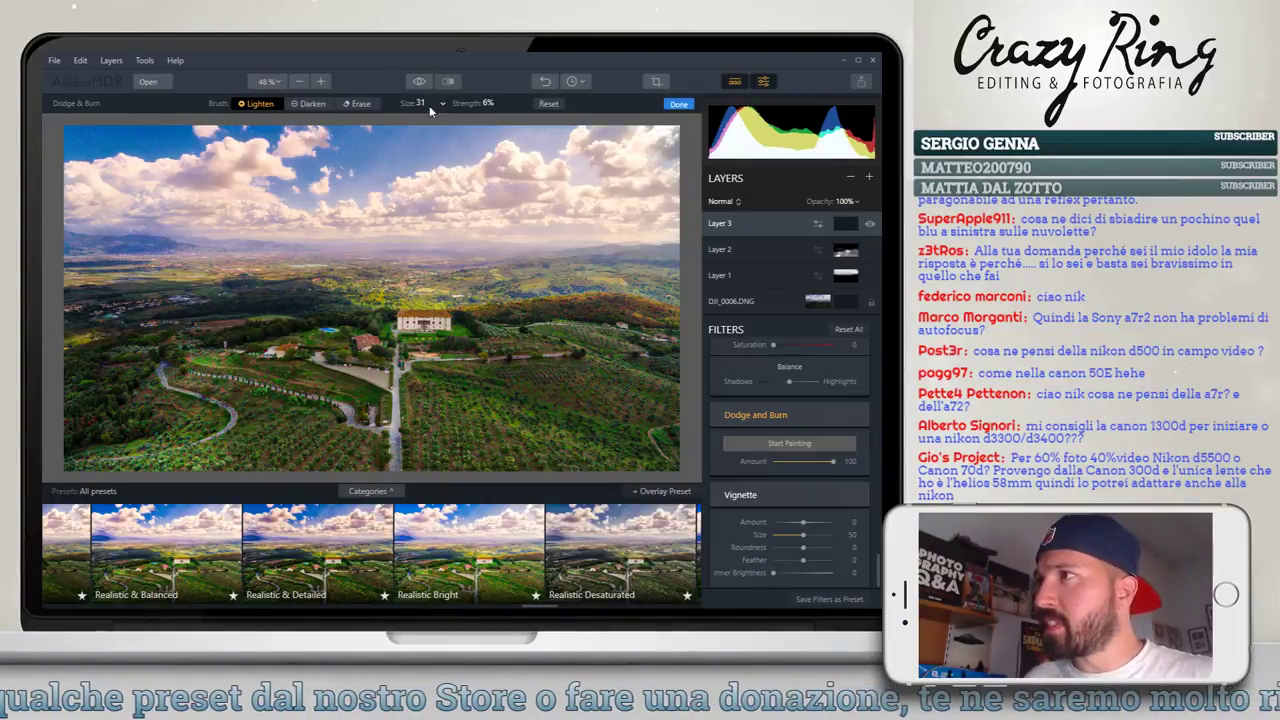
key("bracketleft")
key("bracketleft")
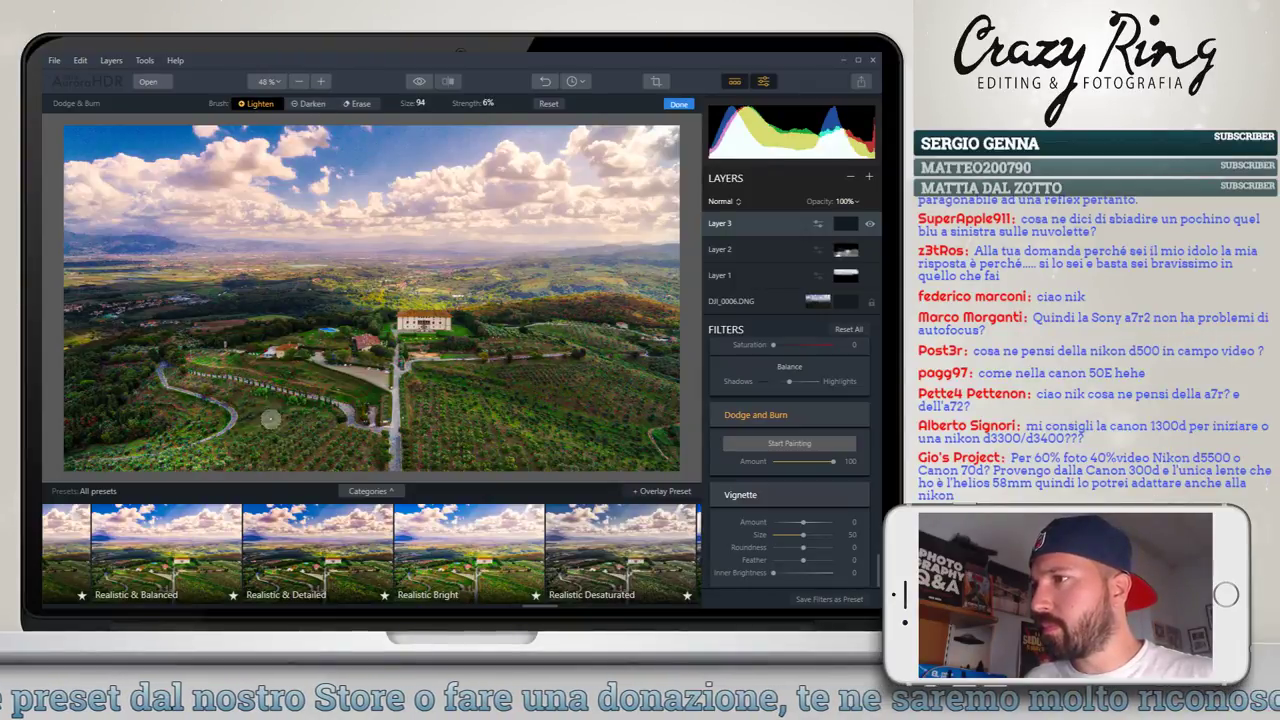
left_click_drag(312, 435, 417, 370)
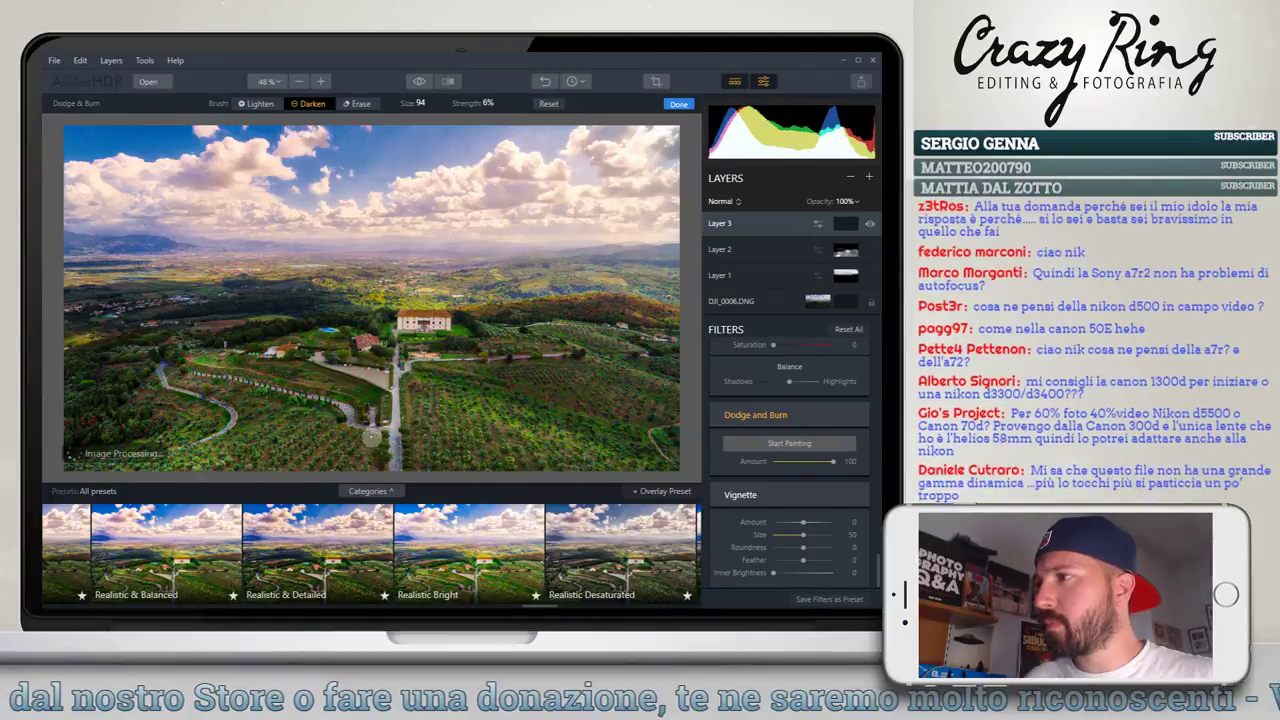
Burn the foreground fields and horizon hills at 6% strength, then set the brush to Lighten
left_click_drag(372, 433, 490, 420)
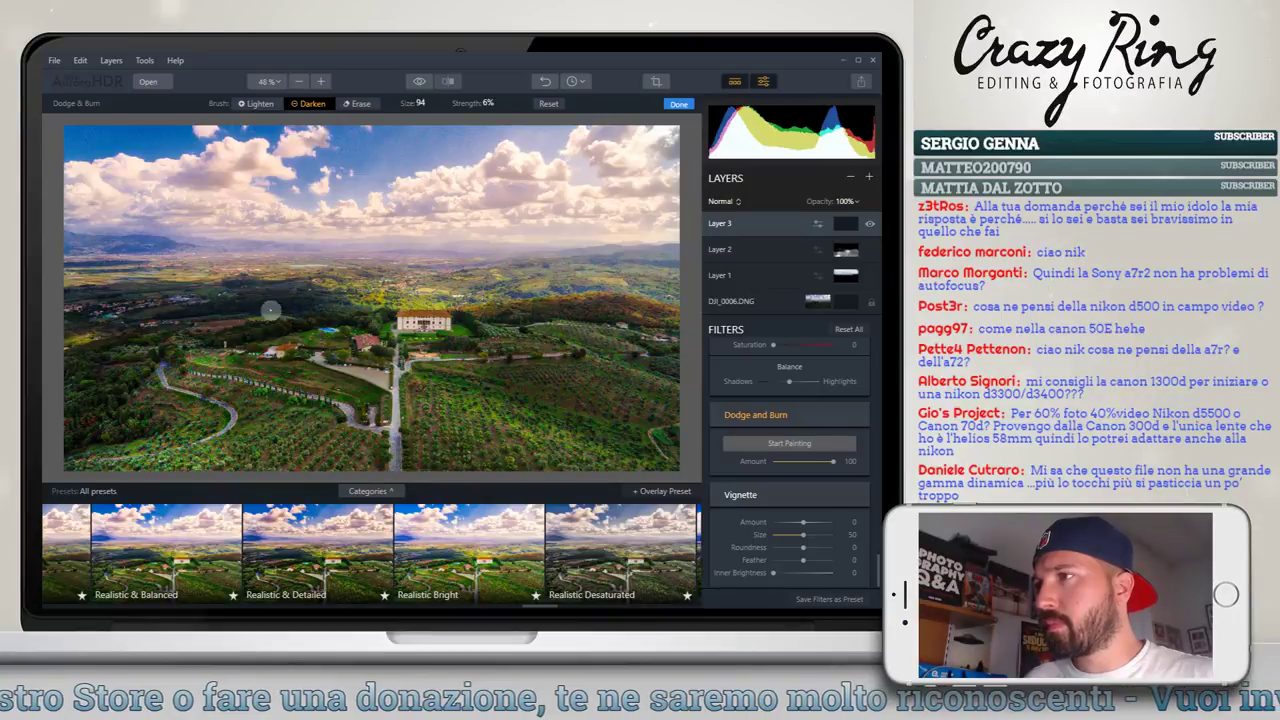
left_click_drag(276, 412, 260, 412)
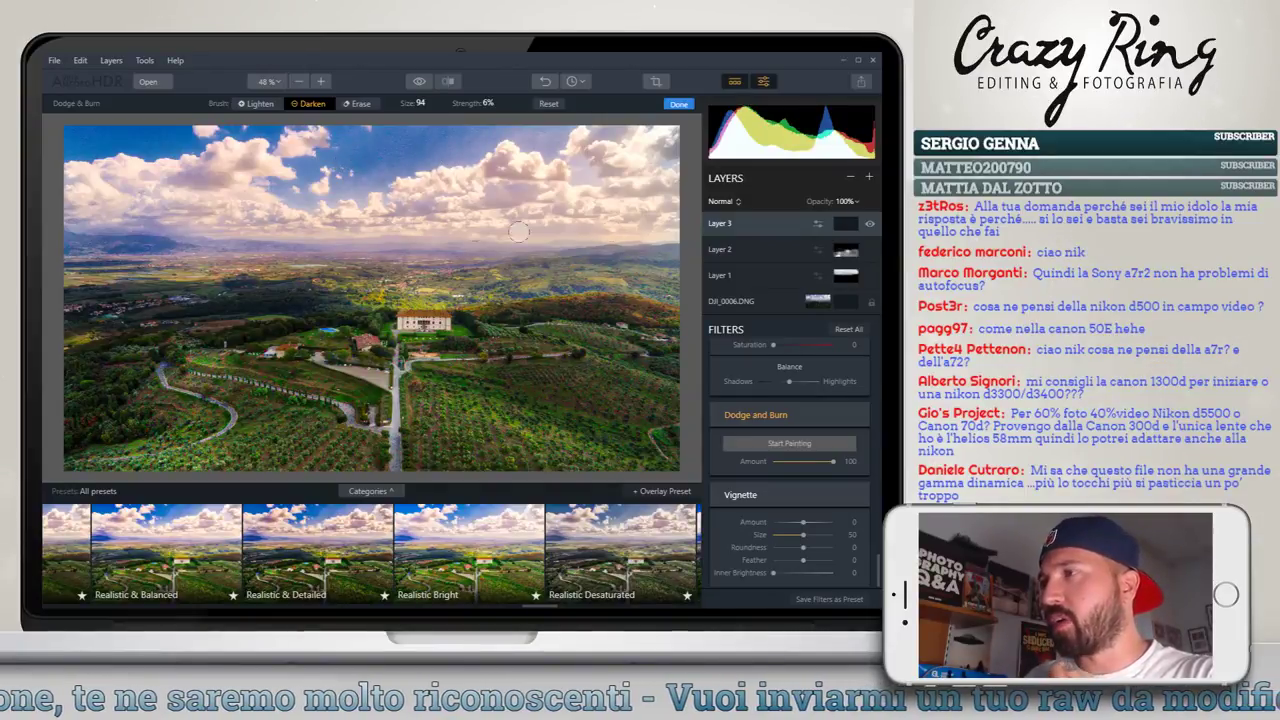
left_click_drag(519, 231, 414, 228)
left_click_drag(274, 242, 166, 233)
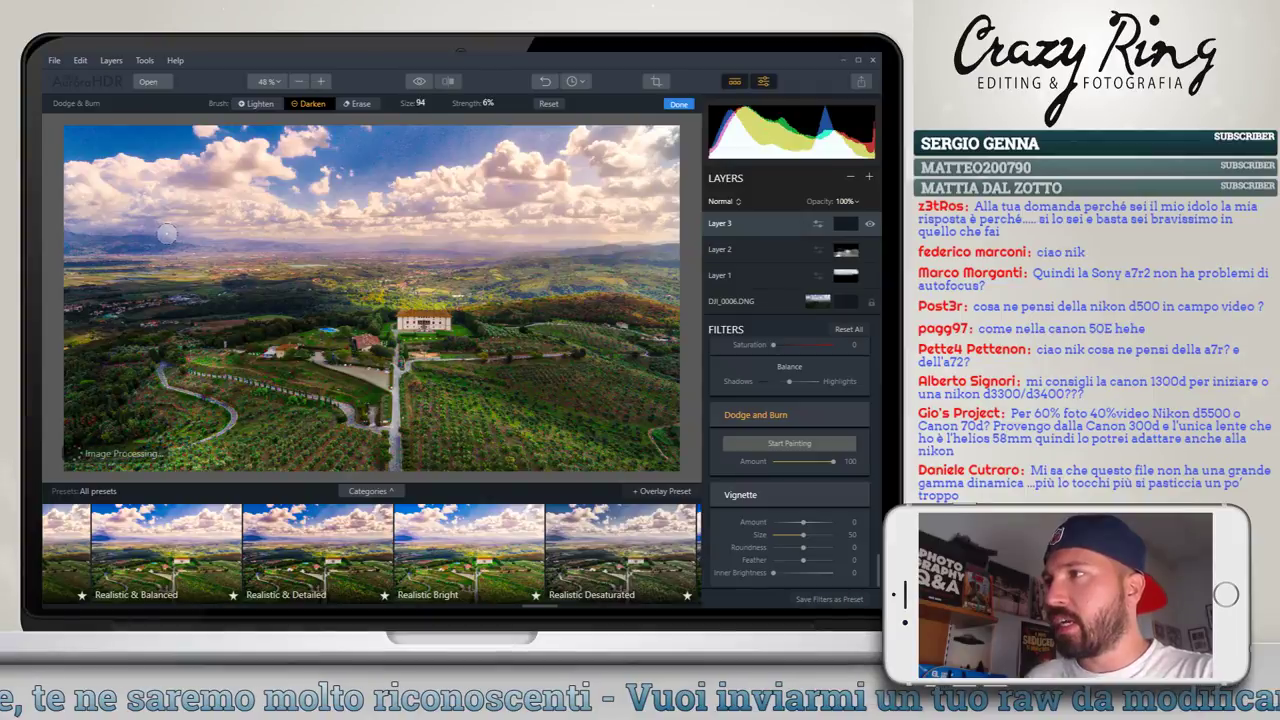
left_click(553, 266)
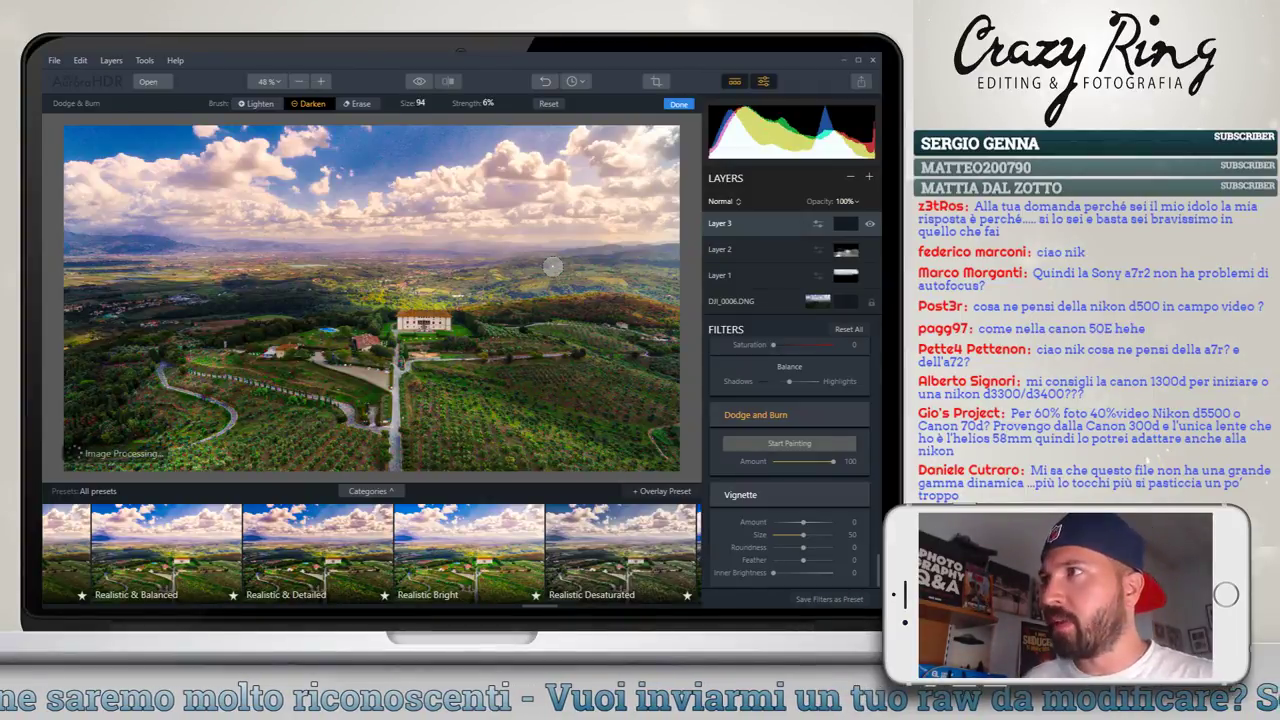
left_click(255, 103)
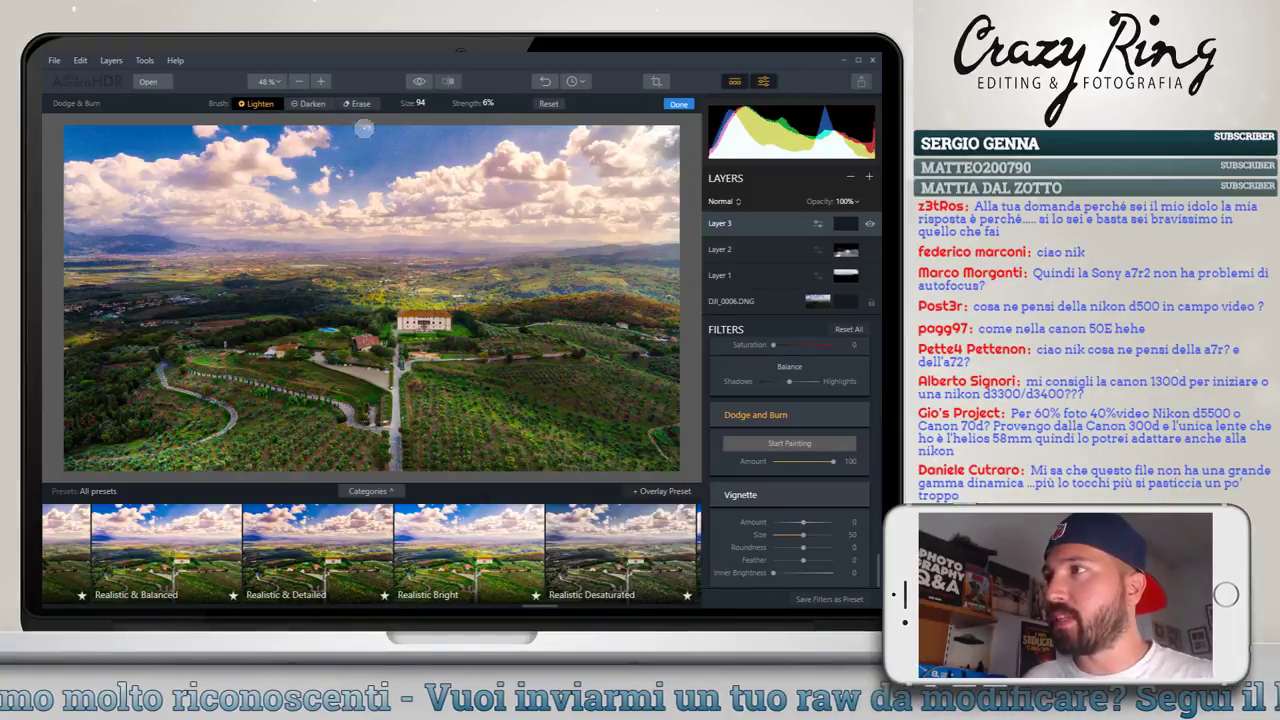
Dodge the upper sky with one stroke, then set the brush back to Darken
left_click_drag(364, 128, 419, 113)
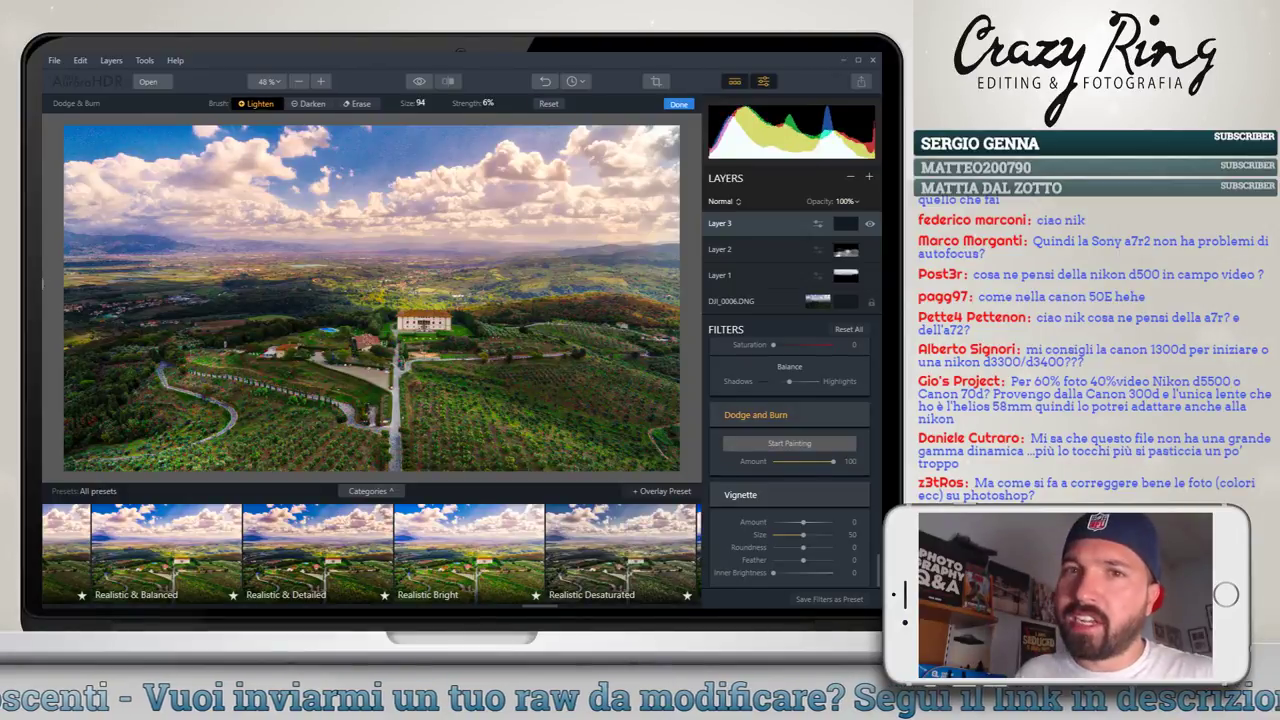
left_click(308, 103)
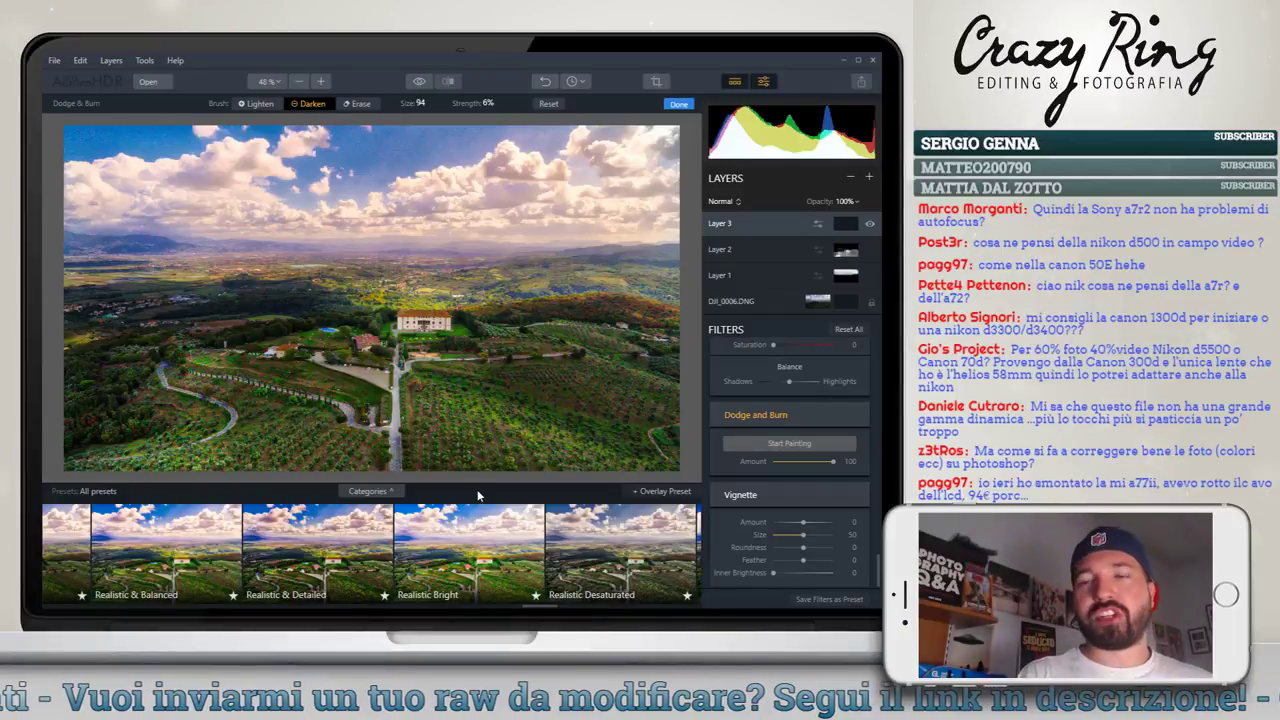
mouse_move(760, 415)
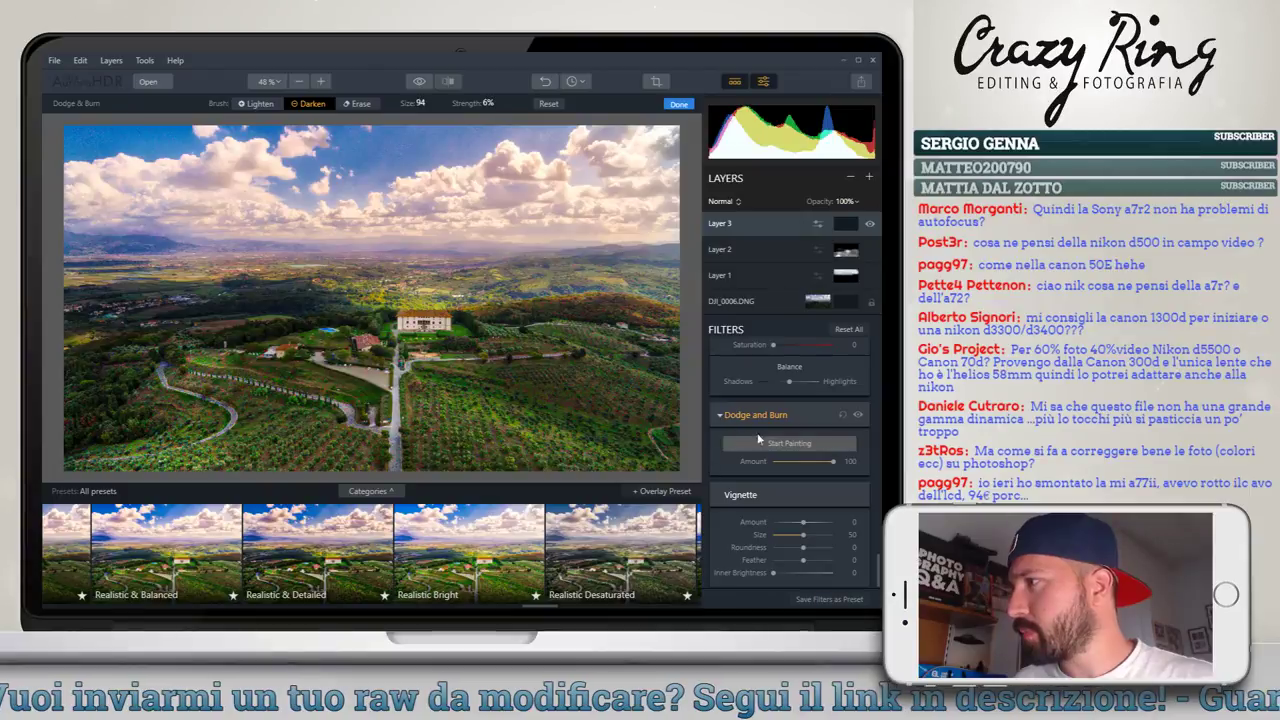
Finish the dodge-and-burn strokes and flick Layer 3 off and on, leaving it visible
left_click(678, 104)
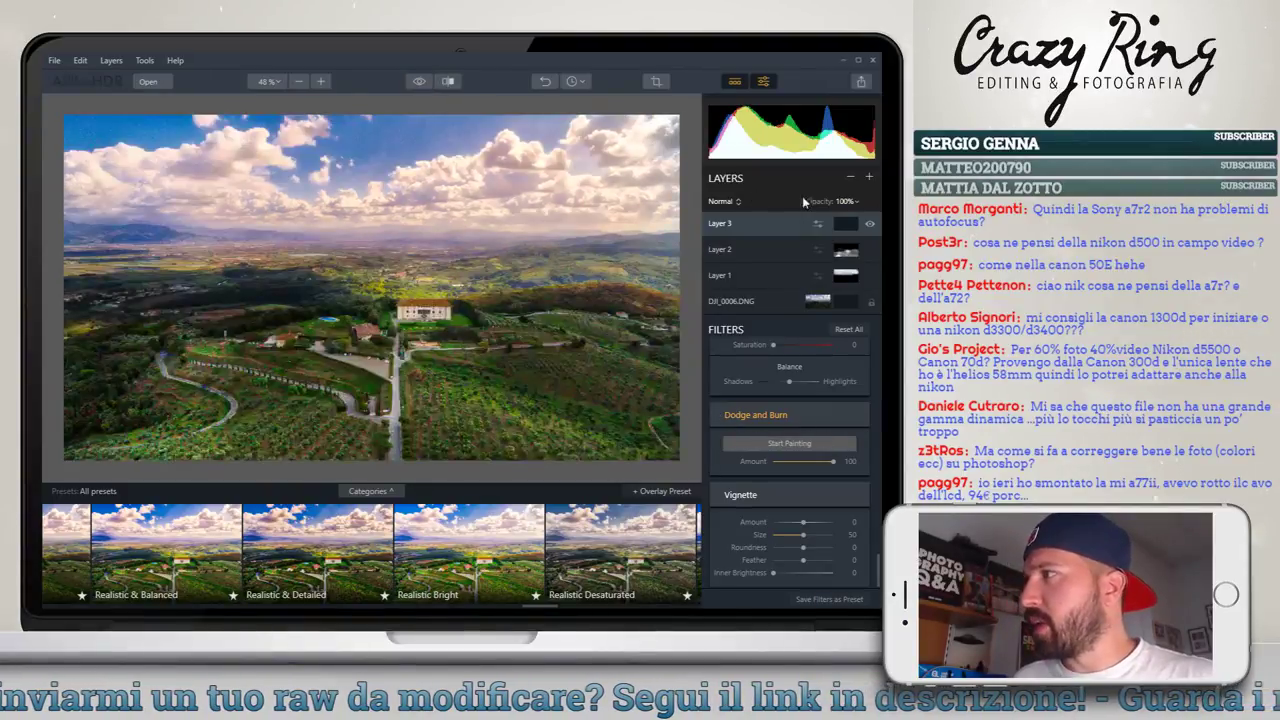
left_click(868, 226)
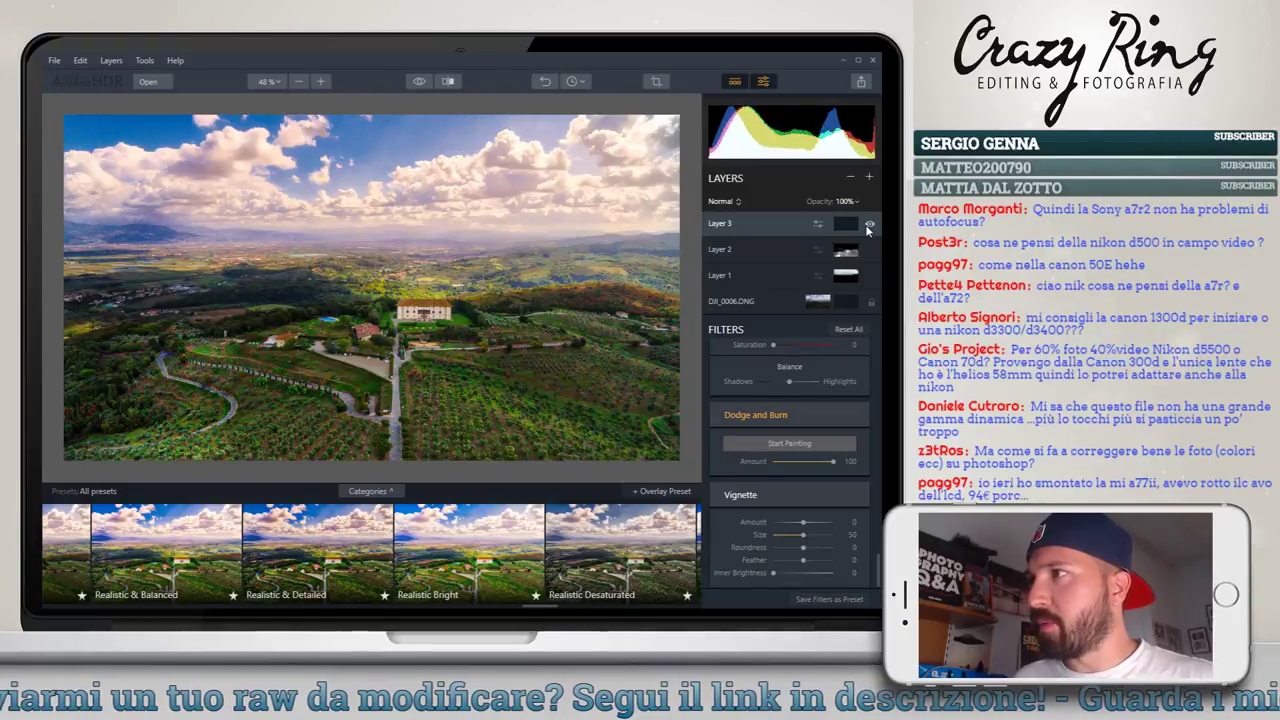
left_click(868, 226)
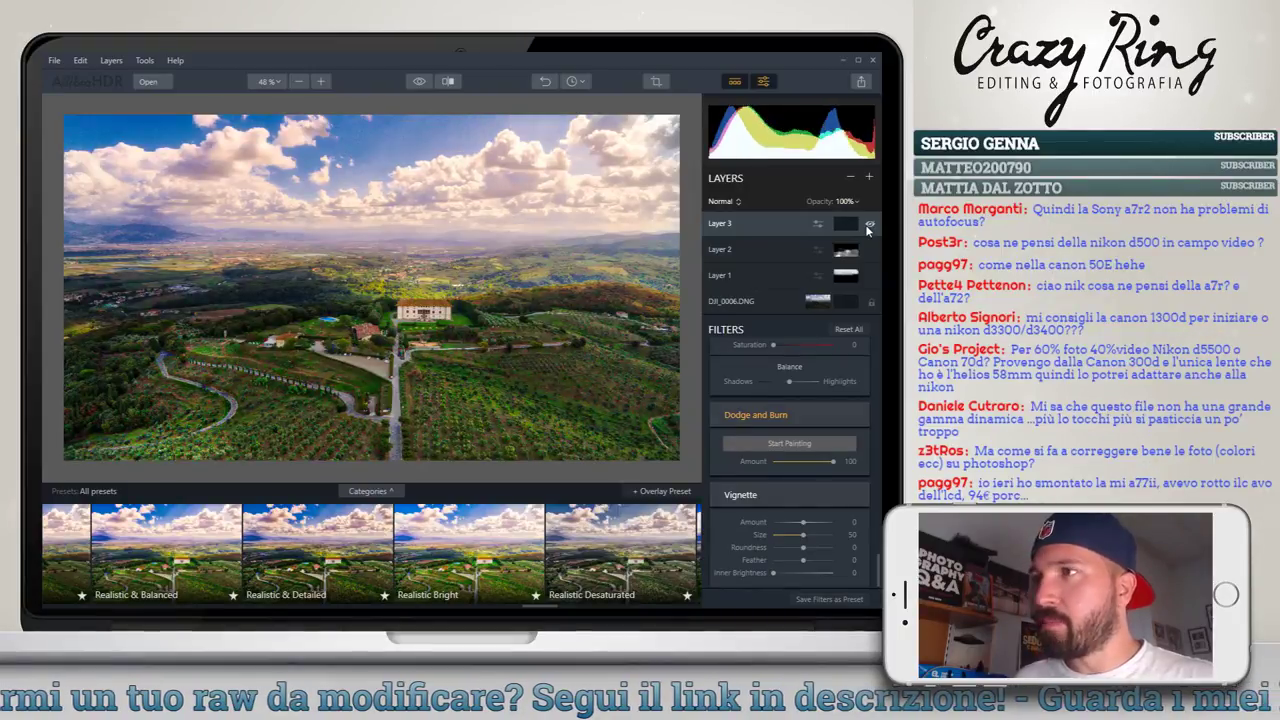
left_click(868, 230)
left_click(868, 230)
left_click(868, 230)
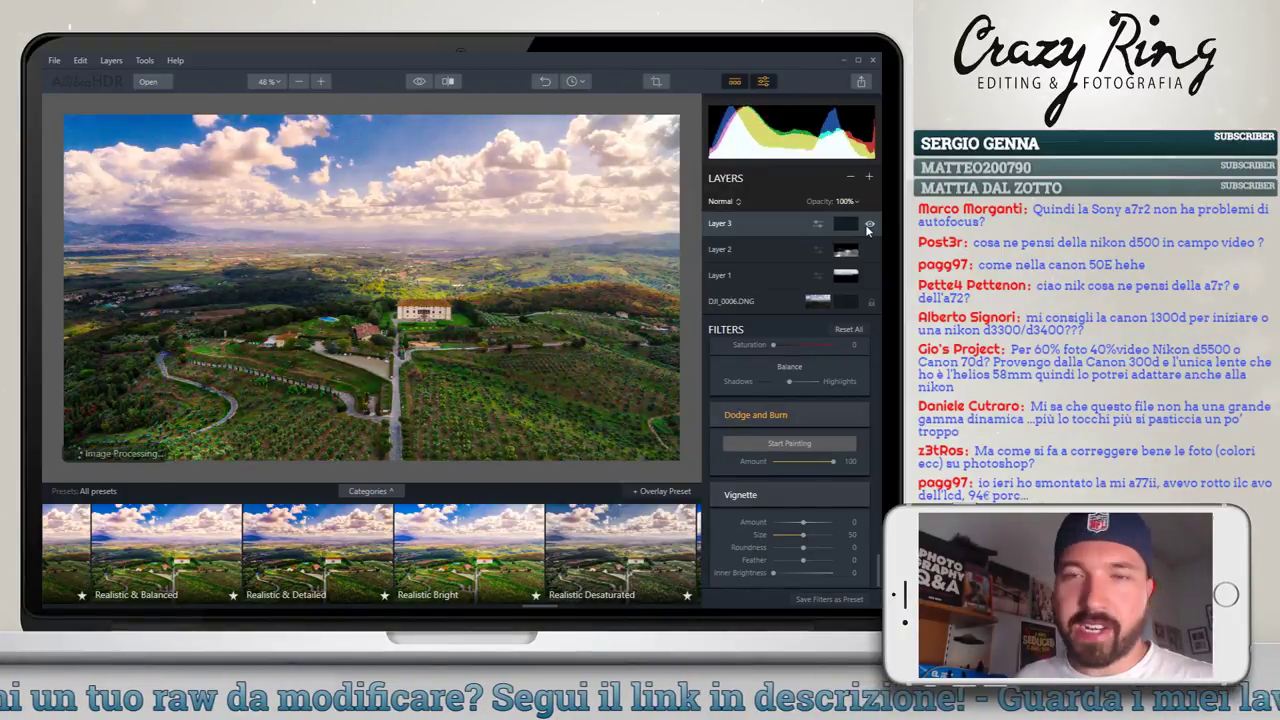
left_click(868, 230)
left_click(868, 230)
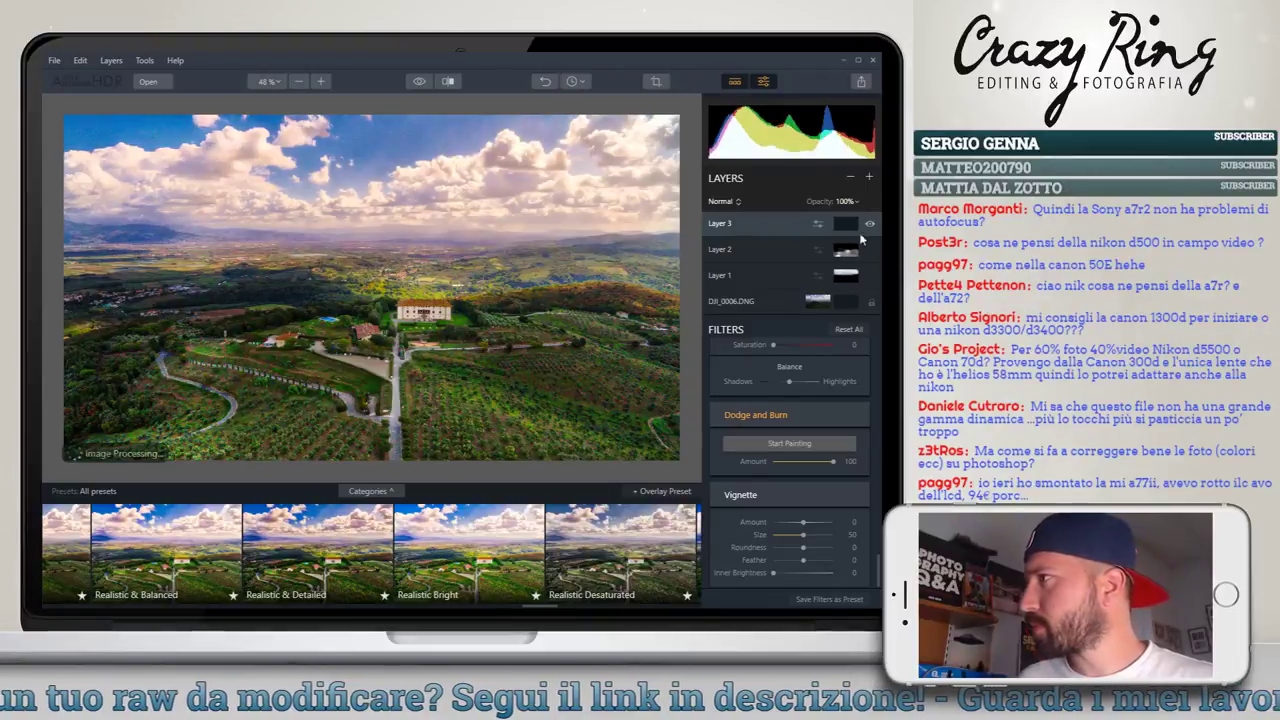
scroll(742, 460, "up", 2)
left_click(723, 509)
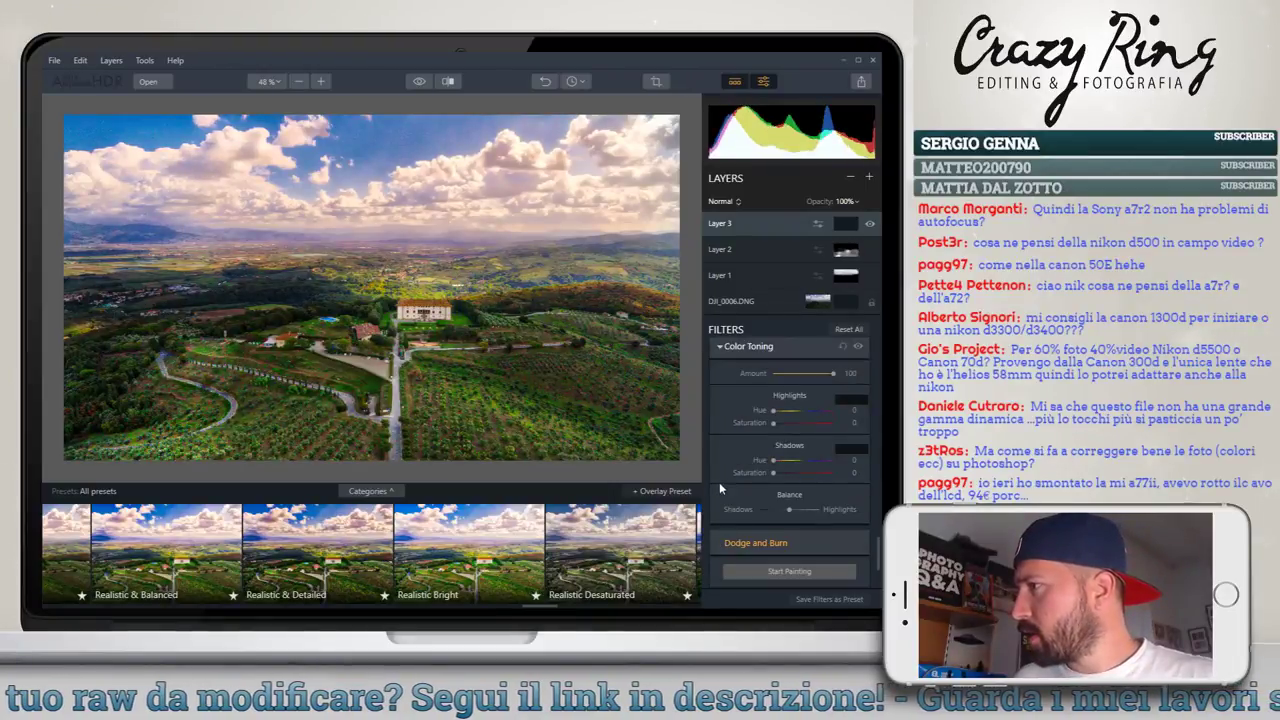
scroll(717, 477, "down", 2)
scroll(717, 477, "up", 2)
scroll(717, 477, "up", 2)
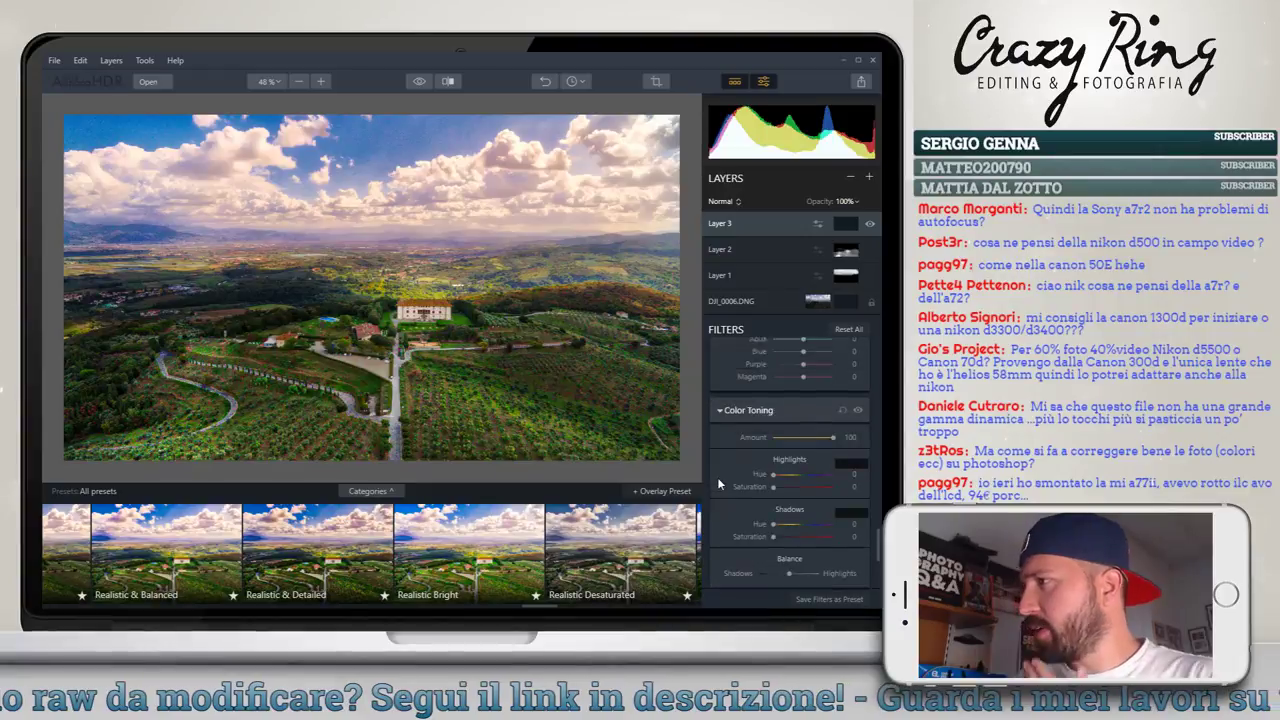
scroll(717, 477, "up", 2)
scroll(717, 477, "up", 2)
scroll(717, 477, "up", 2)
scroll(717, 477, "up", 2)
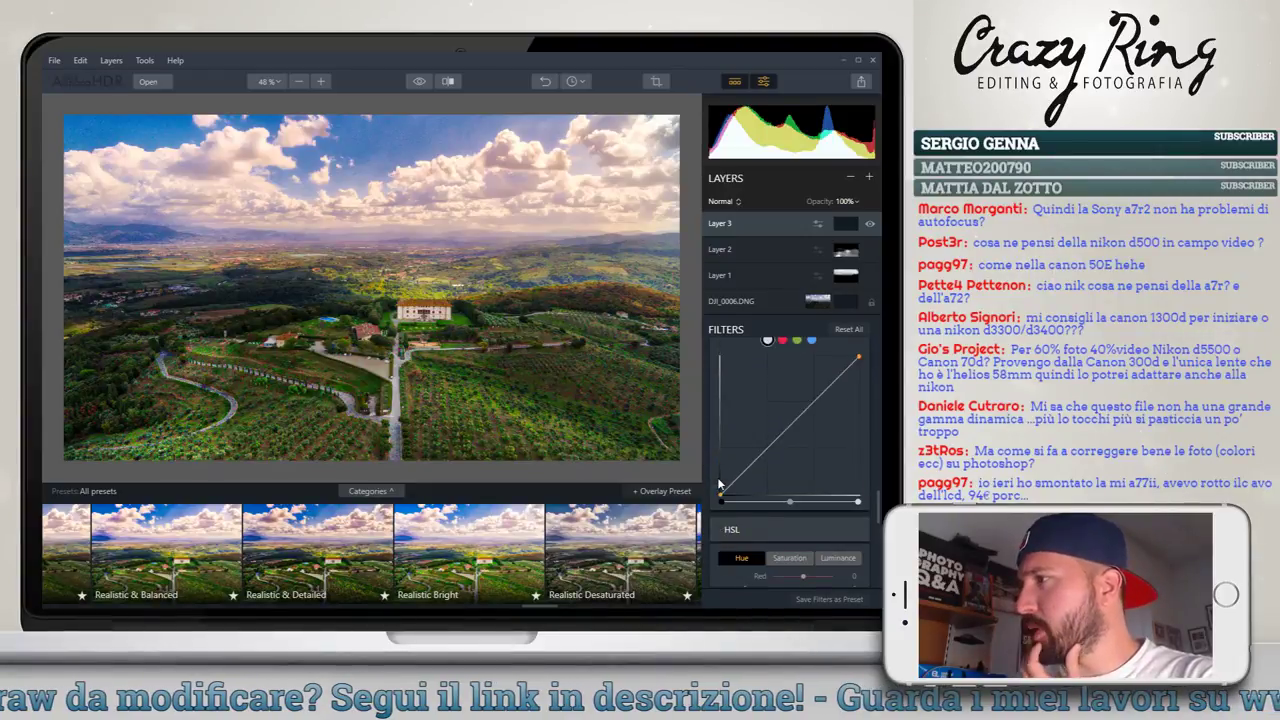
scroll(717, 477, "up", 2)
scroll(717, 477, "up", 2)
scroll(717, 477, "up", 2)
scroll(717, 477, "up", 2)
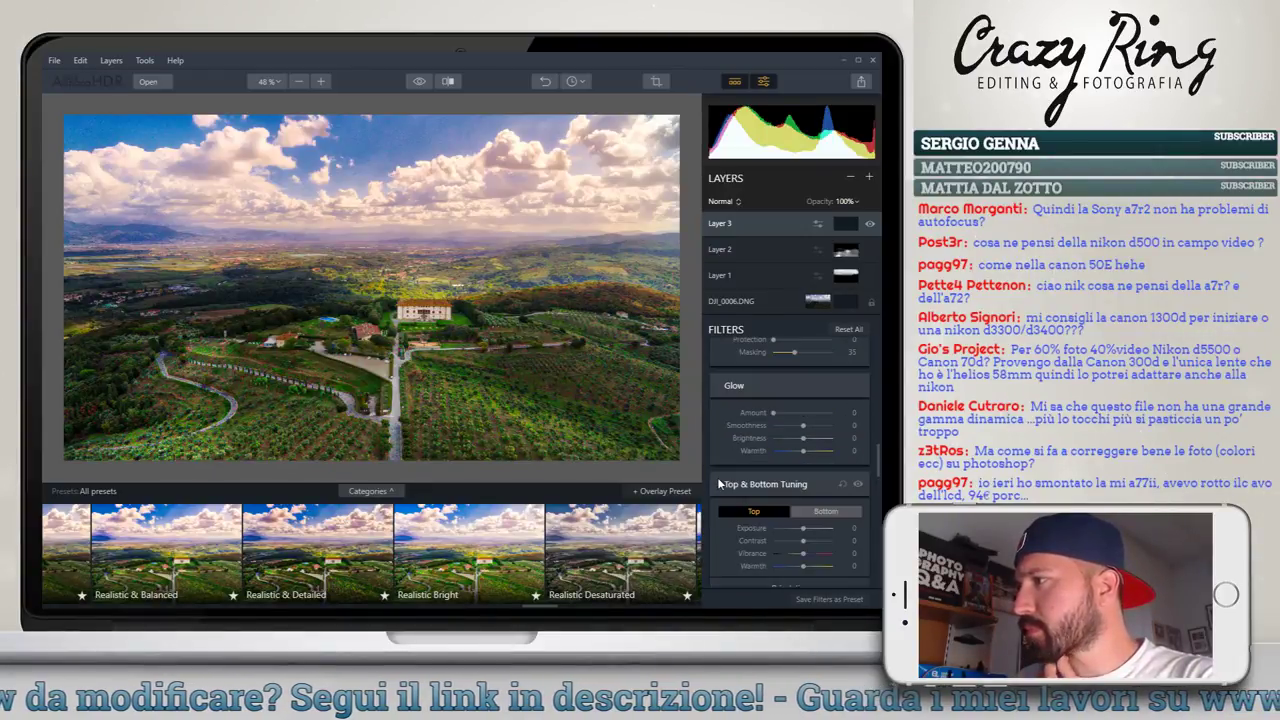
scroll(717, 477, "up", 2)
scroll(717, 477, "up", 2)
scroll(717, 477, "up", 2)
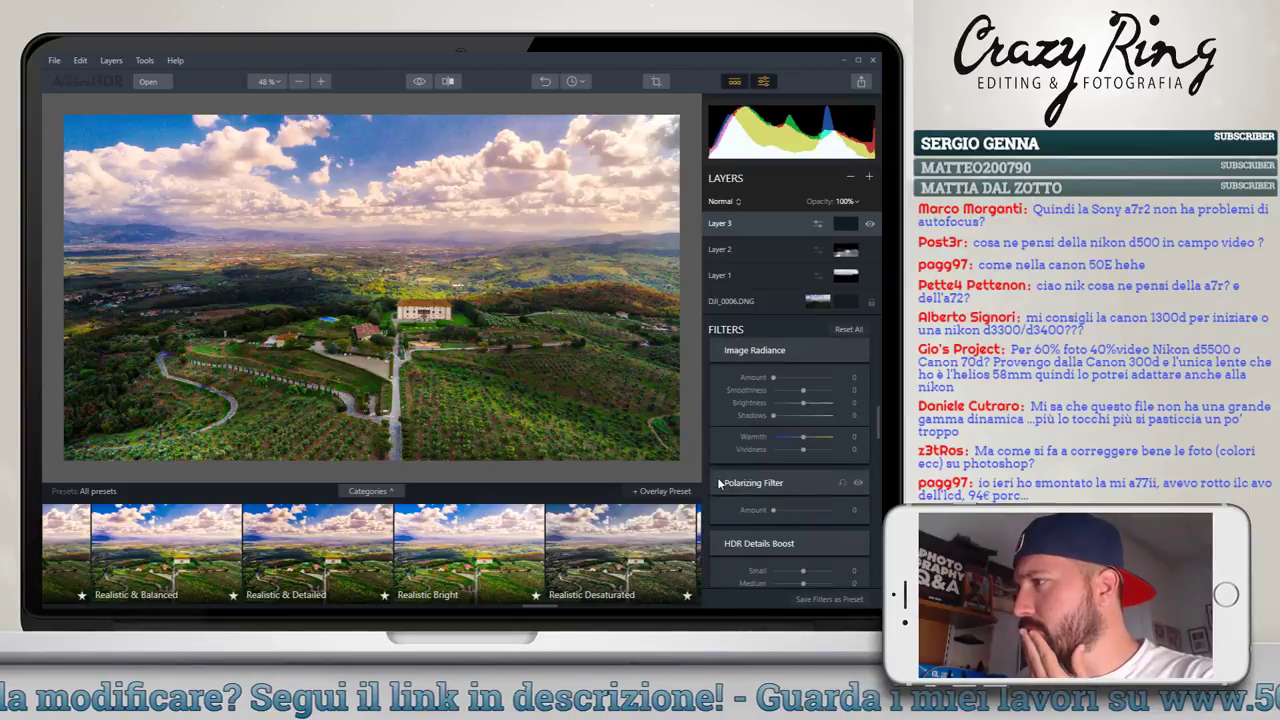
scroll(717, 477, "up", 2)
scroll(717, 477, "up", 2)
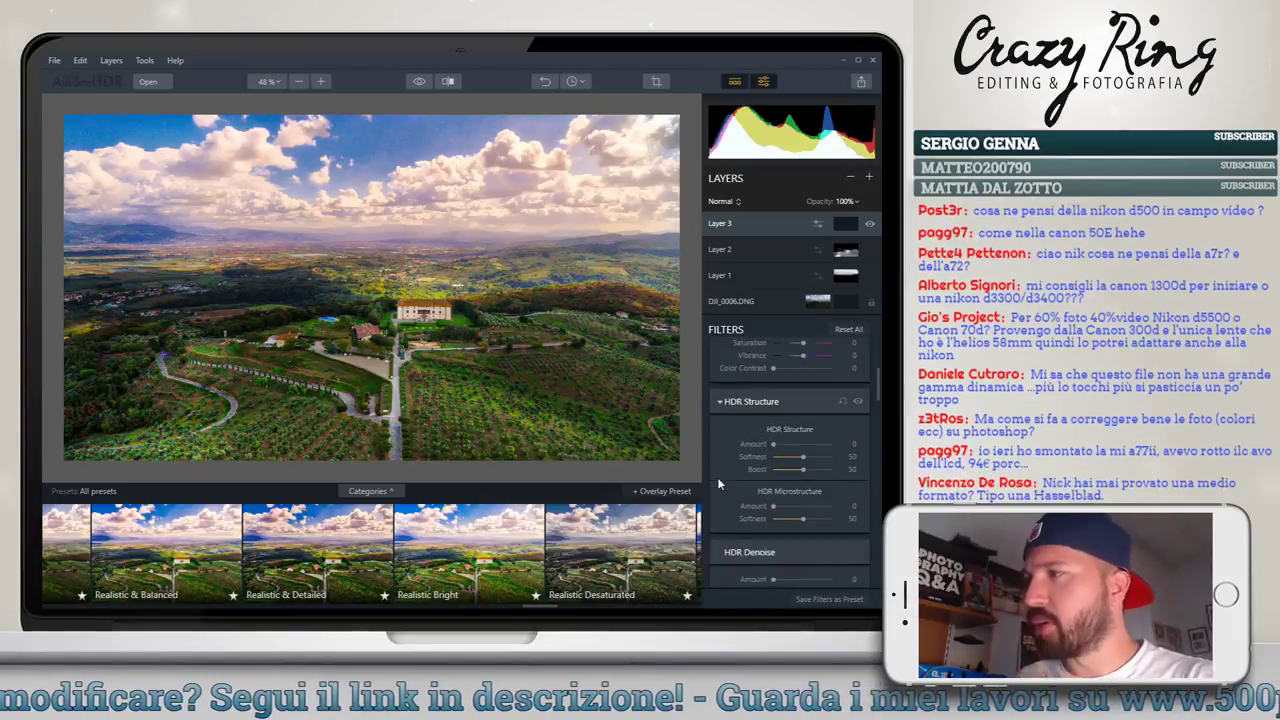
scroll(717, 477, "up", 2)
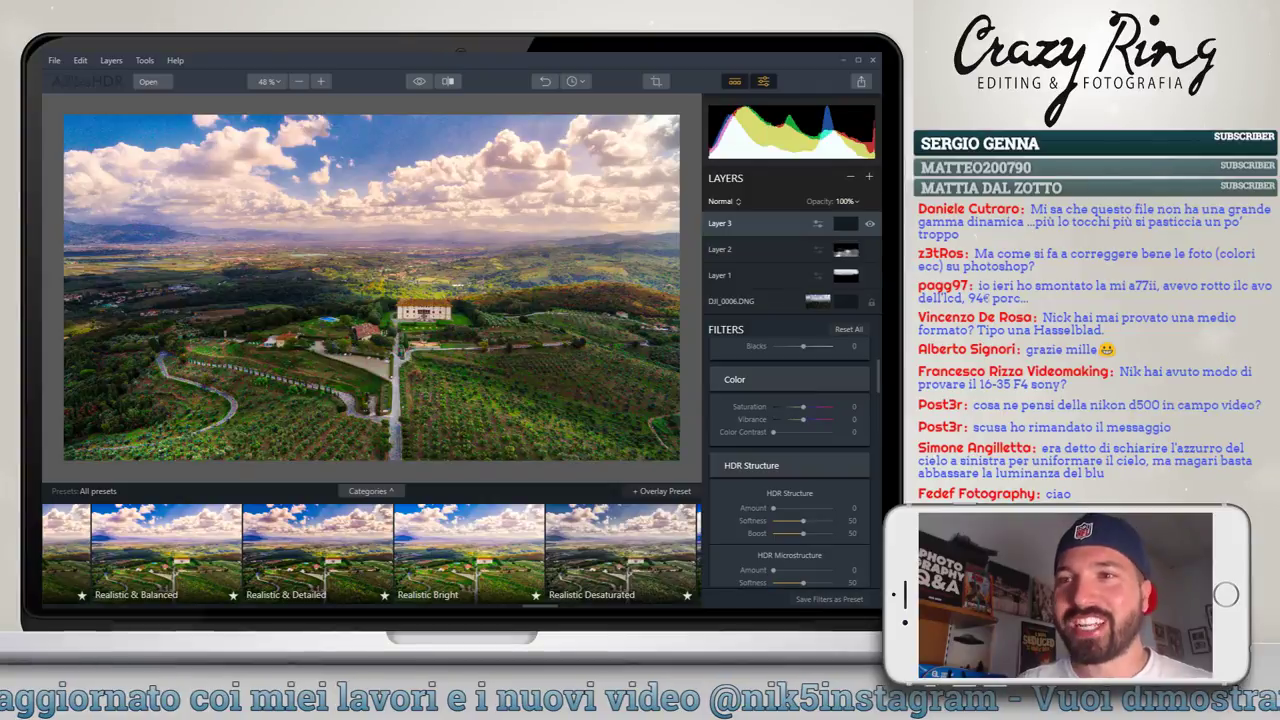
Turn on the split before/after view and sweep the divider across the photo
left_click(448, 81)
mouse_move(368, 280)
left_mouse_down()
mouse_move(622, 290)
mouse_move(72, 300)
mouse_move(622, 300)
mouse_move(59, 308)
mouse_move(535, 291)
mouse_move(214, 290)
mouse_move(537, 295)
mouse_move(128, 305)
mouse_move(257, 305)
mouse_move(240, 310)
left_mouse_up()
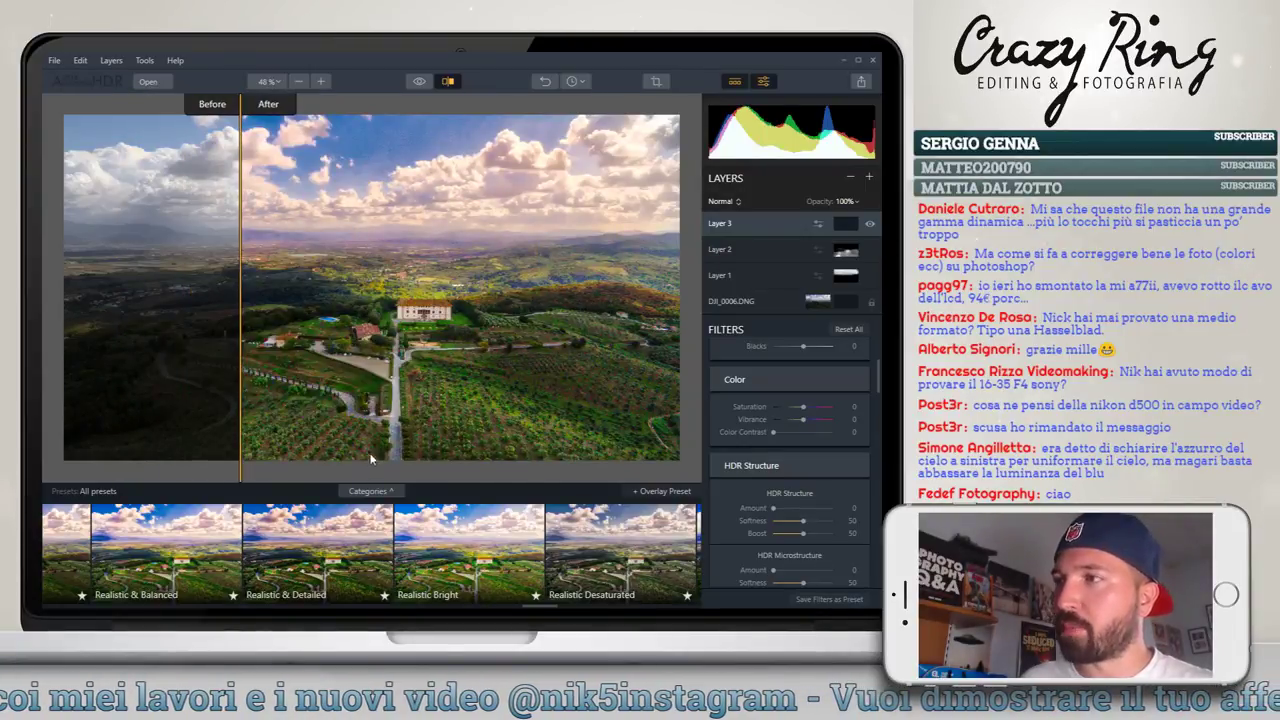
mouse_move(240, 357)
left_mouse_down()
mouse_move(562, 357)
mouse_move(229, 345)
mouse_move(563, 340)
mouse_move(224, 335)
mouse_move(386, 337)
mouse_move(268, 339)
left_mouse_up()
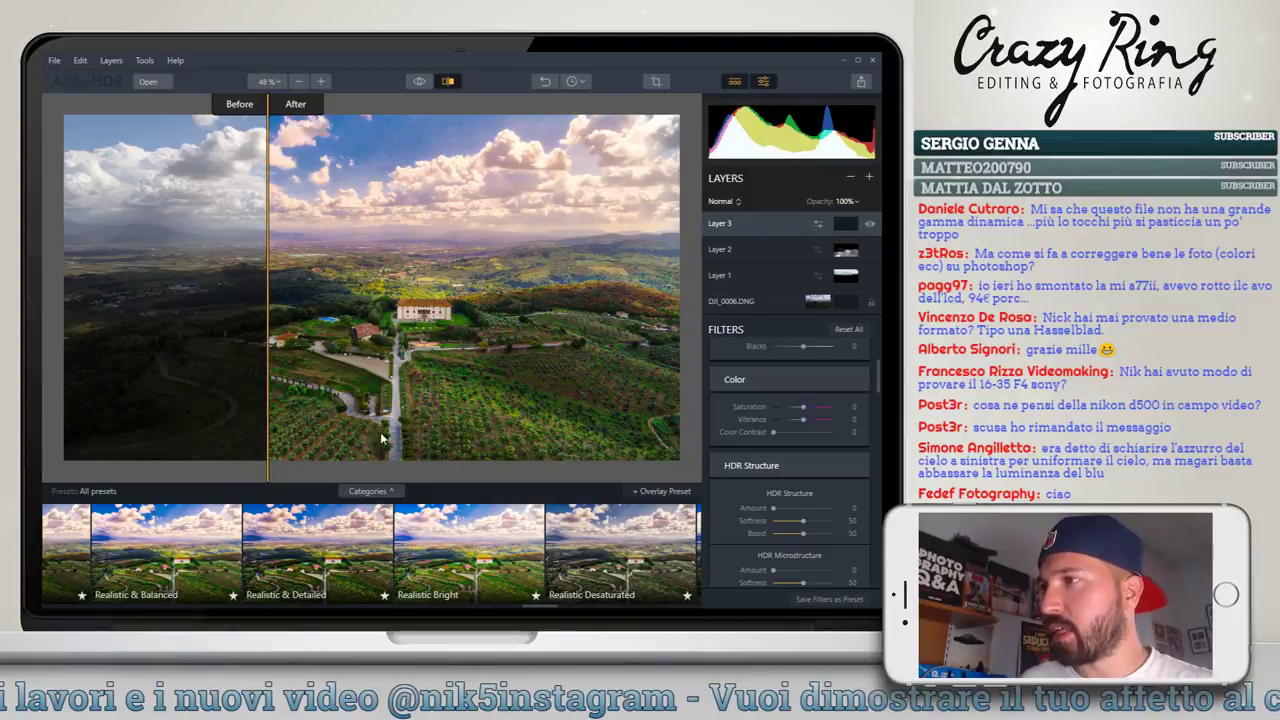
Scroll through the Filters panel down to the HSL filter
scroll(724, 404, "down", 1)
scroll(724, 404, "down", 1)
scroll(724, 404, "down", 1)
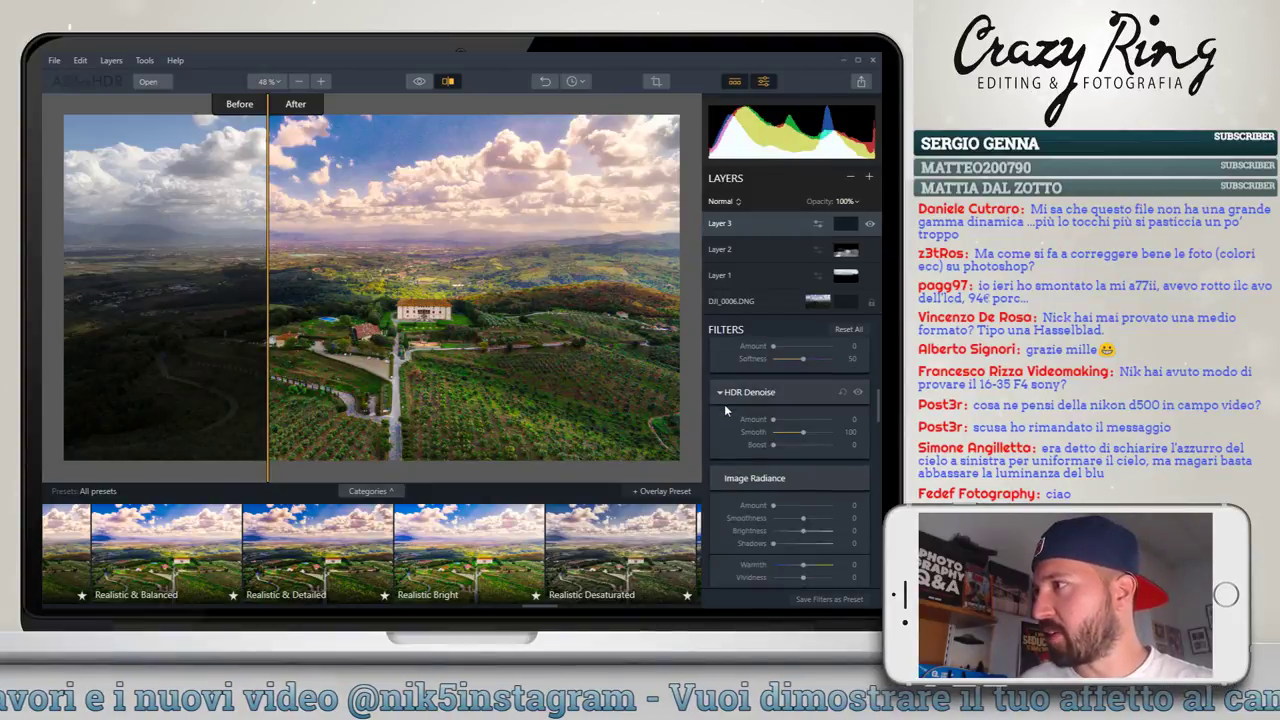
scroll(724, 404, "down", 1)
scroll(725, 408, "down", 1)
scroll(725, 408, "down", 1)
scroll(725, 408, "down", 2)
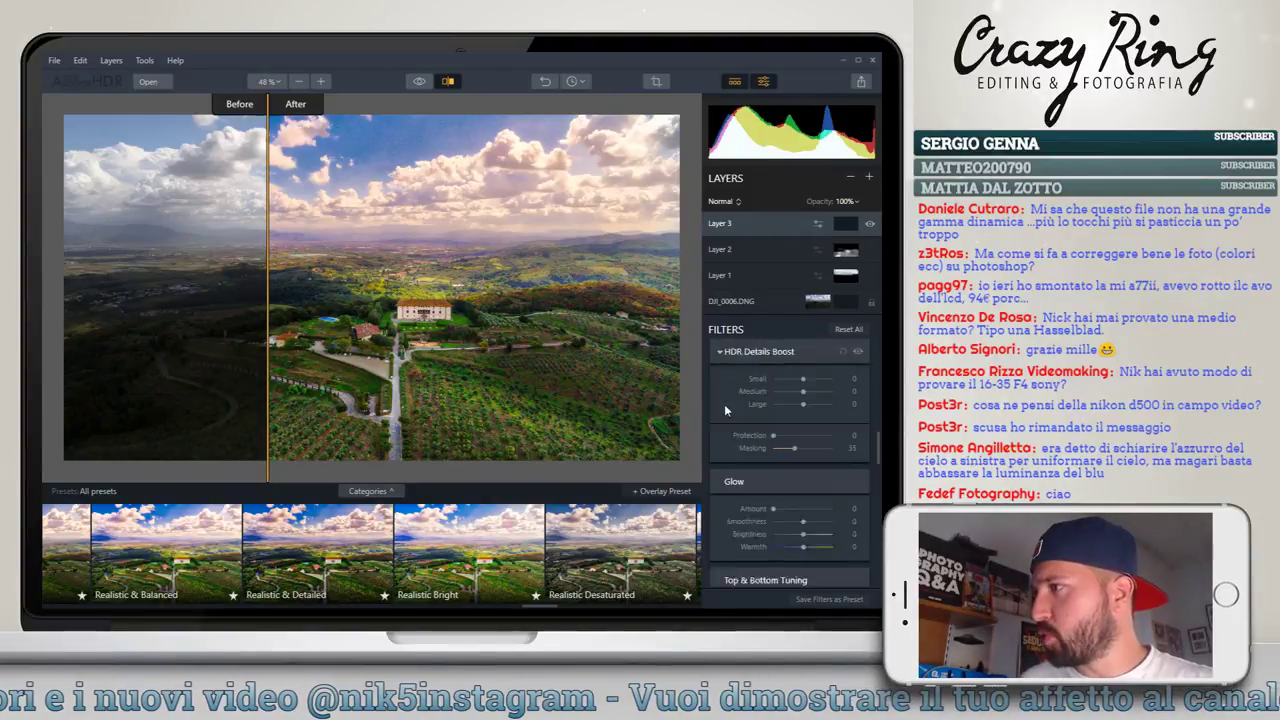
scroll(725, 408, "down", 2)
scroll(725, 413, "down", 2)
scroll(725, 413, "up", 2)
scroll(725, 413, "up", 2)
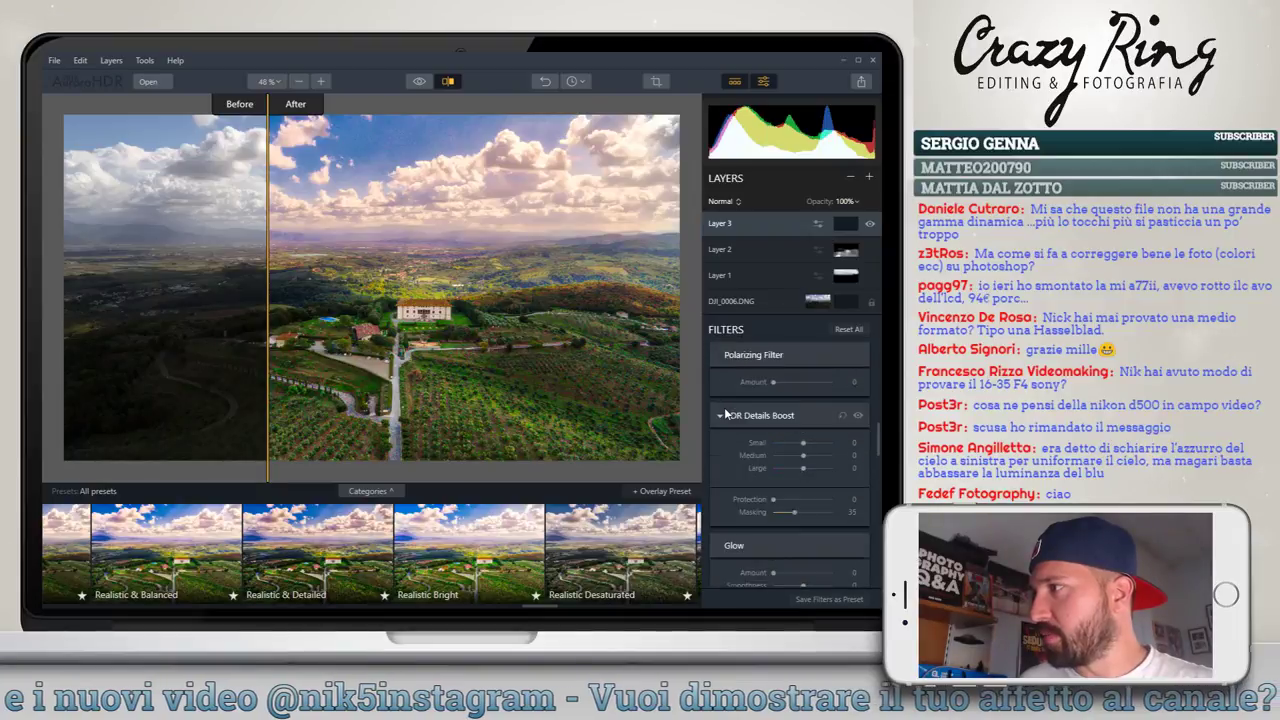
scroll(725, 413, "up", 2)
scroll(724, 407, "up", 1)
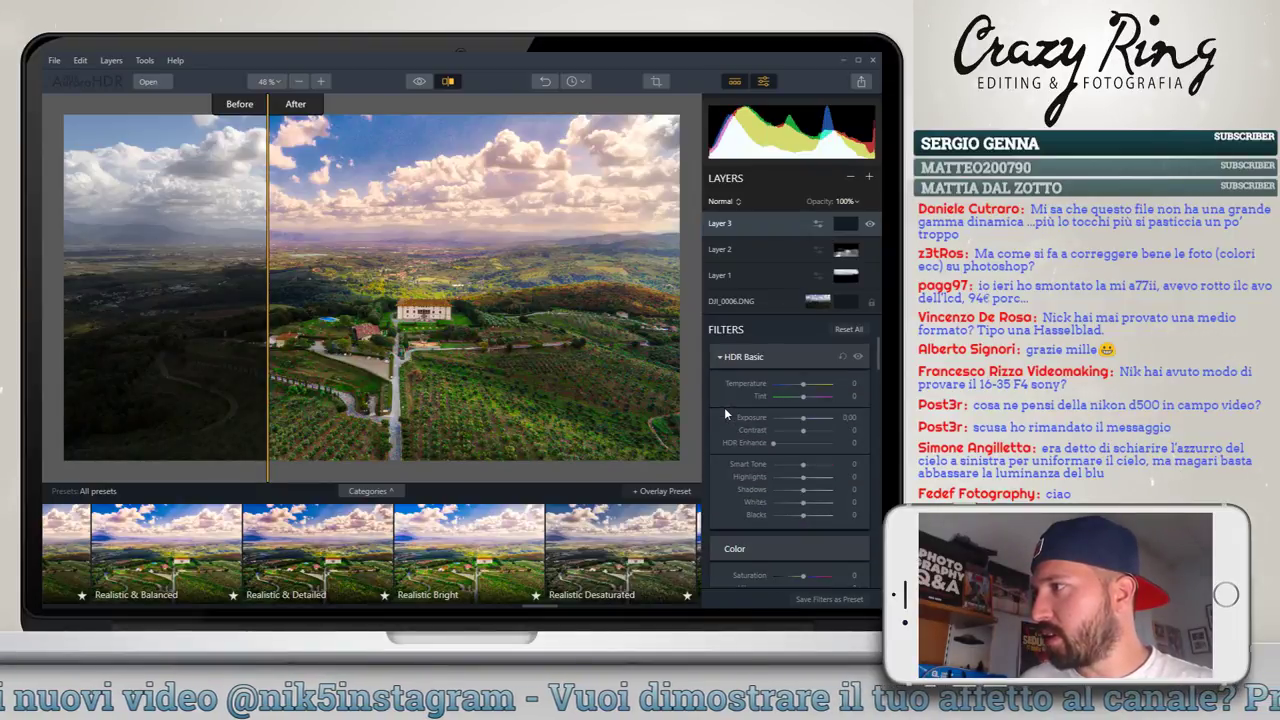
scroll(724, 407, "up", 1)
scroll(726, 417, "down", 1)
scroll(726, 415, "down", 1)
scroll(730, 405, "down", 2)
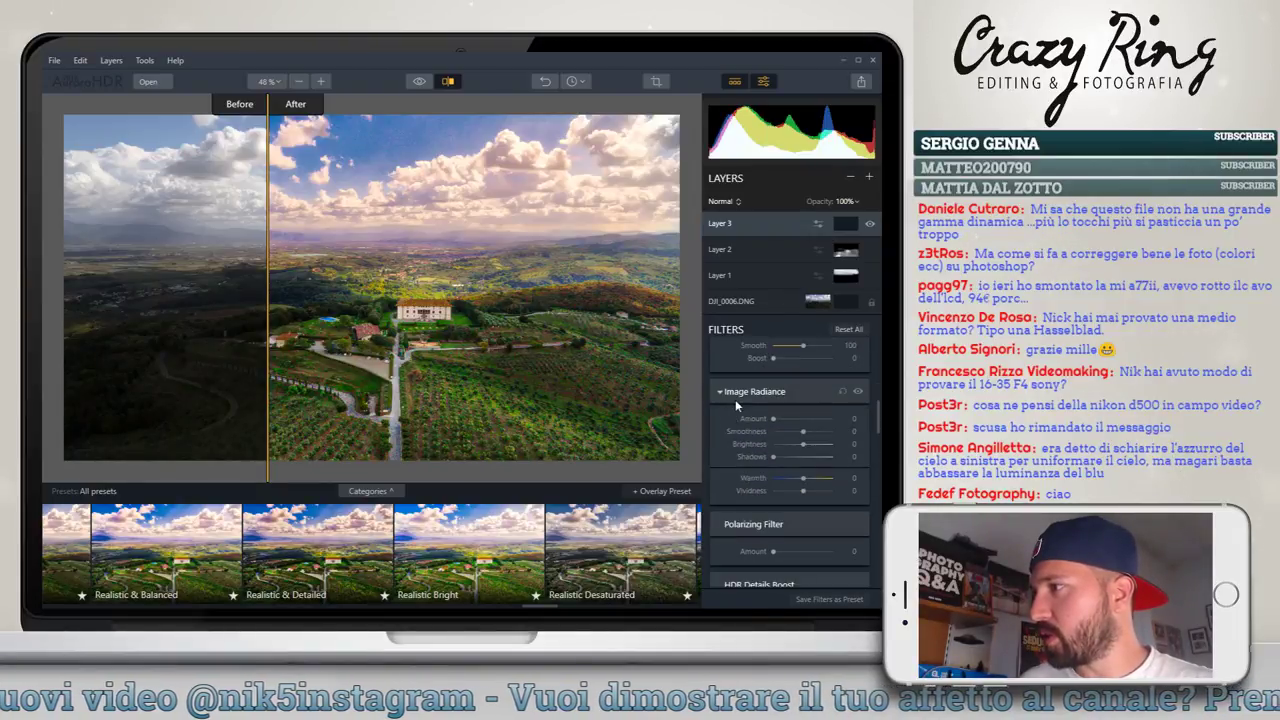
scroll(735, 399, "down", 1)
scroll(728, 400, "down", 2)
scroll(728, 405, "down", 2)
scroll(725, 408, "down", 1)
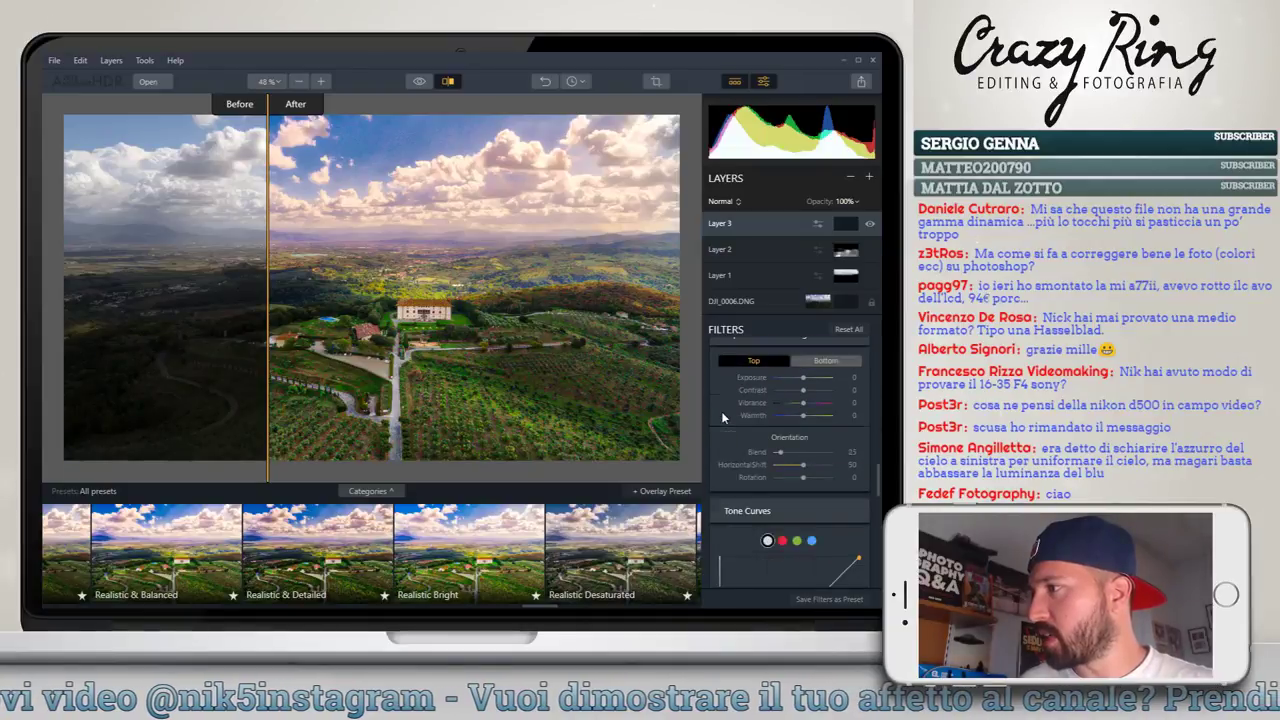
scroll(722, 415, "down", 2)
scroll(722, 418, "down", 3)
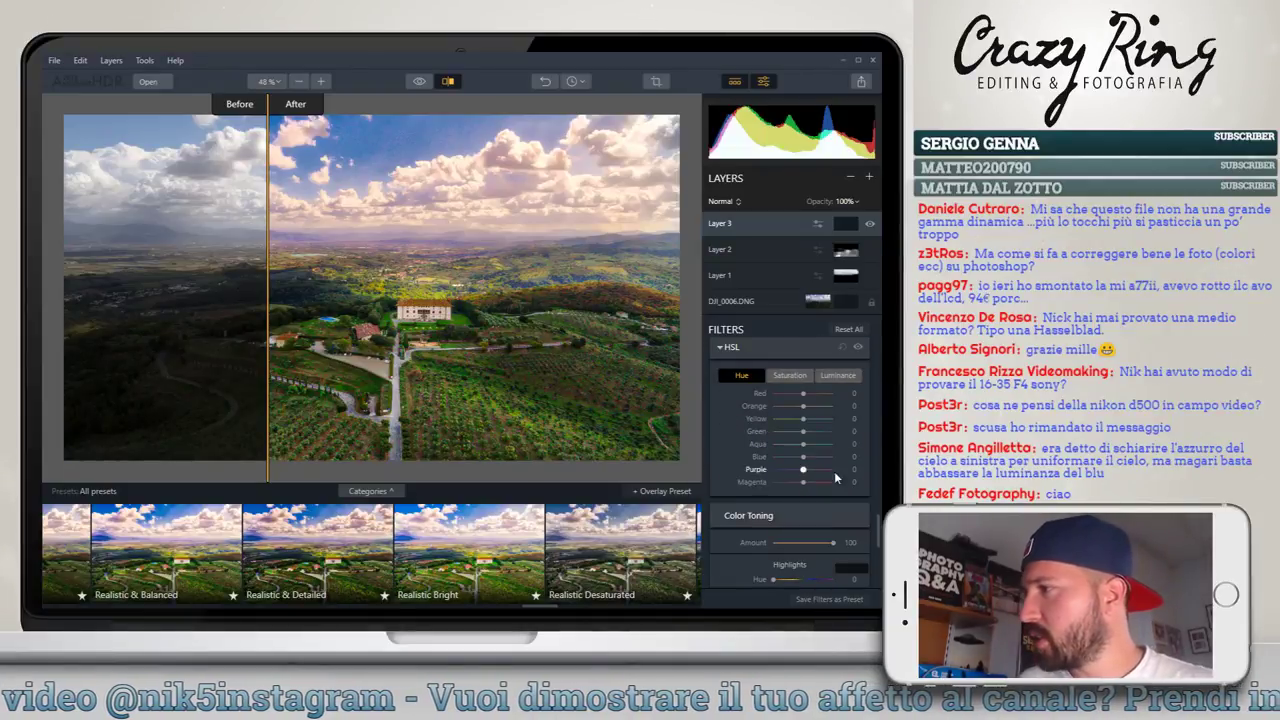
Set HSL Magenta hue and saturation to -100, toggling the filter and moving the split to compare
left_click_drag(804, 484, 773, 482)
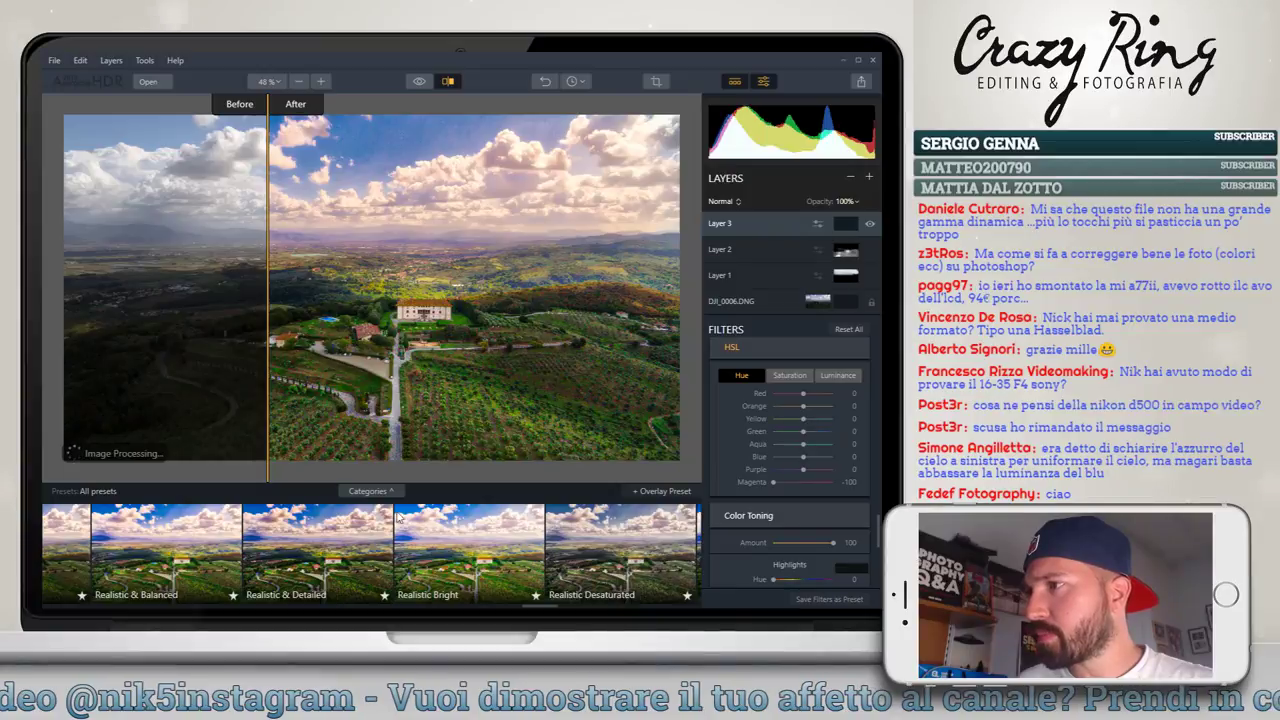
left_click(798, 376)
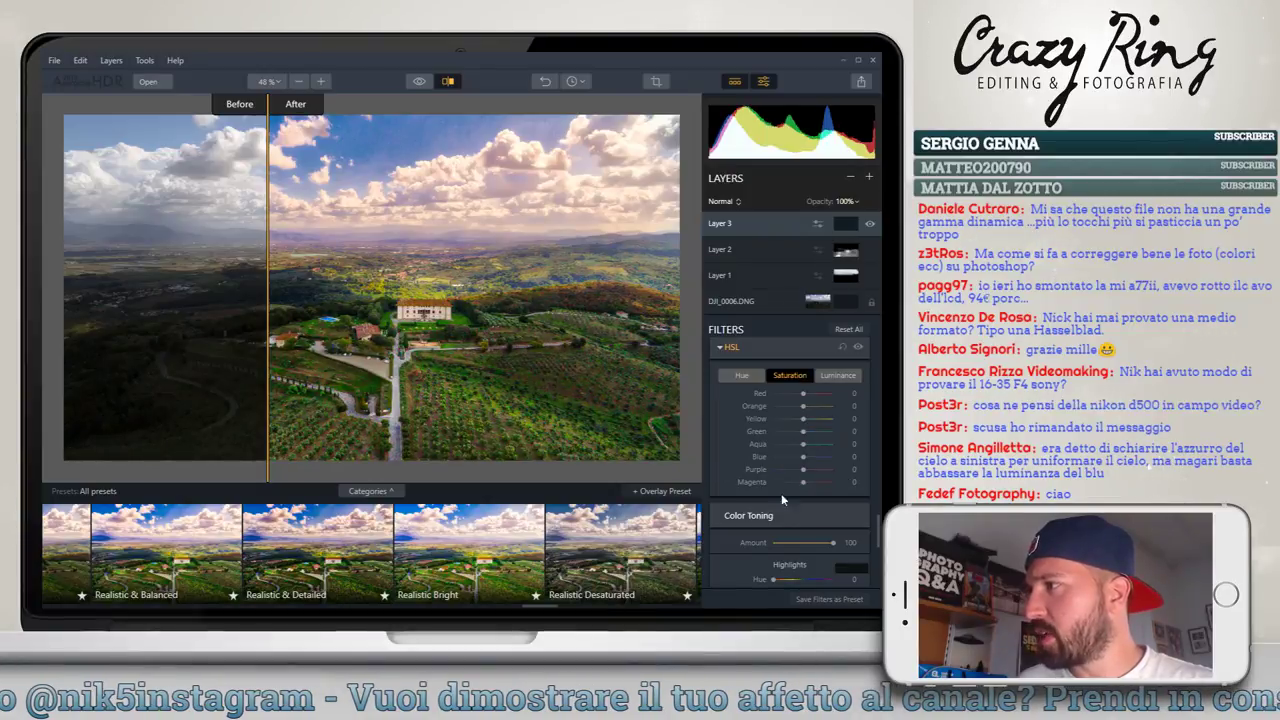
left_click_drag(803, 483, 741, 487)
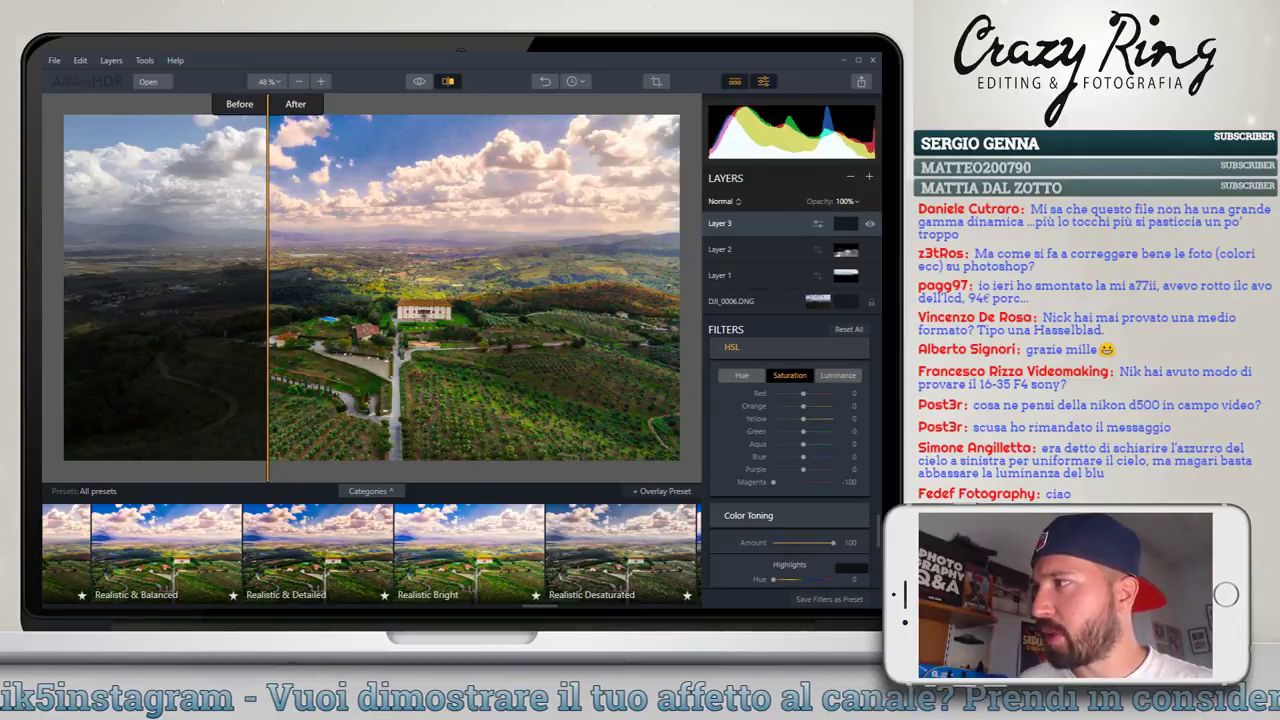
left_click(859, 350)
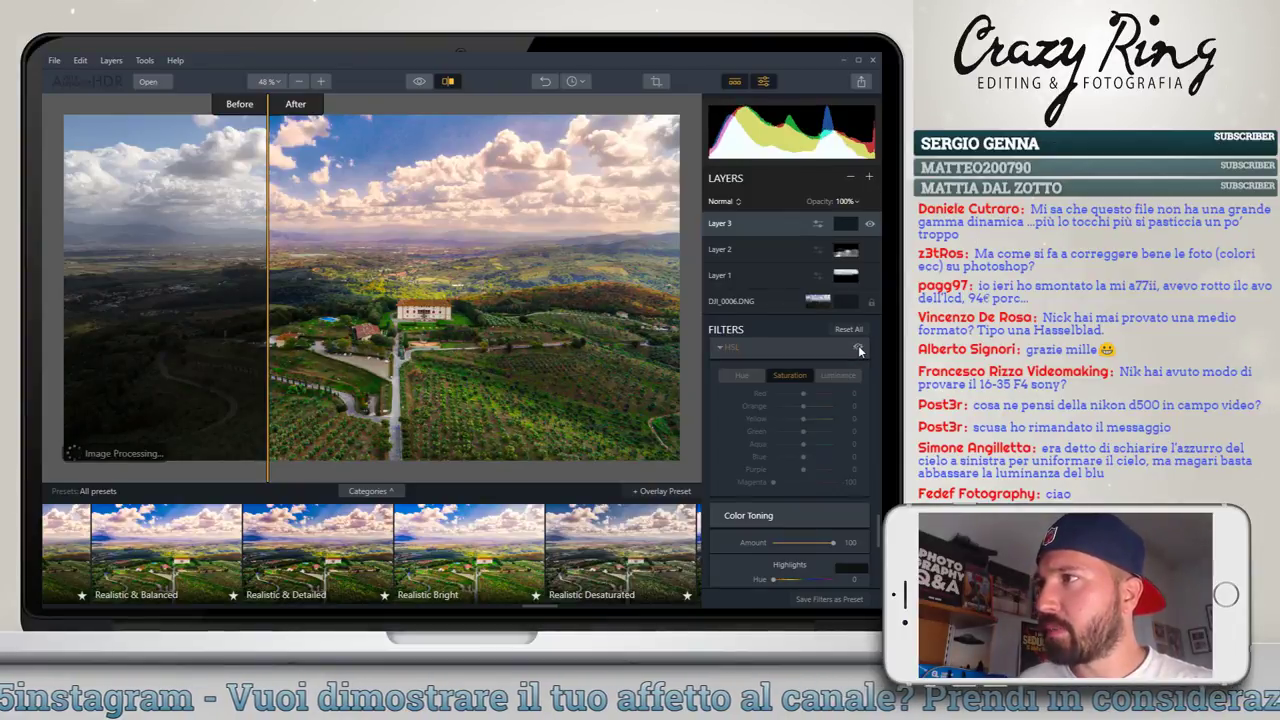
left_click(859, 350)
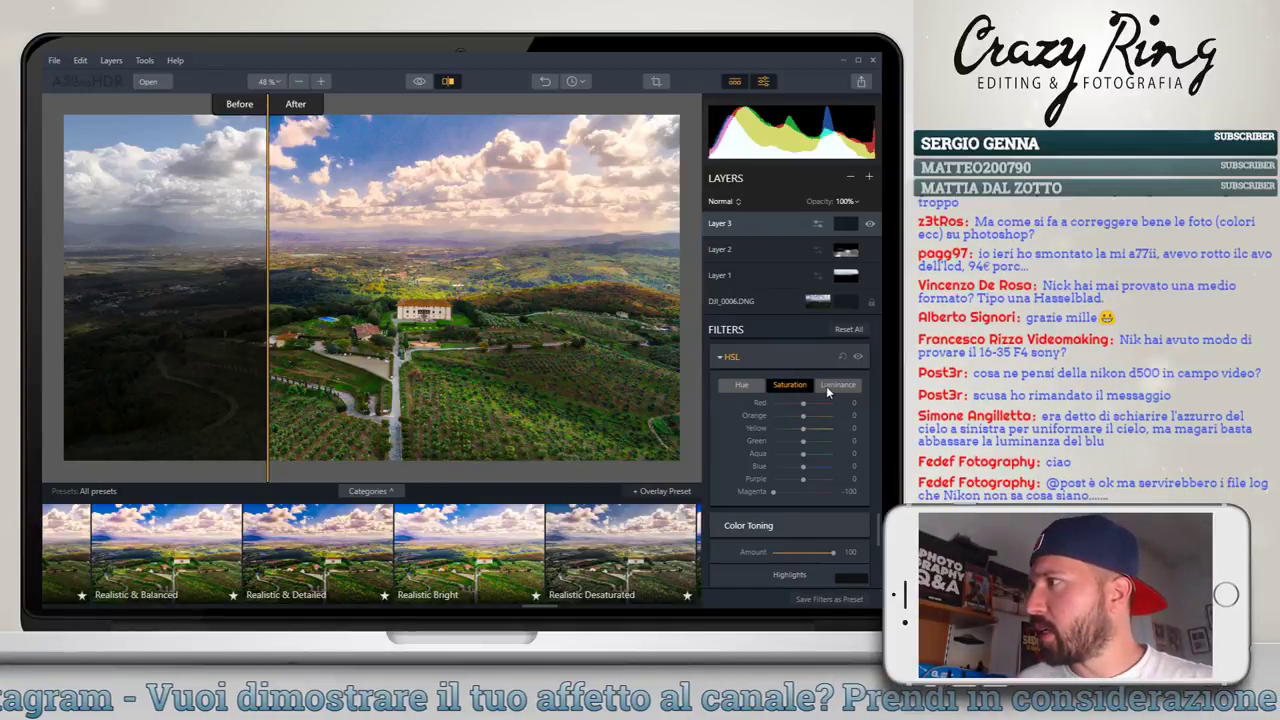
mouse_move(262, 288)
left_mouse_down()
mouse_move(121, 288)
mouse_move(380, 288)
left_mouse_up()
Turn off the before/after view and fill Layer 3's mask white, with an erase brush ready
left_click(448, 81)
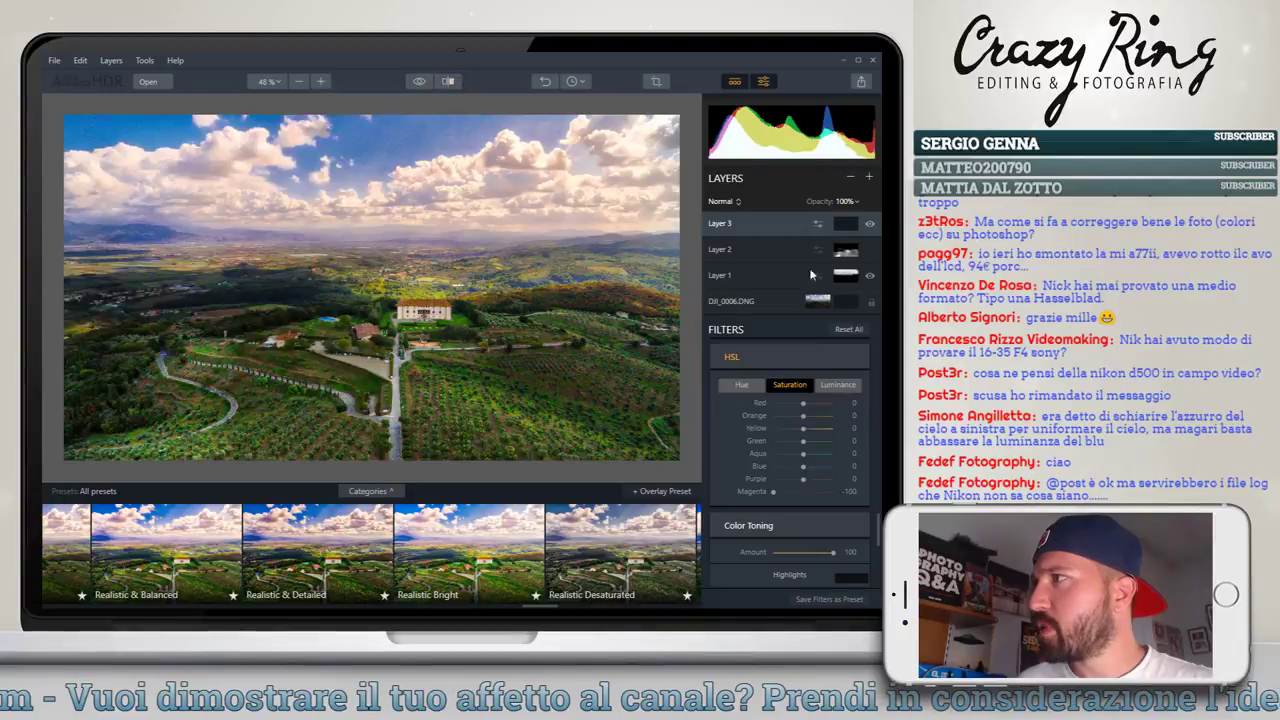
key("b")
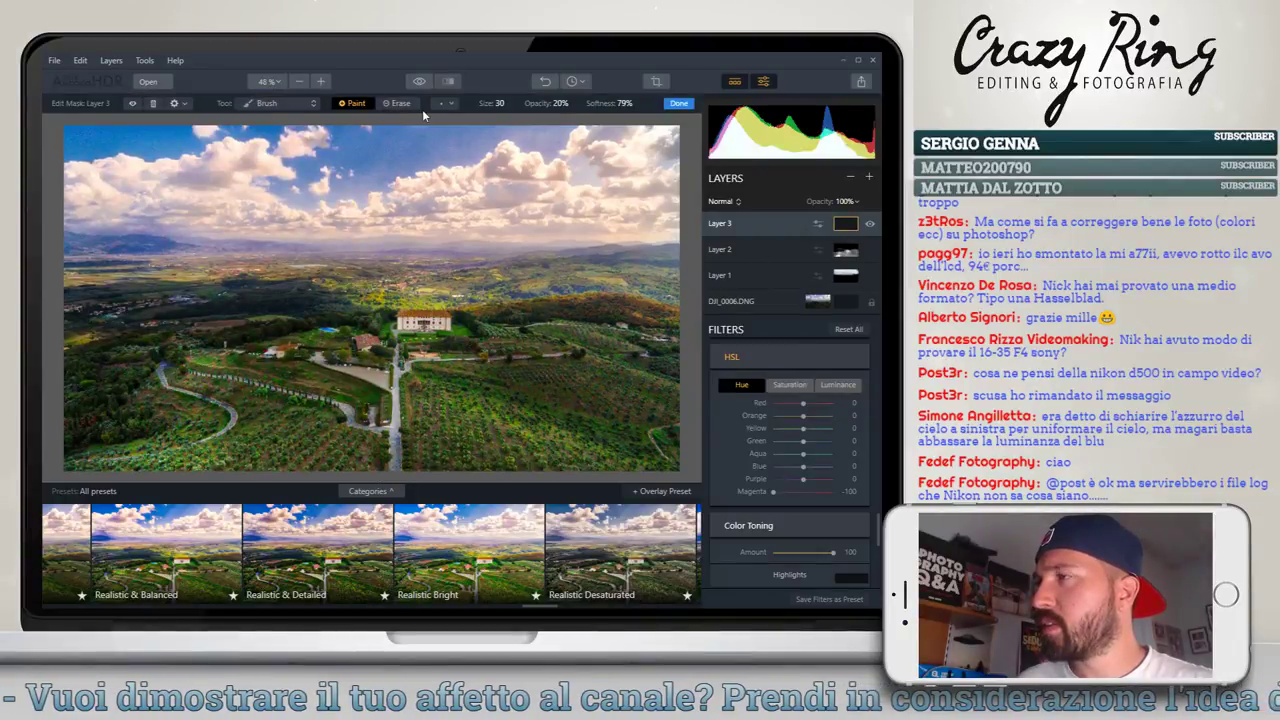
left_click(398, 104)
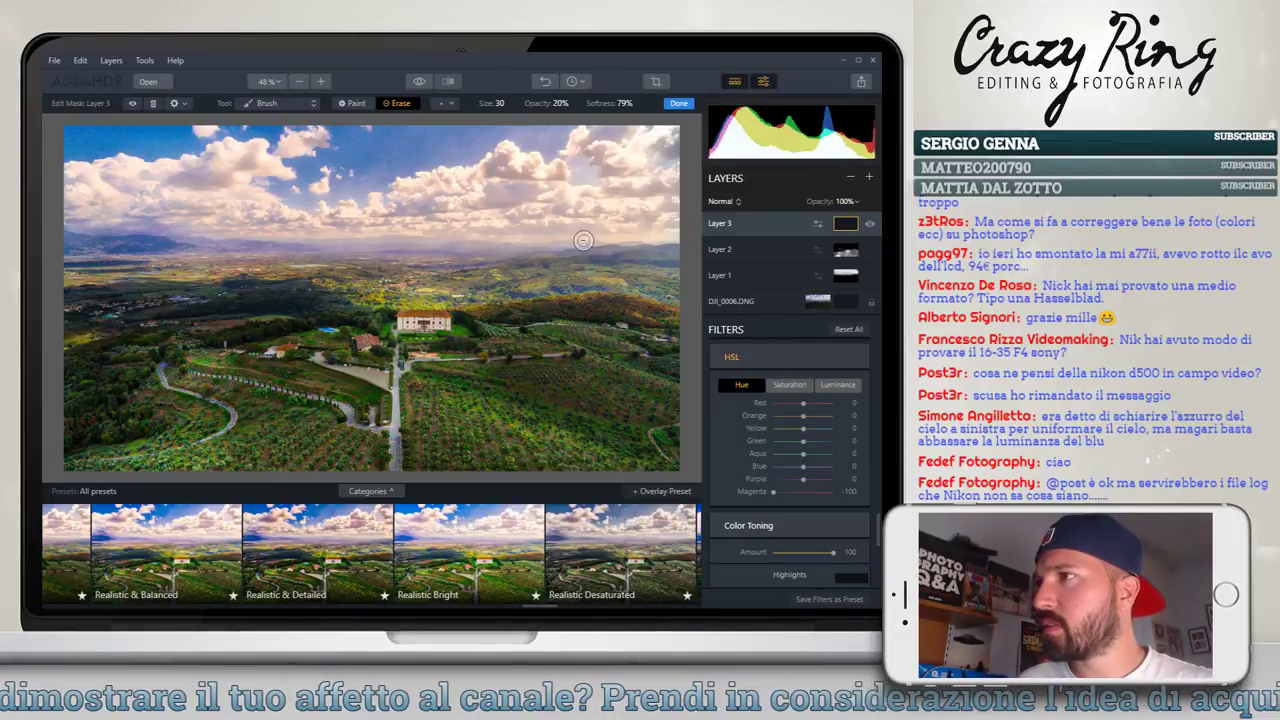
key("ctrl+i")
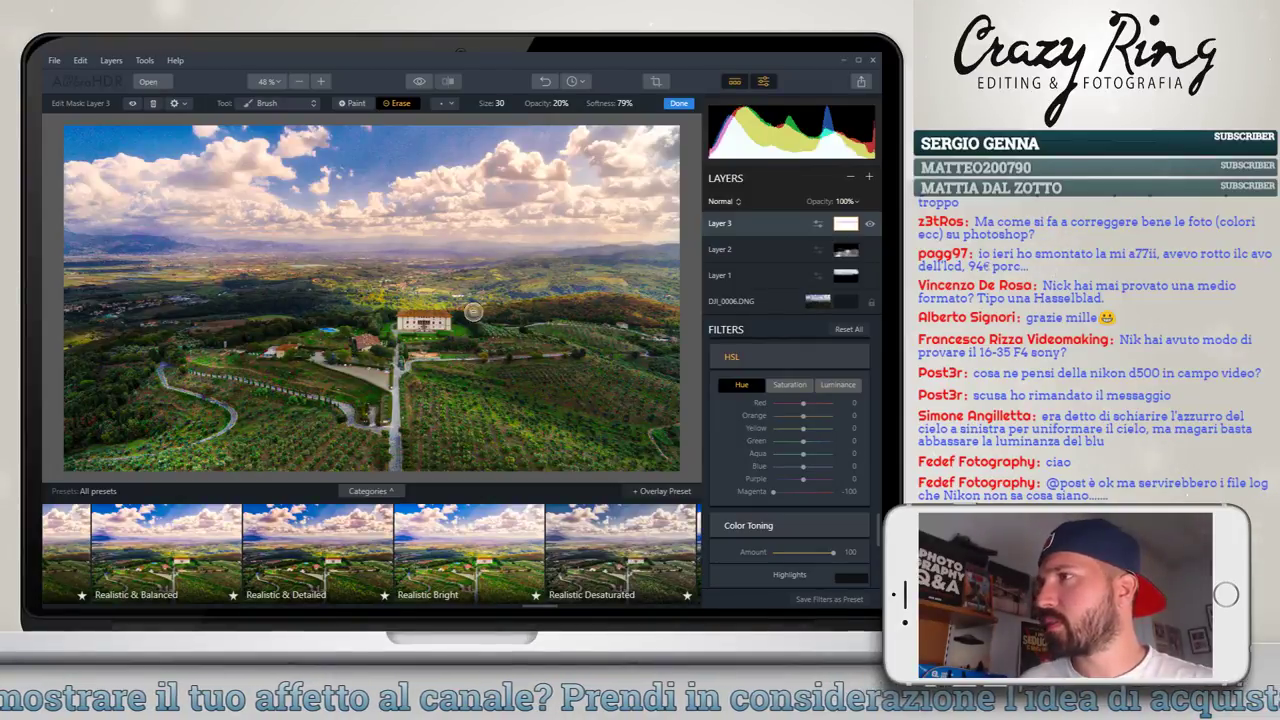
scroll(490, 250, "up", 3)
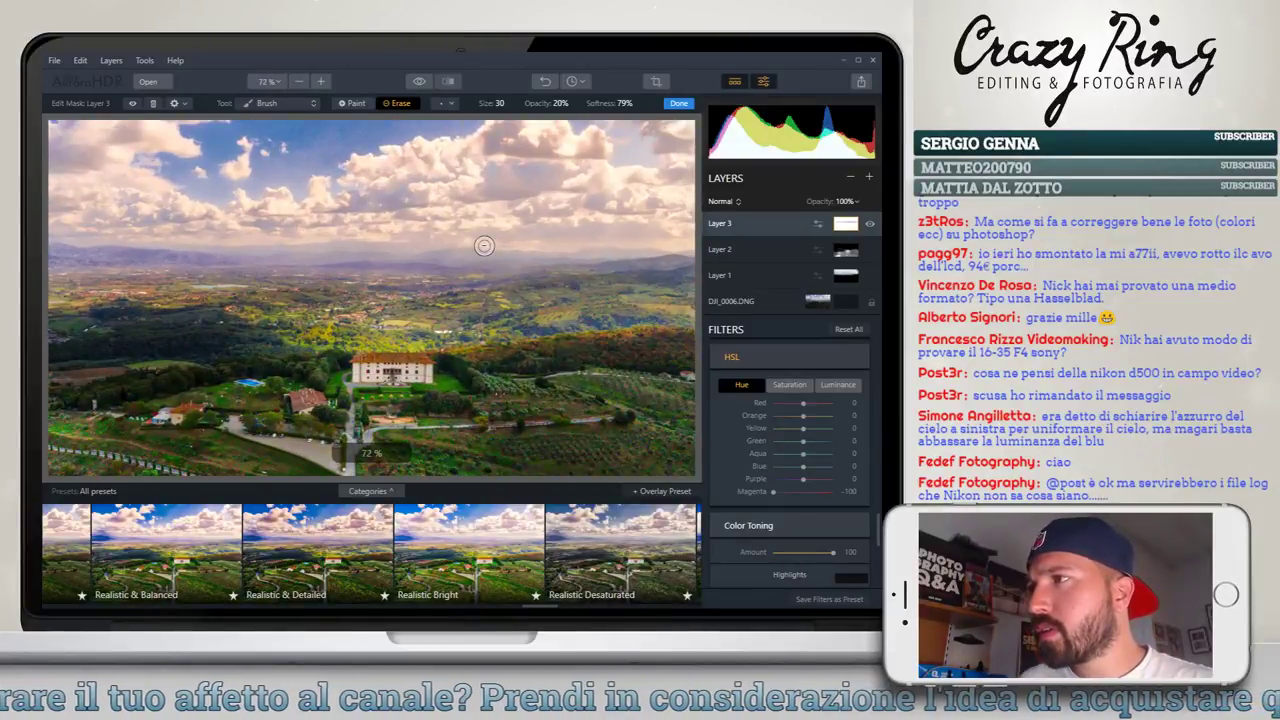
scroll(420, 245, "down", 3)
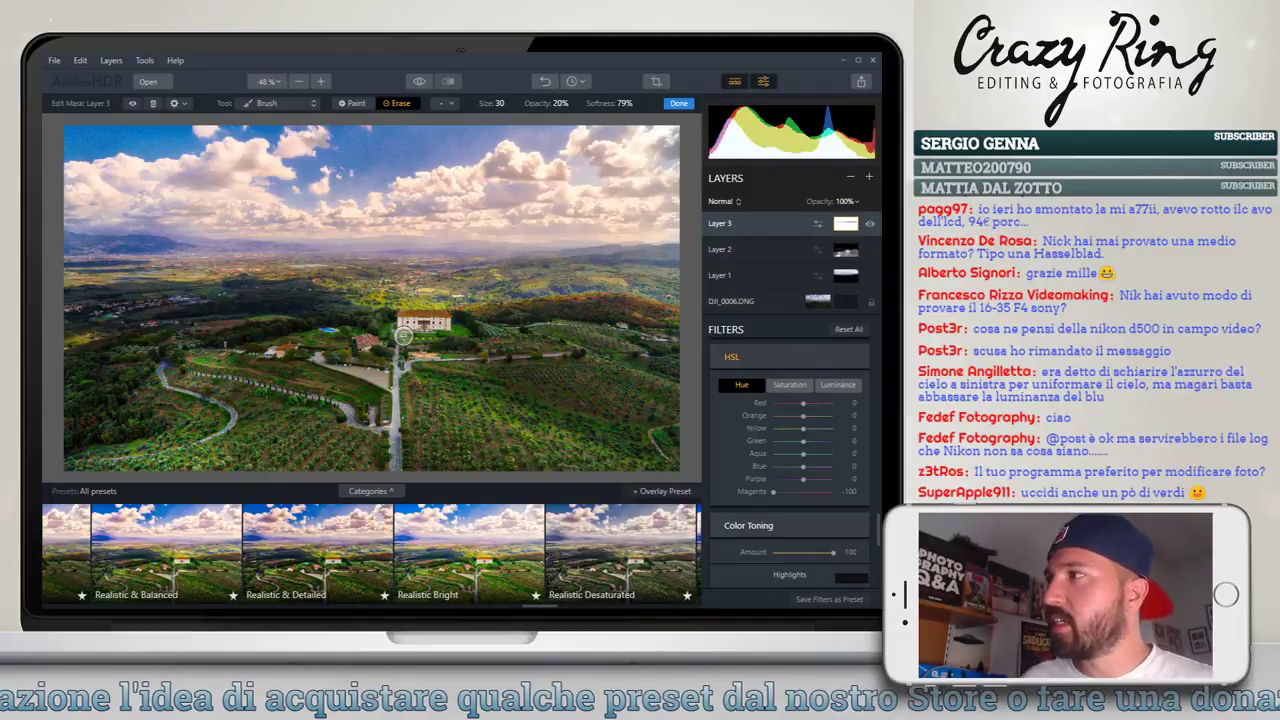
Close mask editing and raise the HSL Blue luminance to 33
left_click(680, 104)
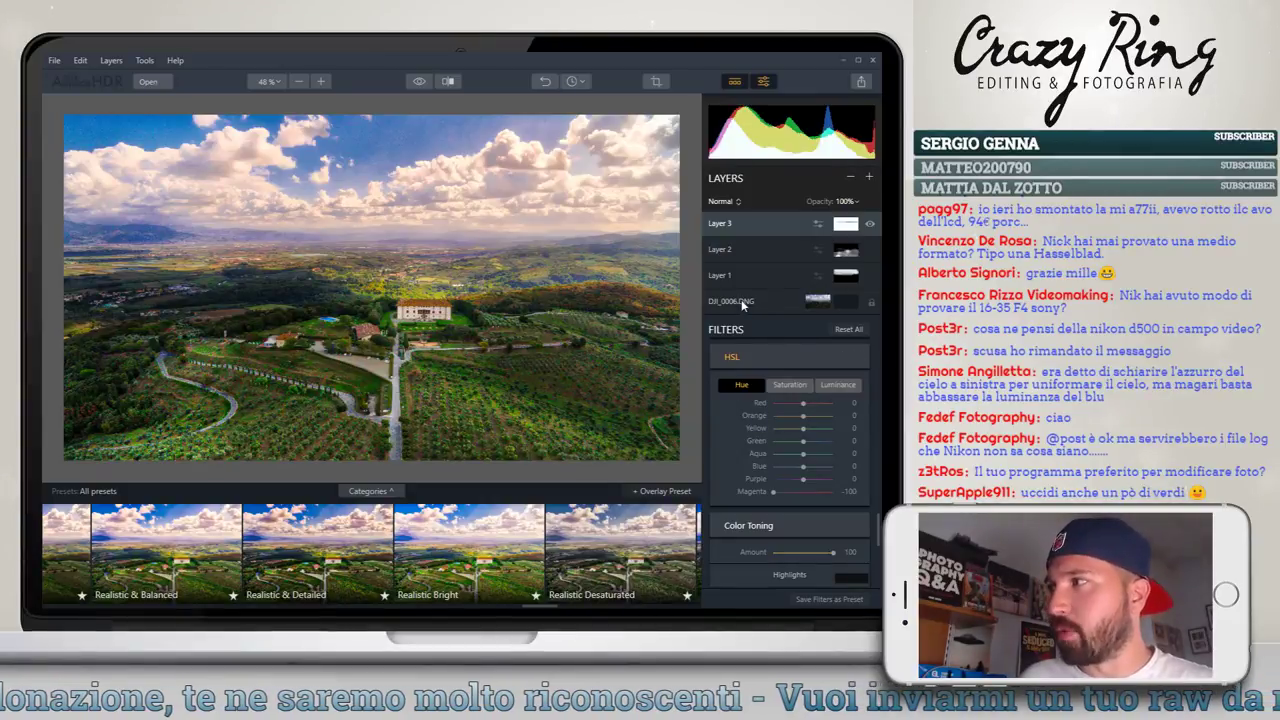
left_click(838, 384)
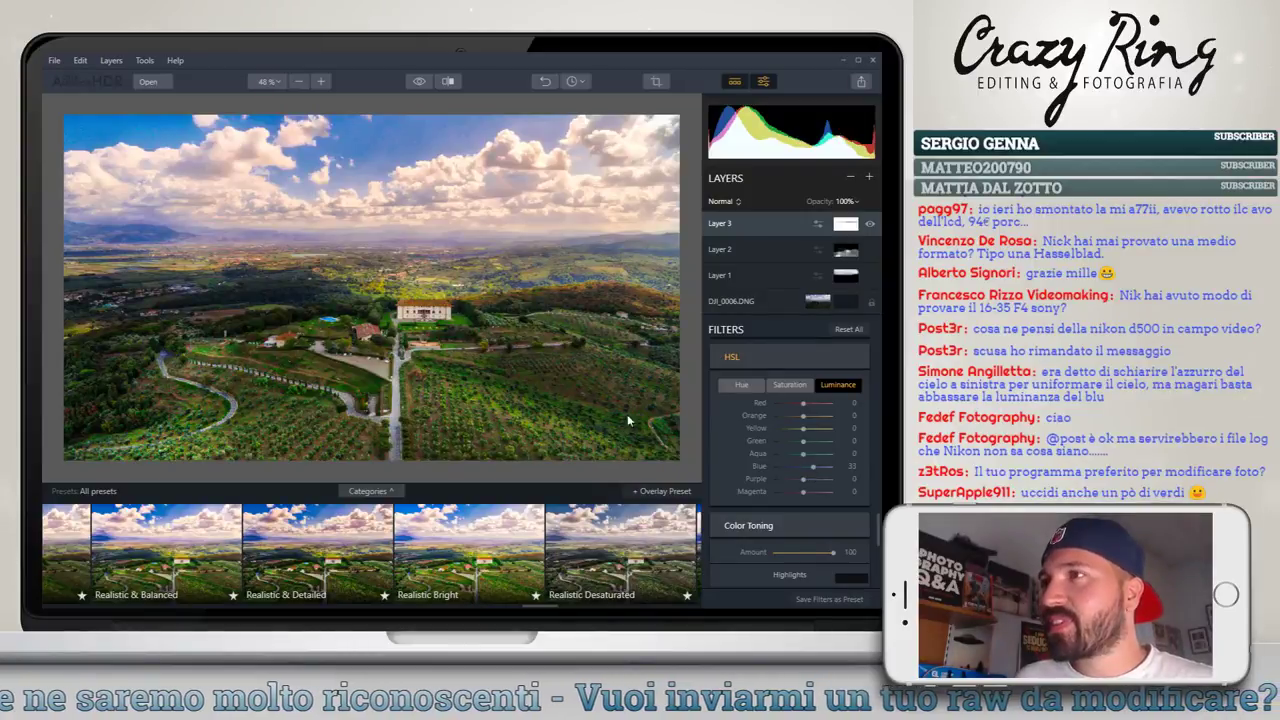
Return HSL to its Hue view and scroll the Filters panel down to Dodge and Burn
left_click(792, 388)
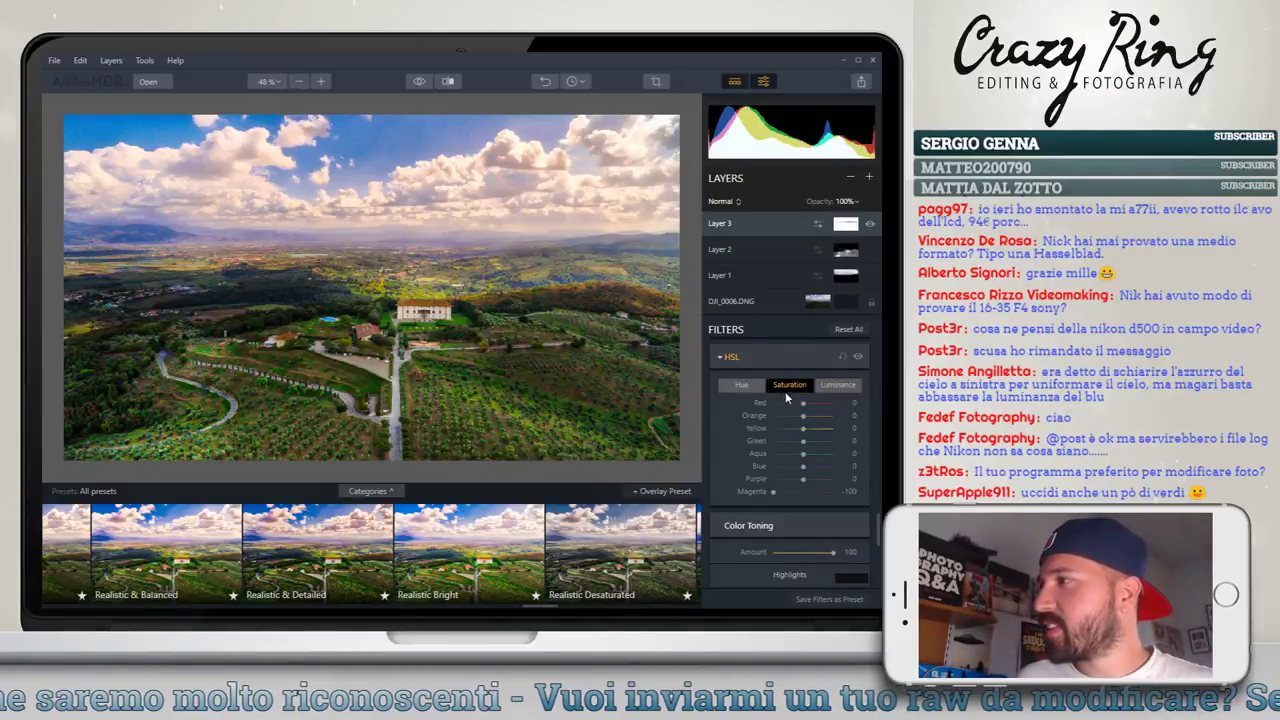
left_click(756, 386)
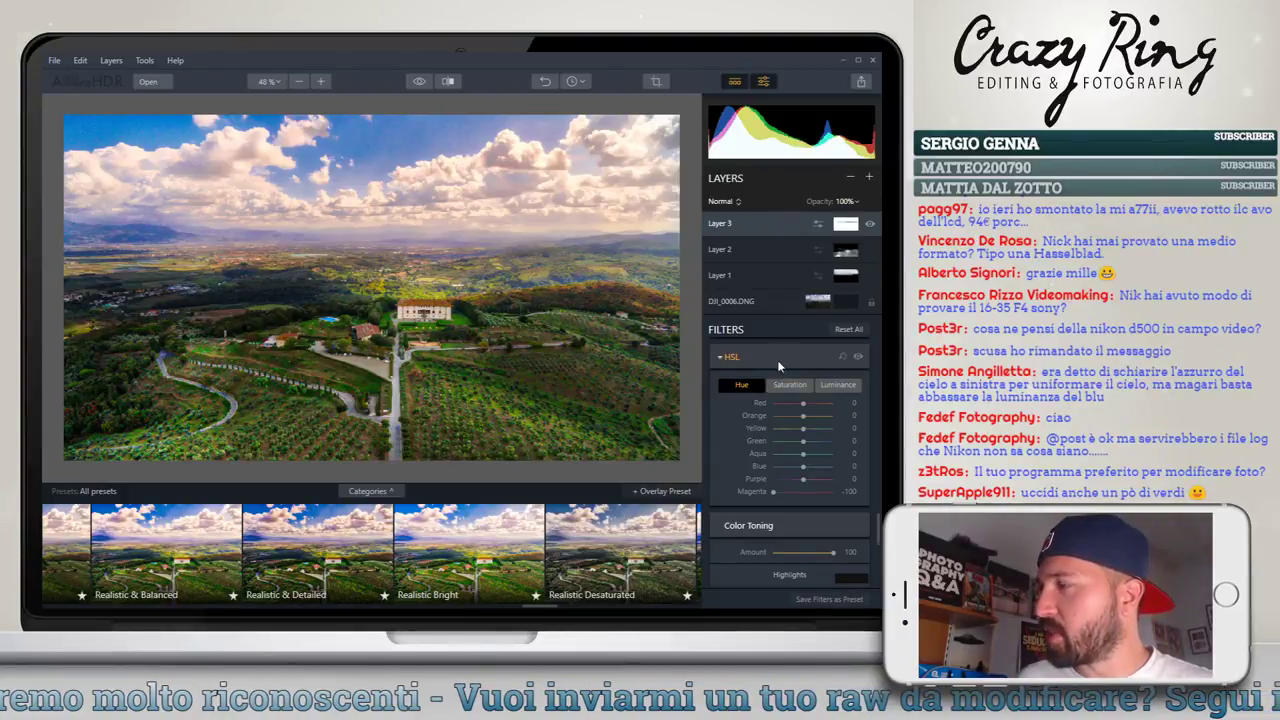
scroll(779, 367, "up", 3)
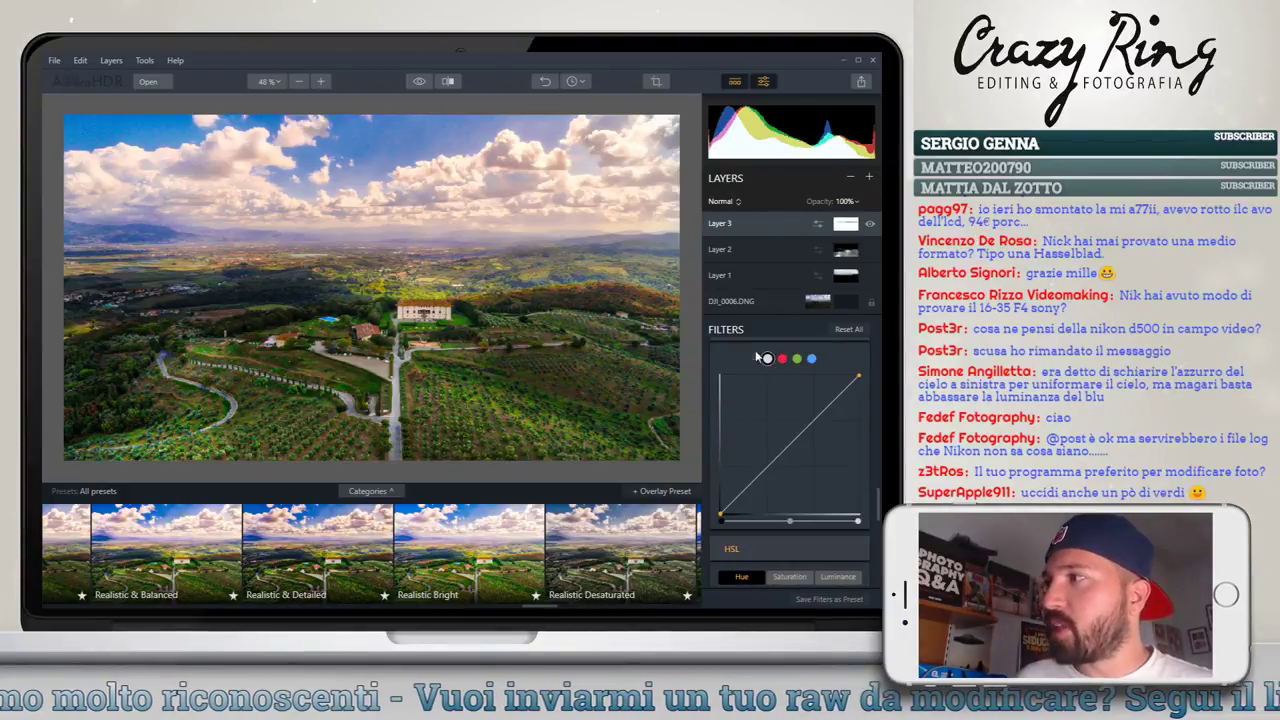
scroll(757, 357, "up", 3)
scroll(757, 357, "up", 2)
scroll(757, 357, "up", 2)
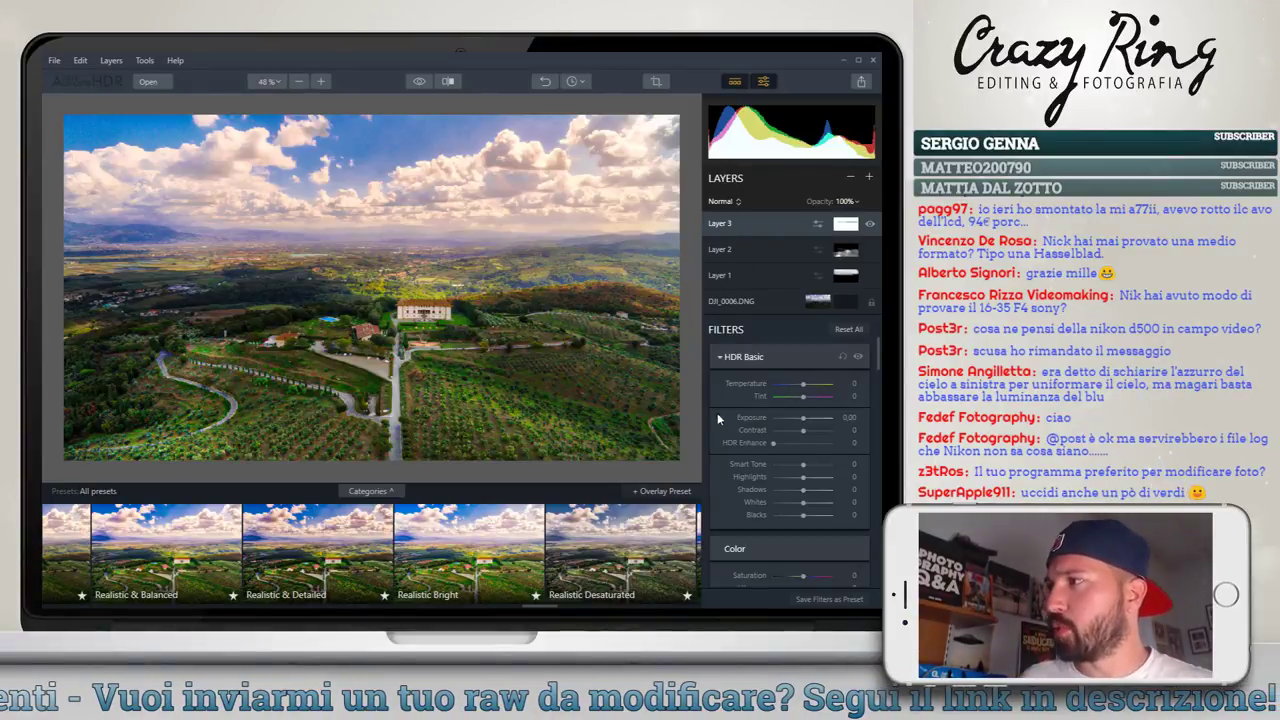
scroll(712, 436, "down", 10)
scroll(712, 436, "down", 3)
scroll(720, 440, "down", 3)
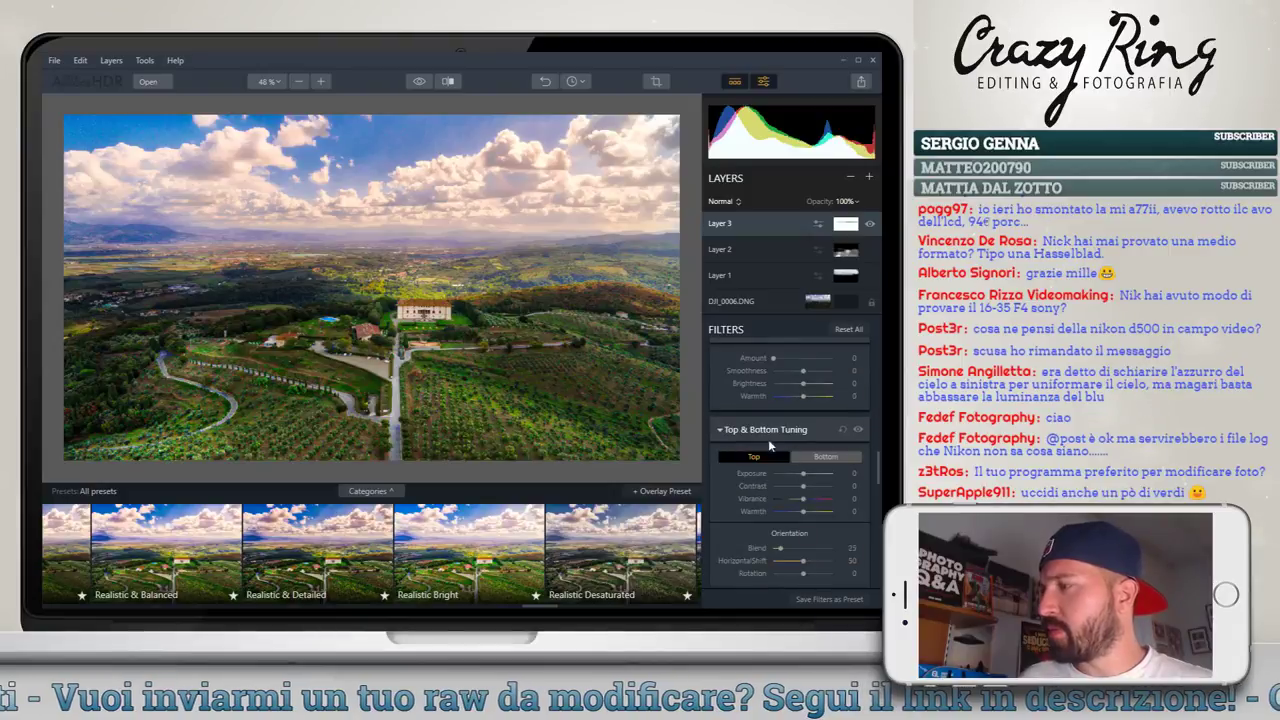
scroll(740, 458, "down", 2)
scroll(738, 462, "down", 3)
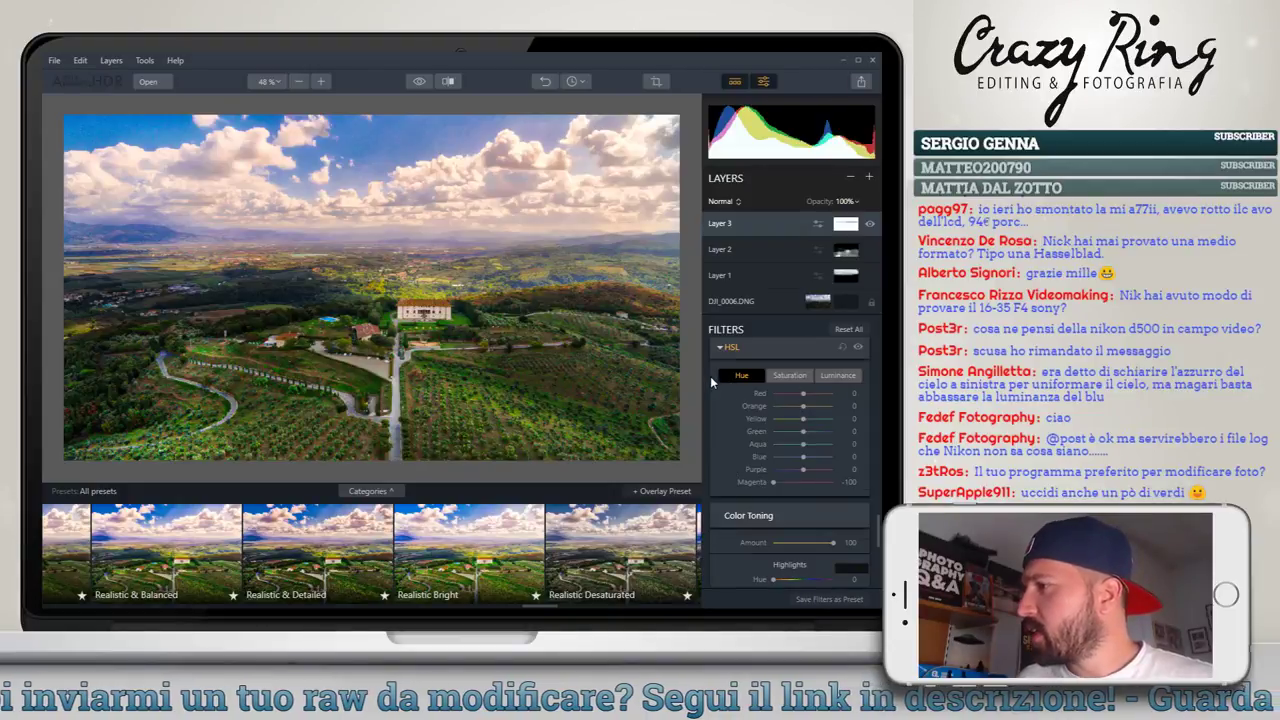
scroll(711, 376, "down", 2)
scroll(712, 376, "down", 3)
scroll(711, 410, "down", 2)
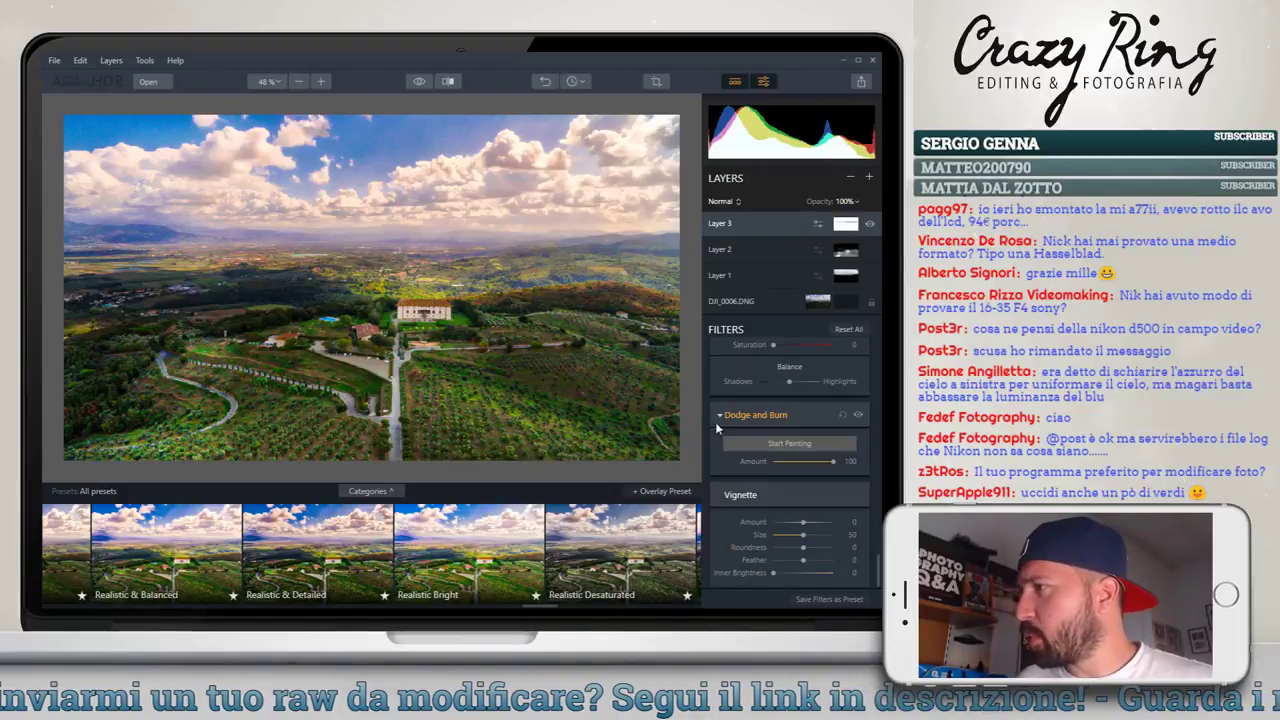
left_click(770, 446)
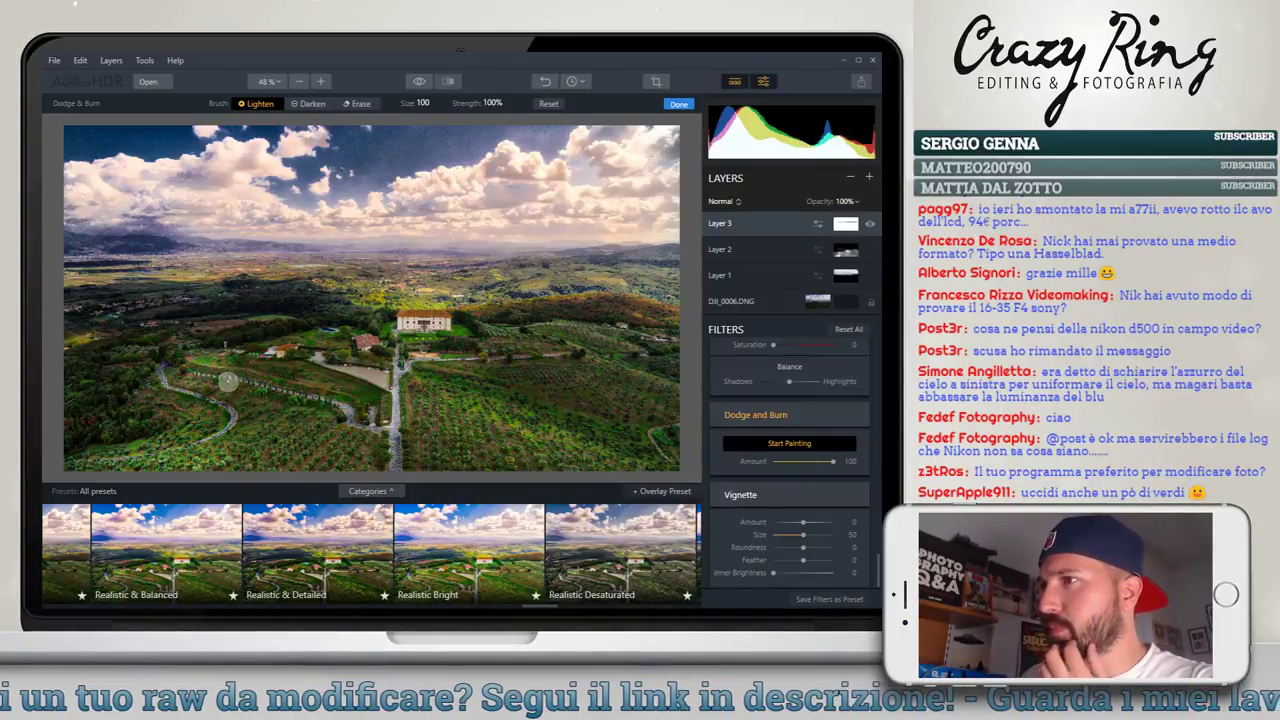
left_click_drag(229, 380, 309, 443)
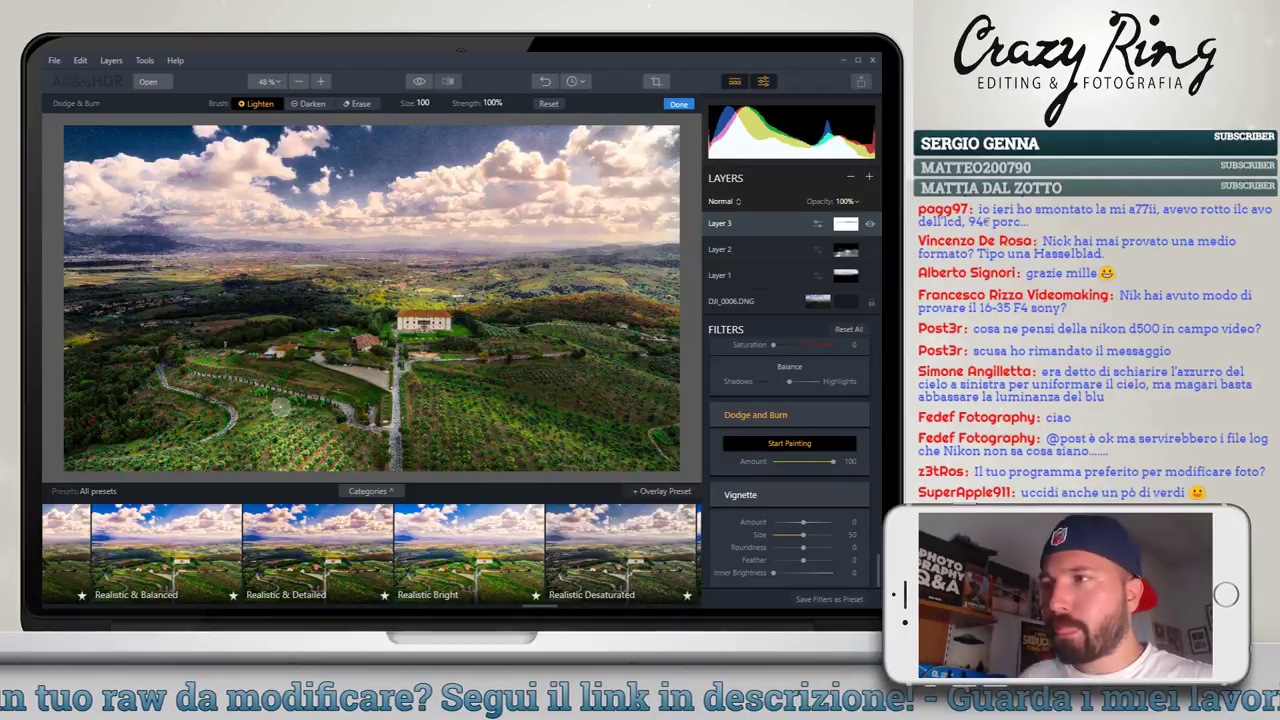
left_click(318, 104)
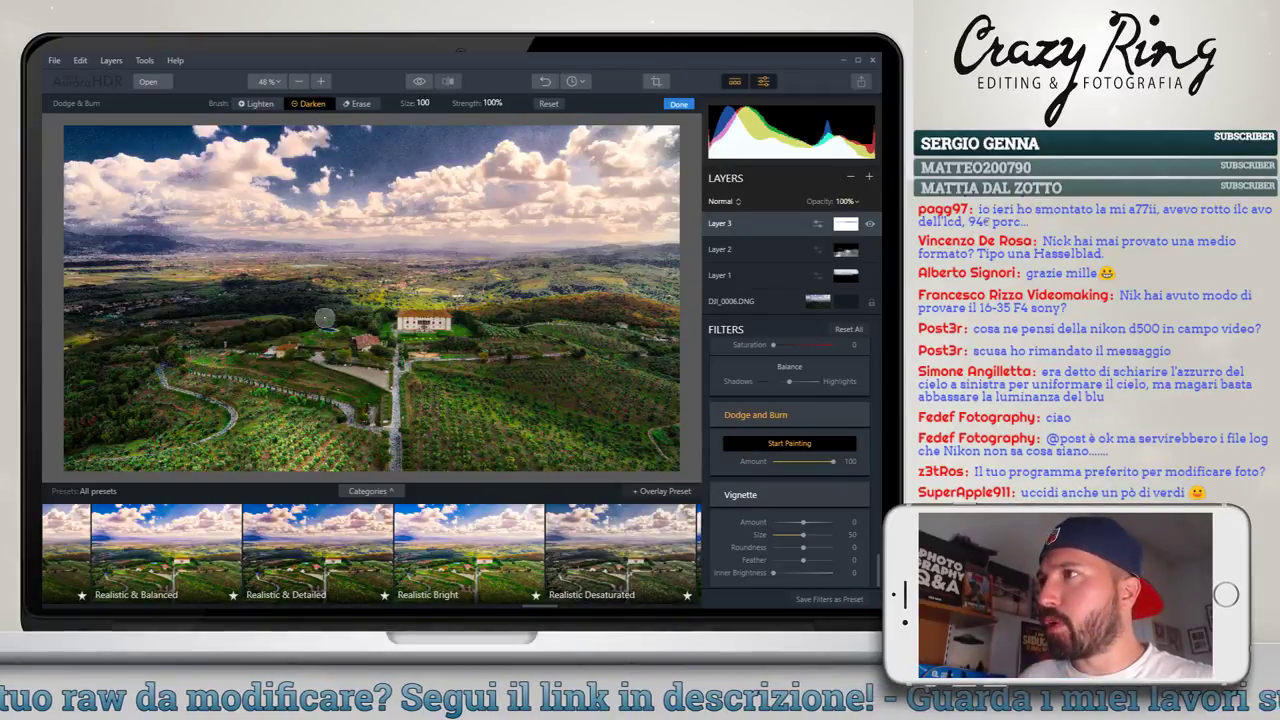
left_click(547, 81)
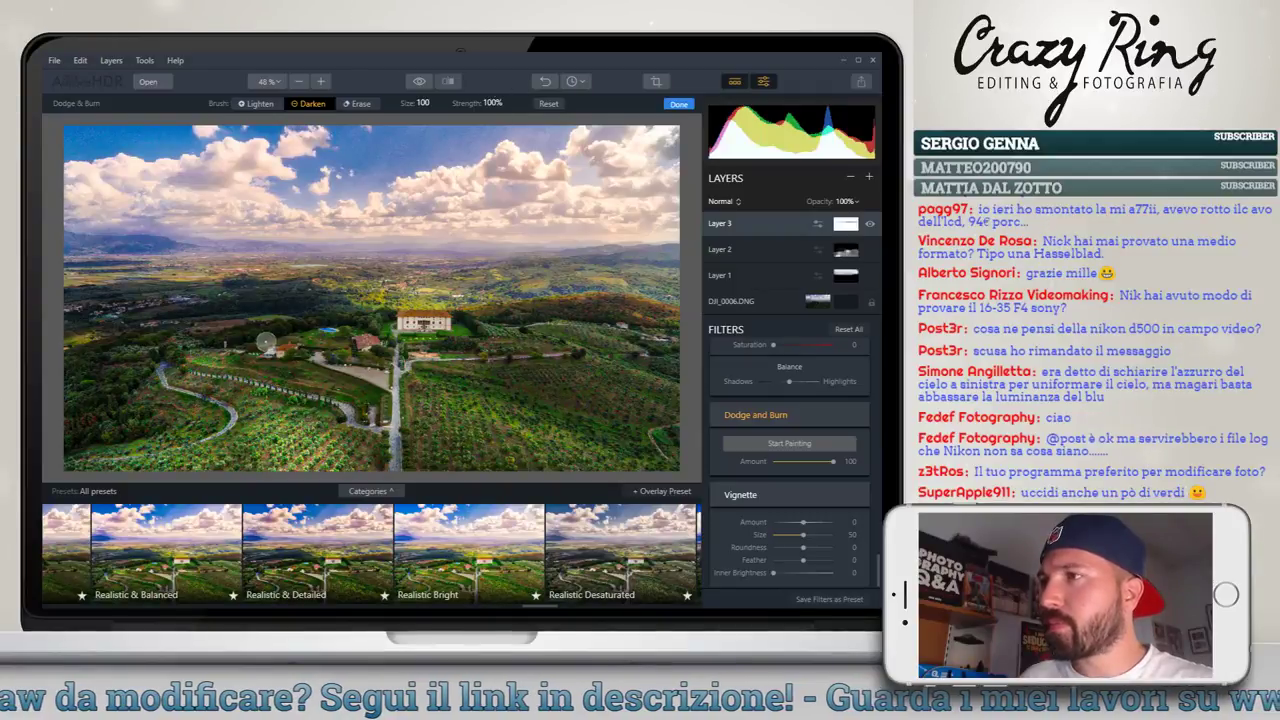
left_click(547, 104)
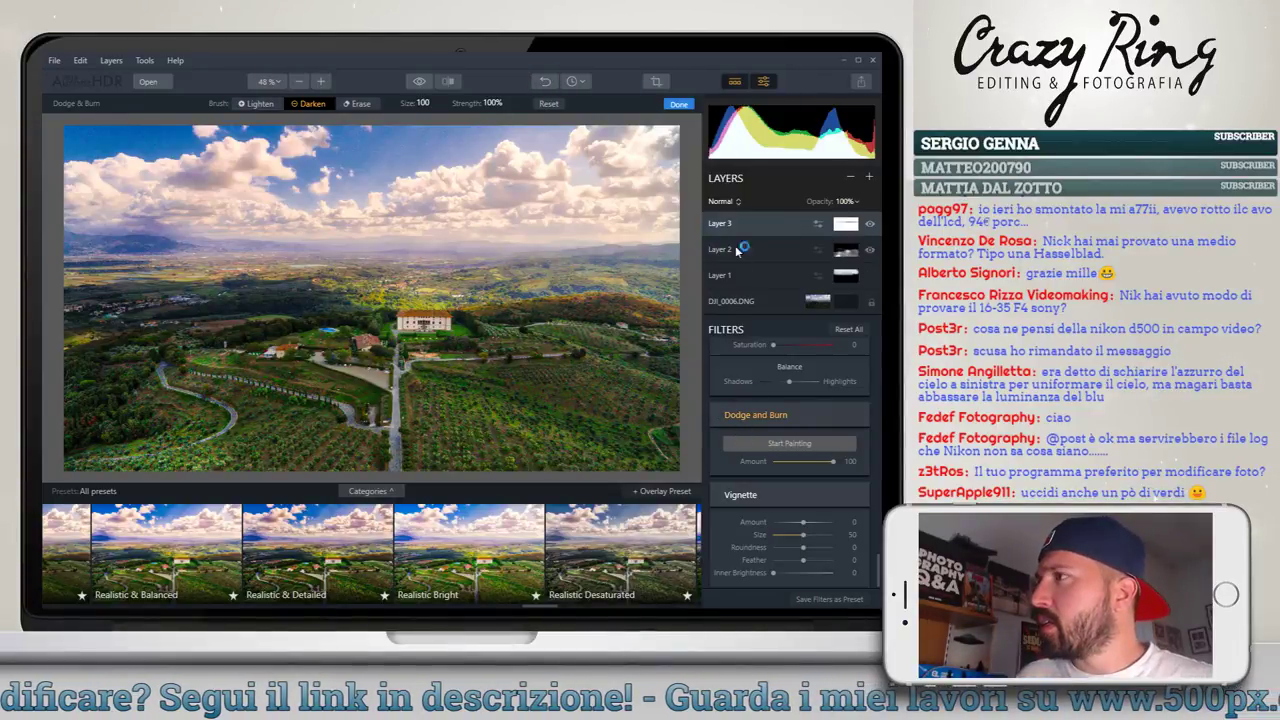
left_click(683, 106)
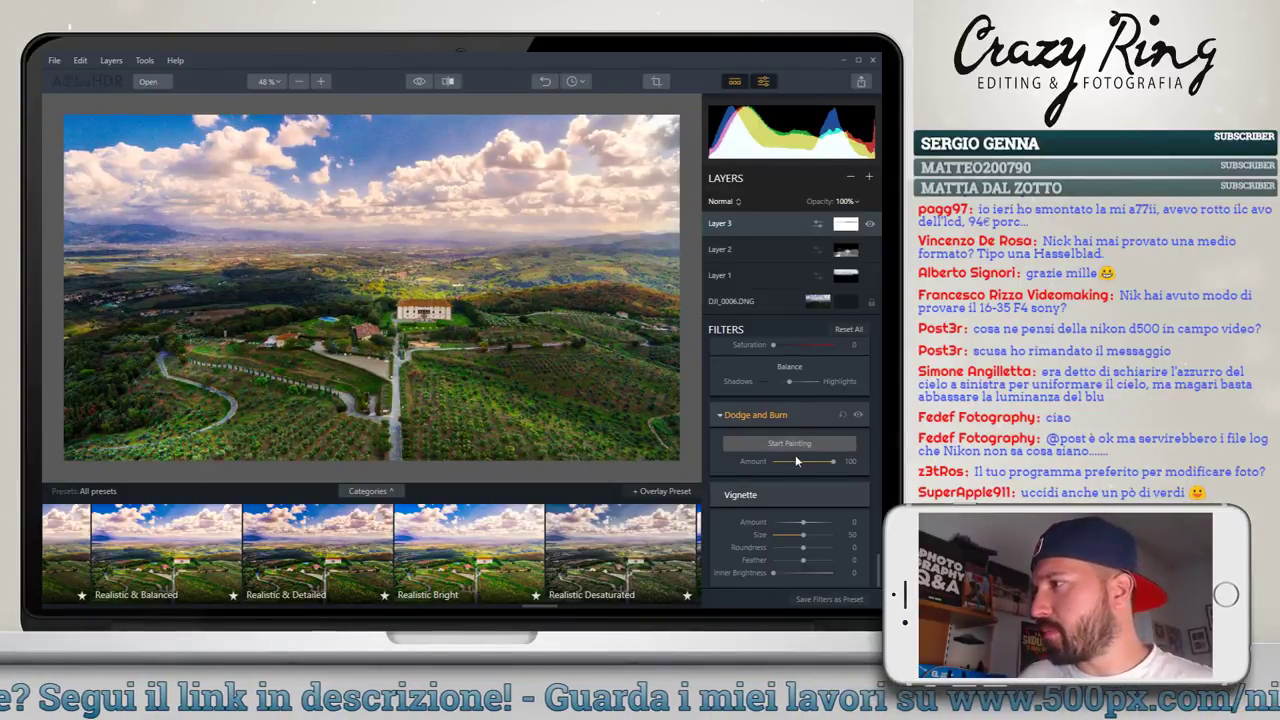
Reduce the Green saturation slightly in the HSL filter
scroll(783, 451, "down", 3)
scroll(761, 413, "down", 3)
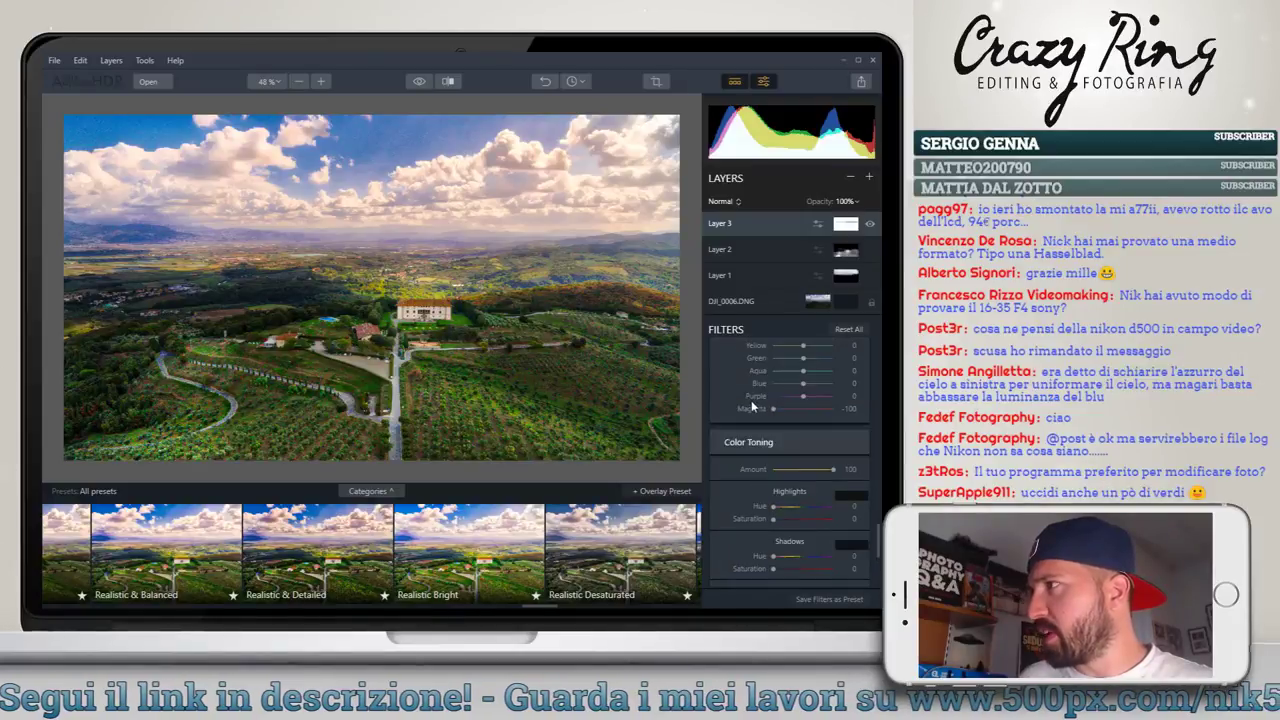
scroll(751, 400, "down", 3)
left_click(790, 366)
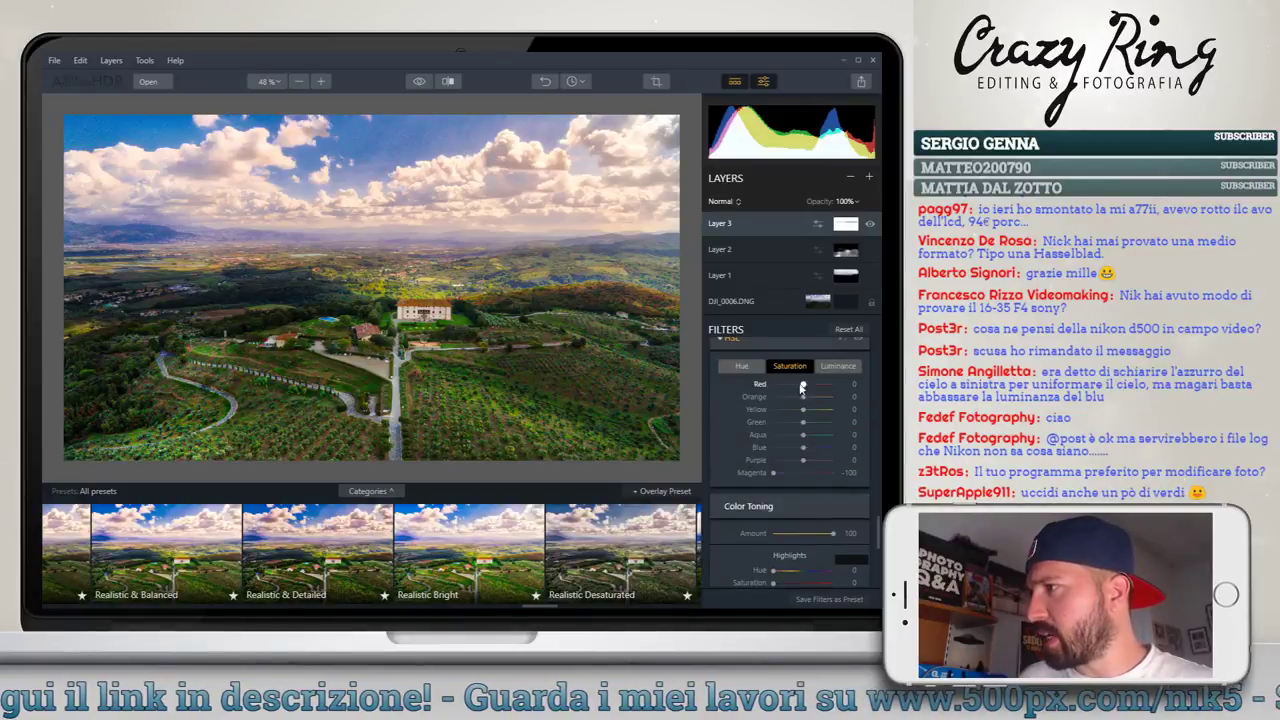
left_click_drag(800, 423, 795, 424)
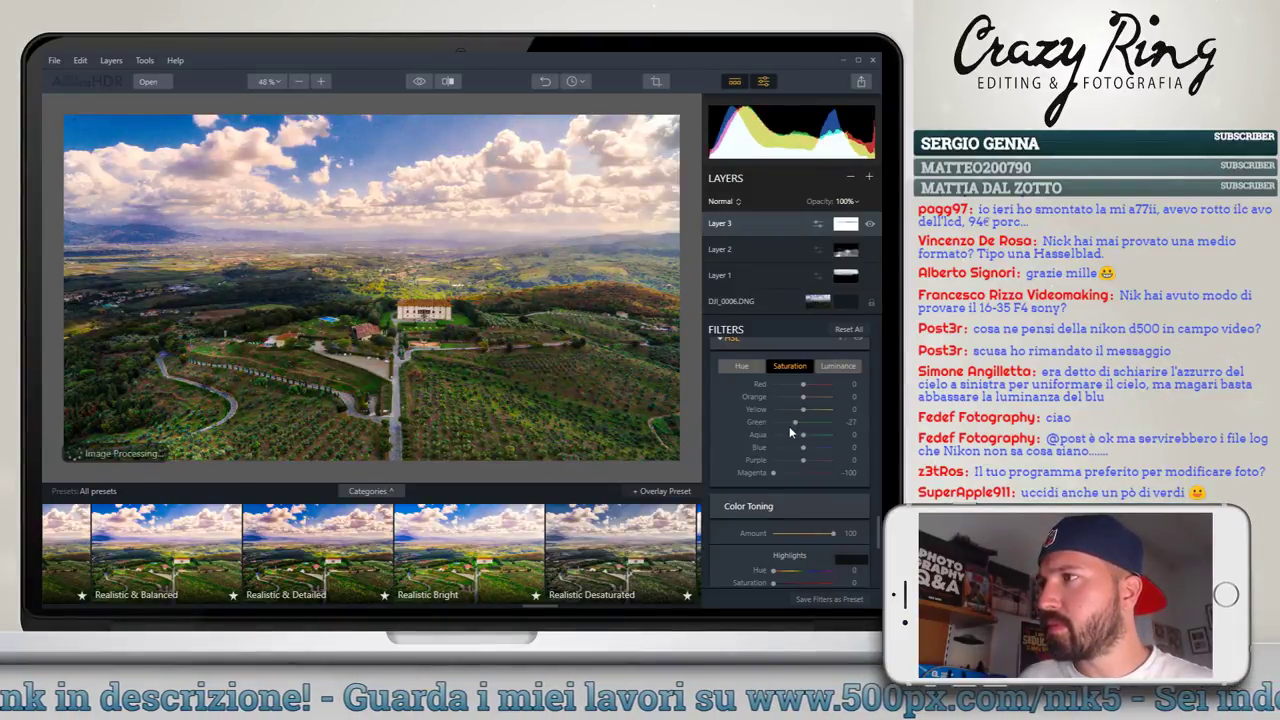
Shift the HSL Yellow hue to -33
left_click(741, 366)
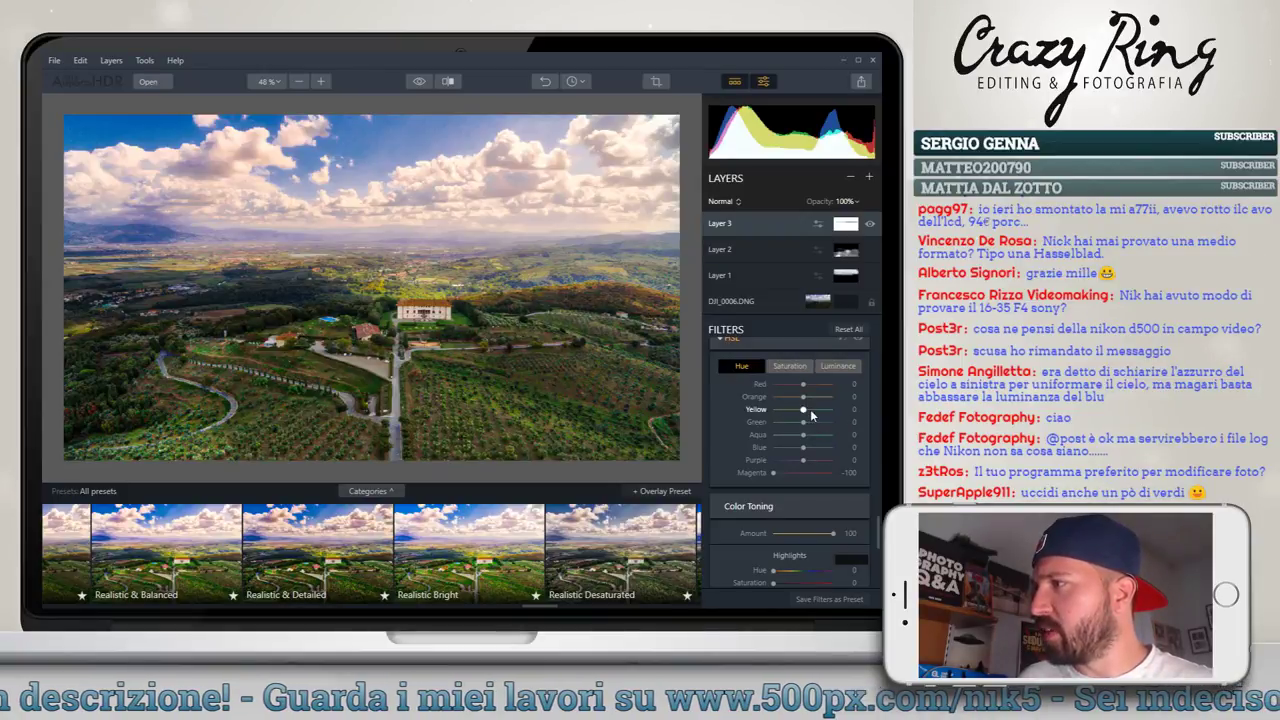
left_click_drag(800, 409, 793, 410)
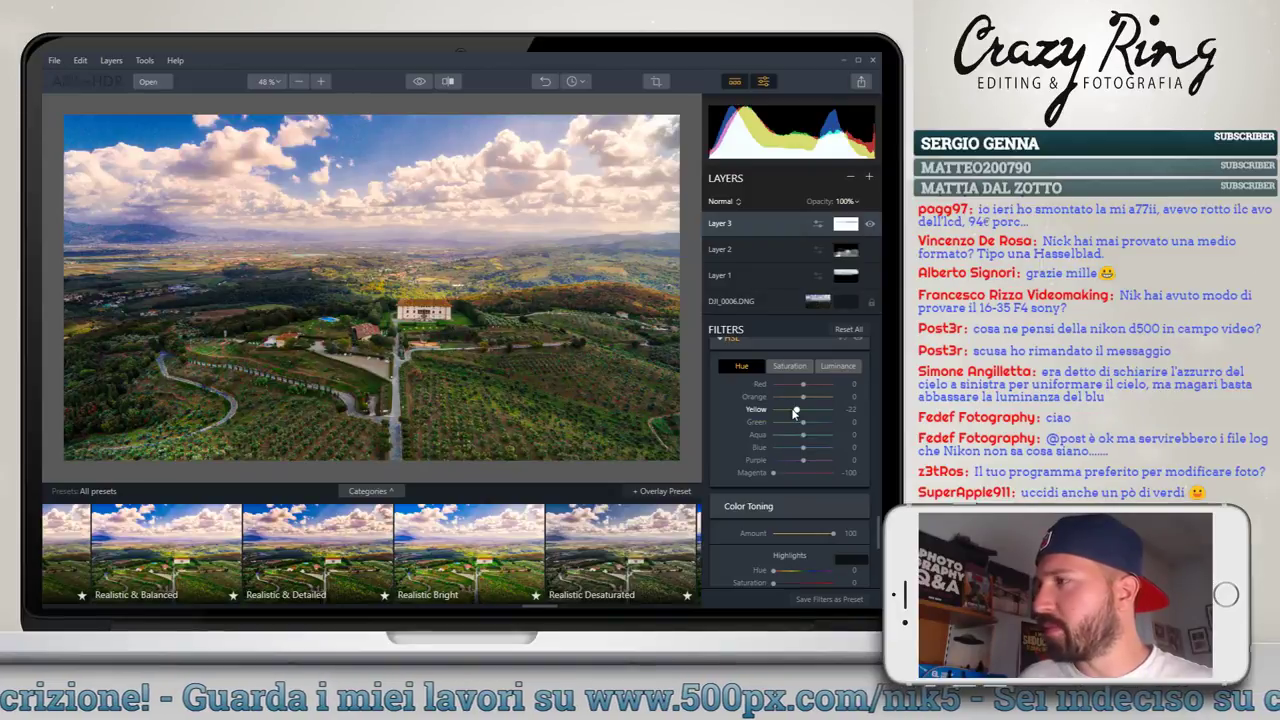
left_click_drag(795, 411, 793, 411)
scroll(803, 418, "up", 1)
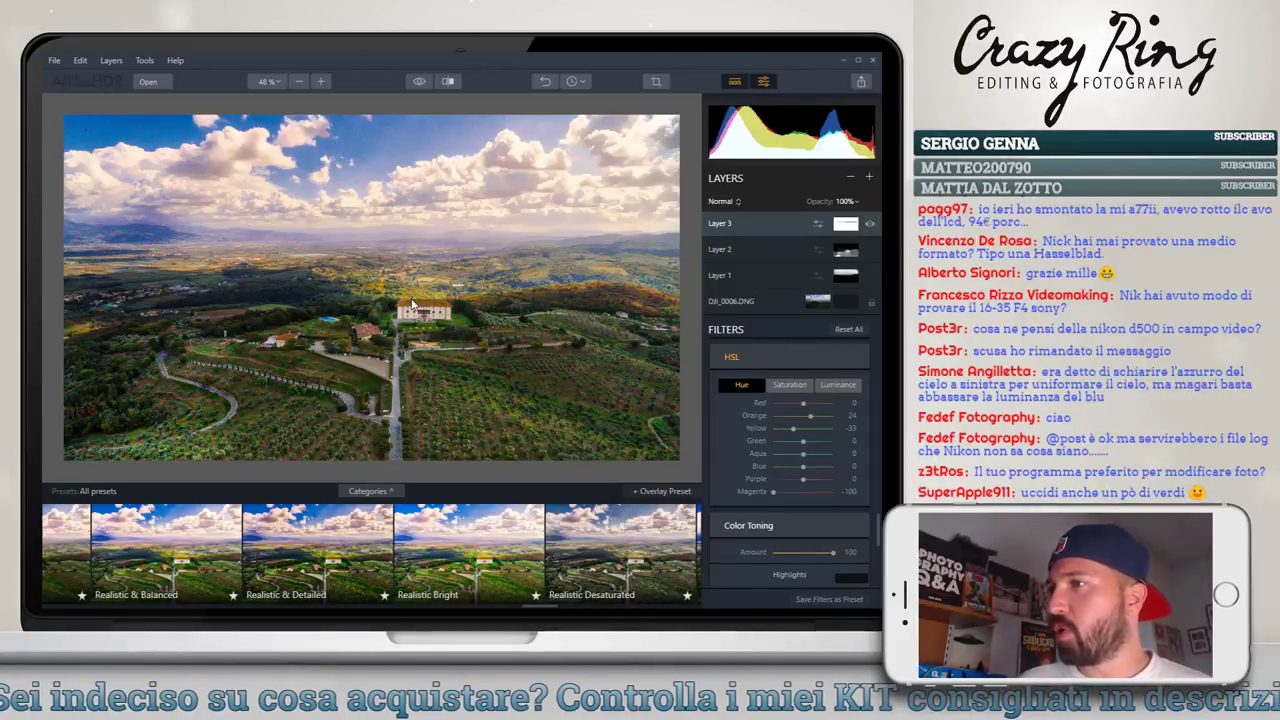
Start Dodge and Burn painting with a Darken brush at 17% strength
scroll(747, 436, "down", 5)
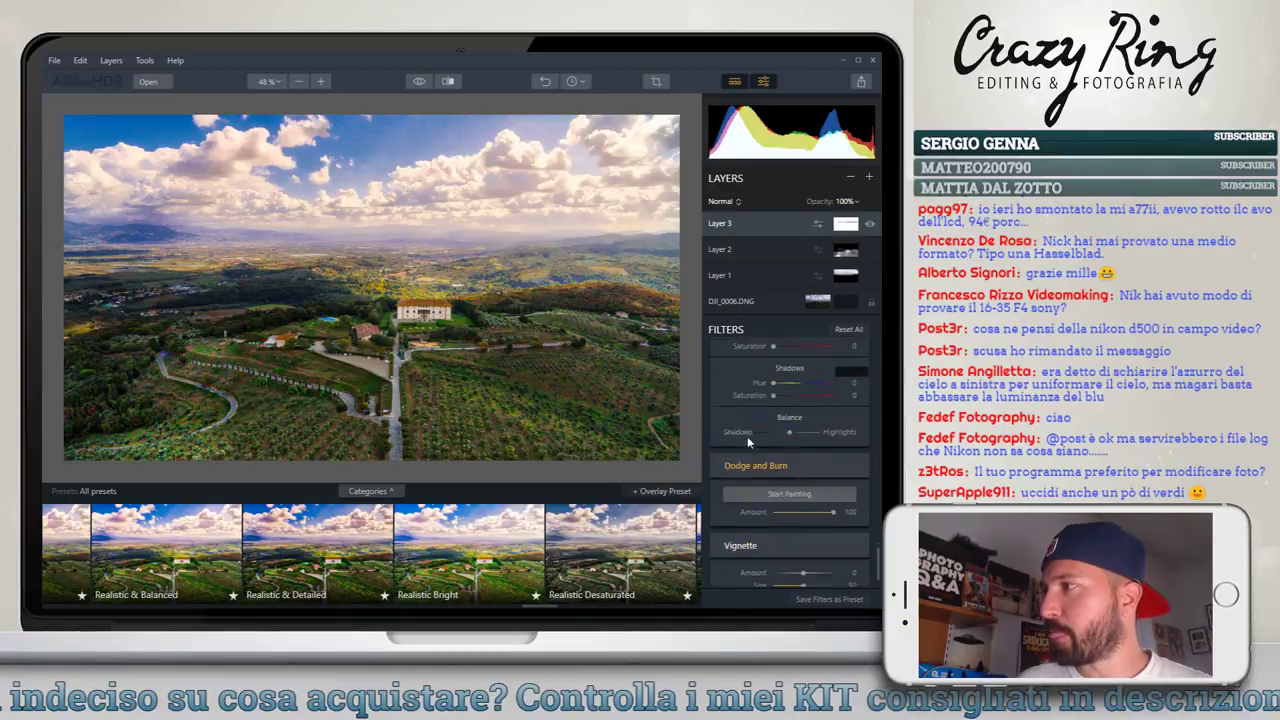
left_click(736, 440)
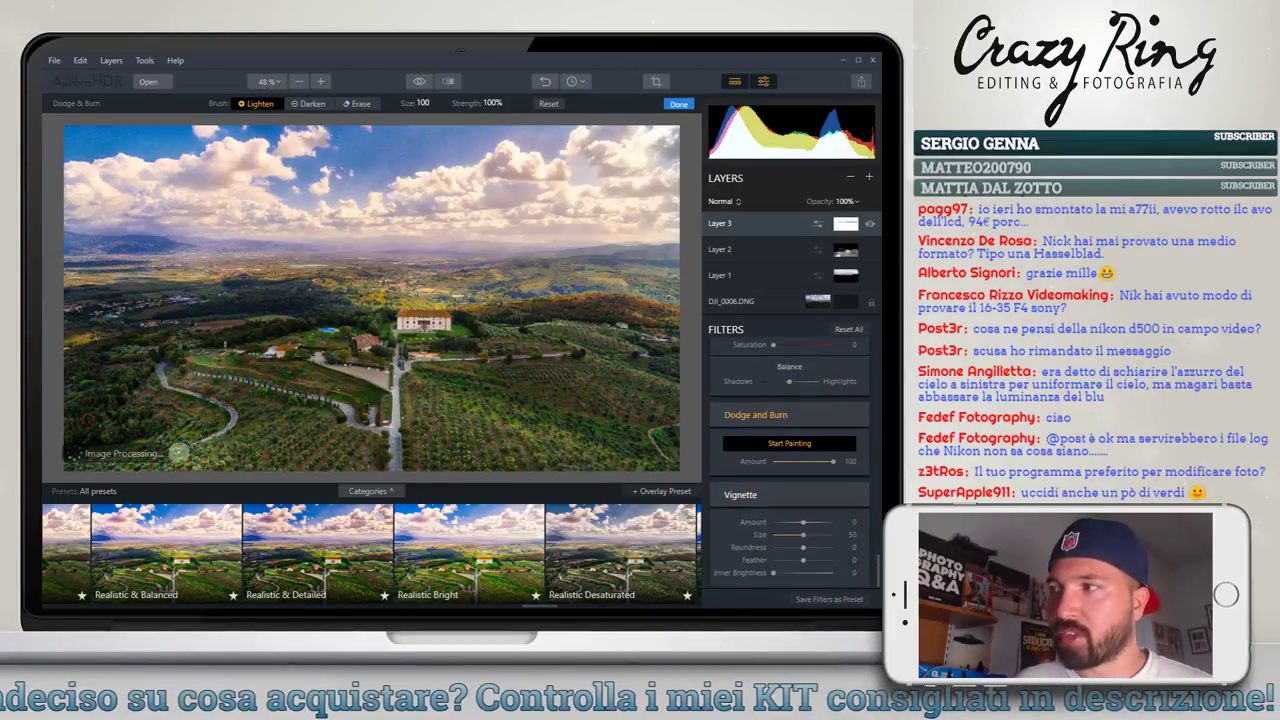
left_click(306, 104)
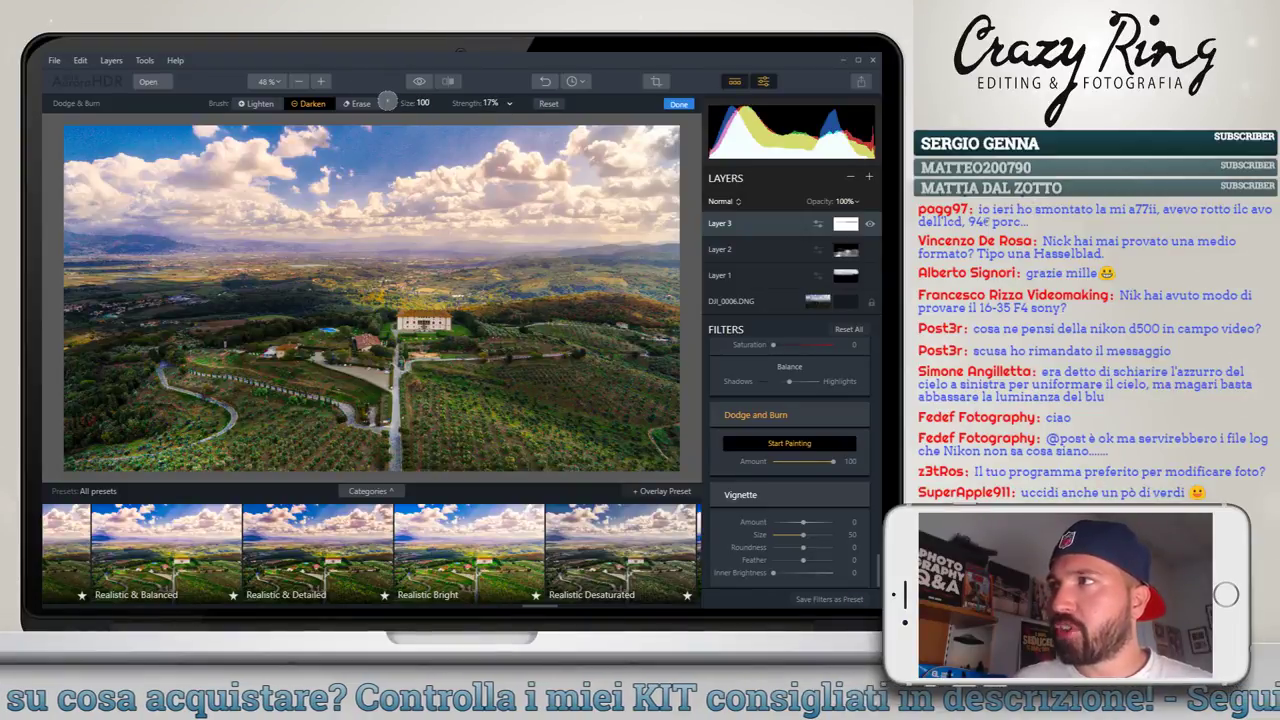
key("1")
key("7")
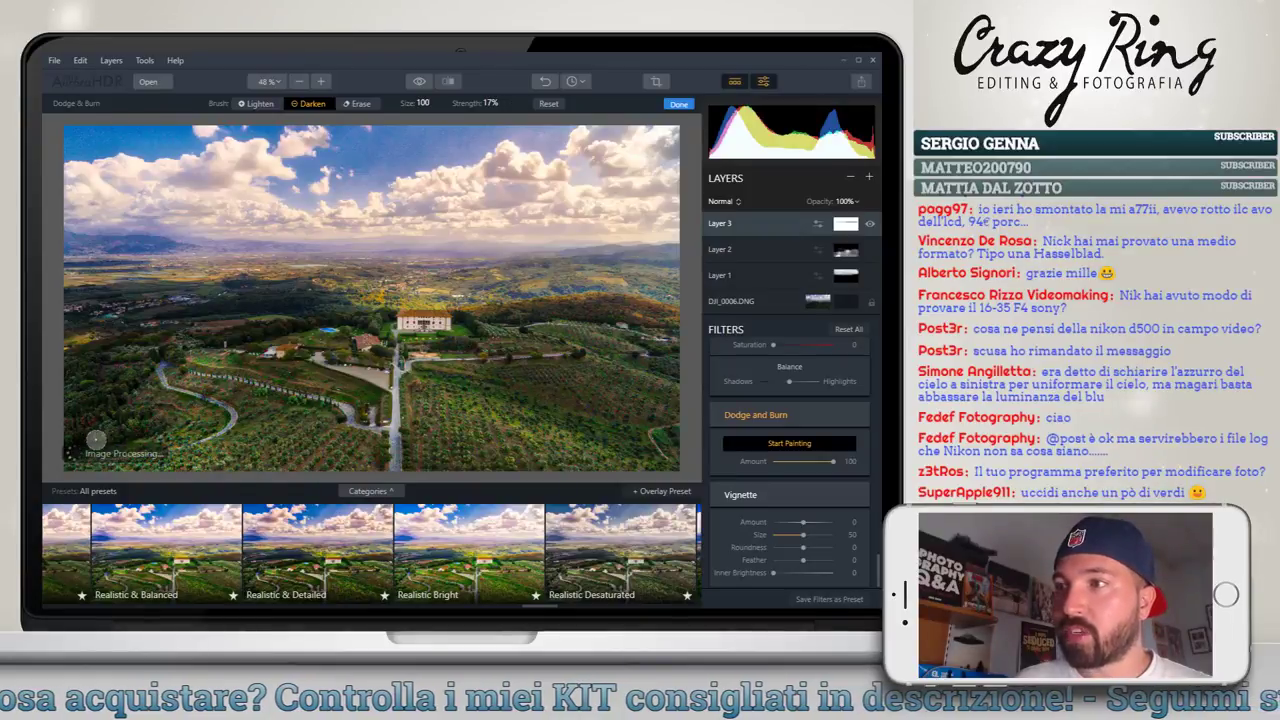
Darken the lower-left, a middle band and lower-right fields, then lighten near the winding road
left_click_drag(213, 433, 84, 452)
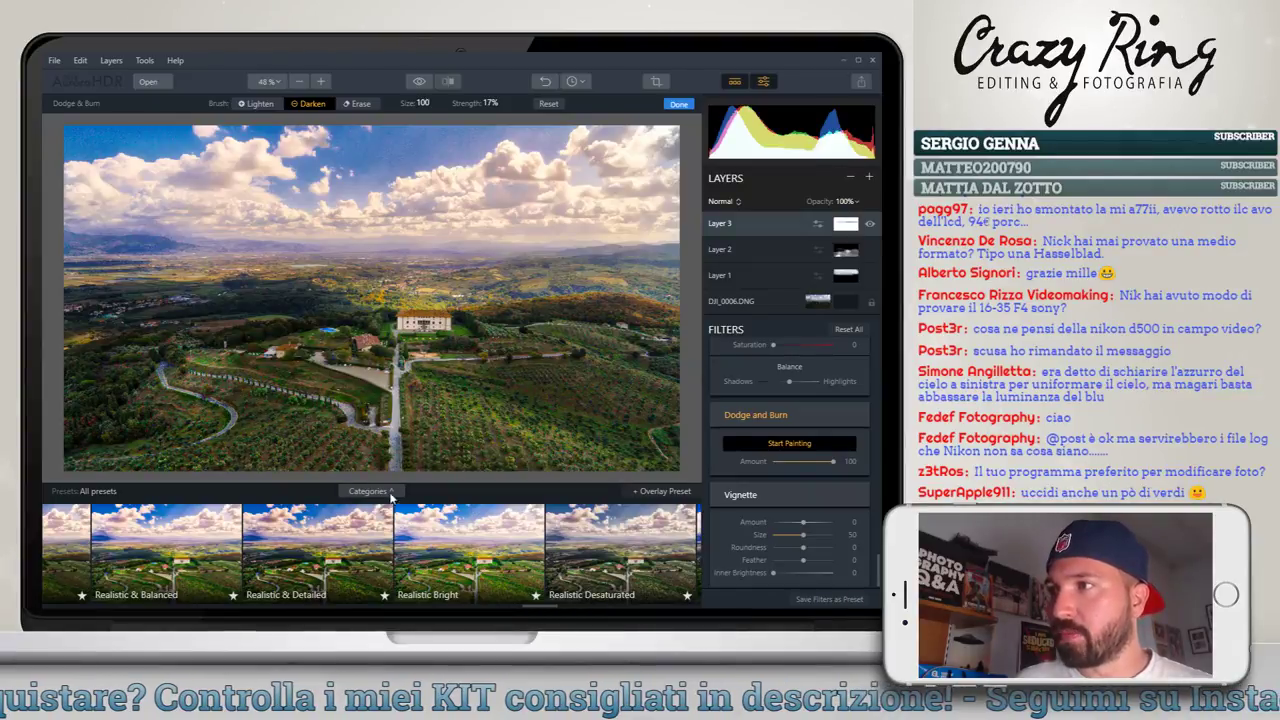
left_click_drag(420, 424, 430, 418)
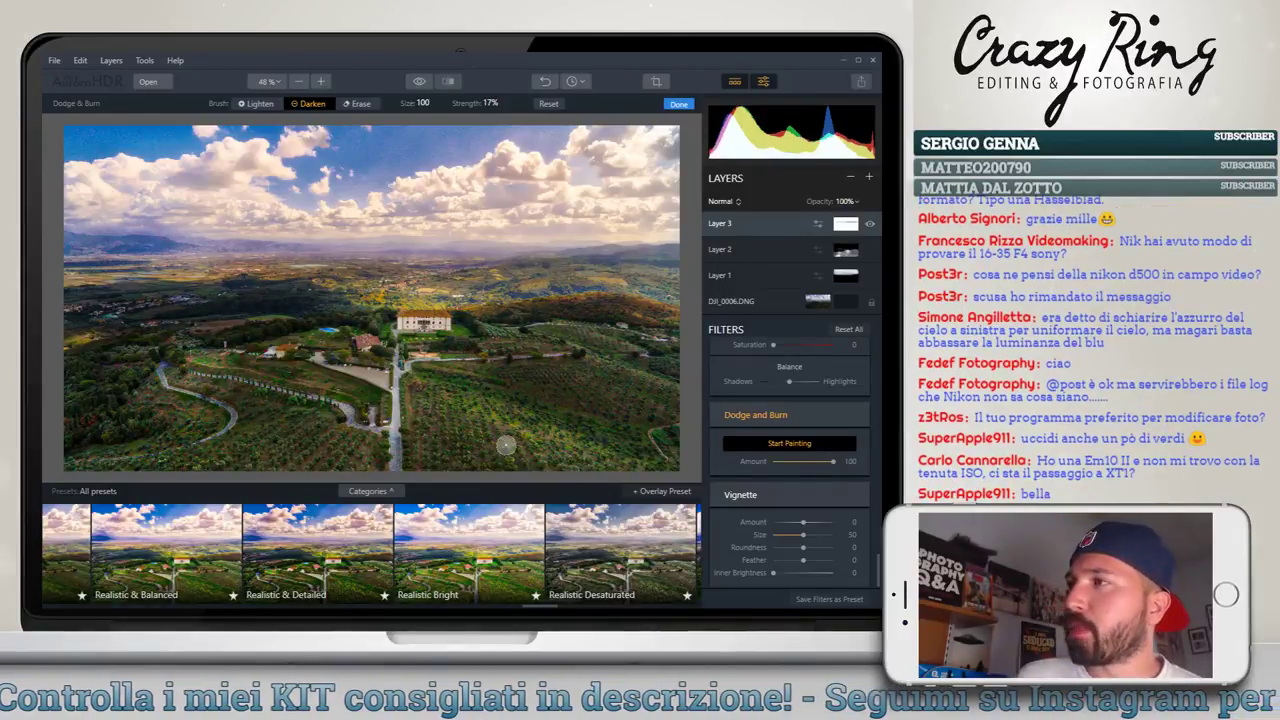
left_click(506, 445)
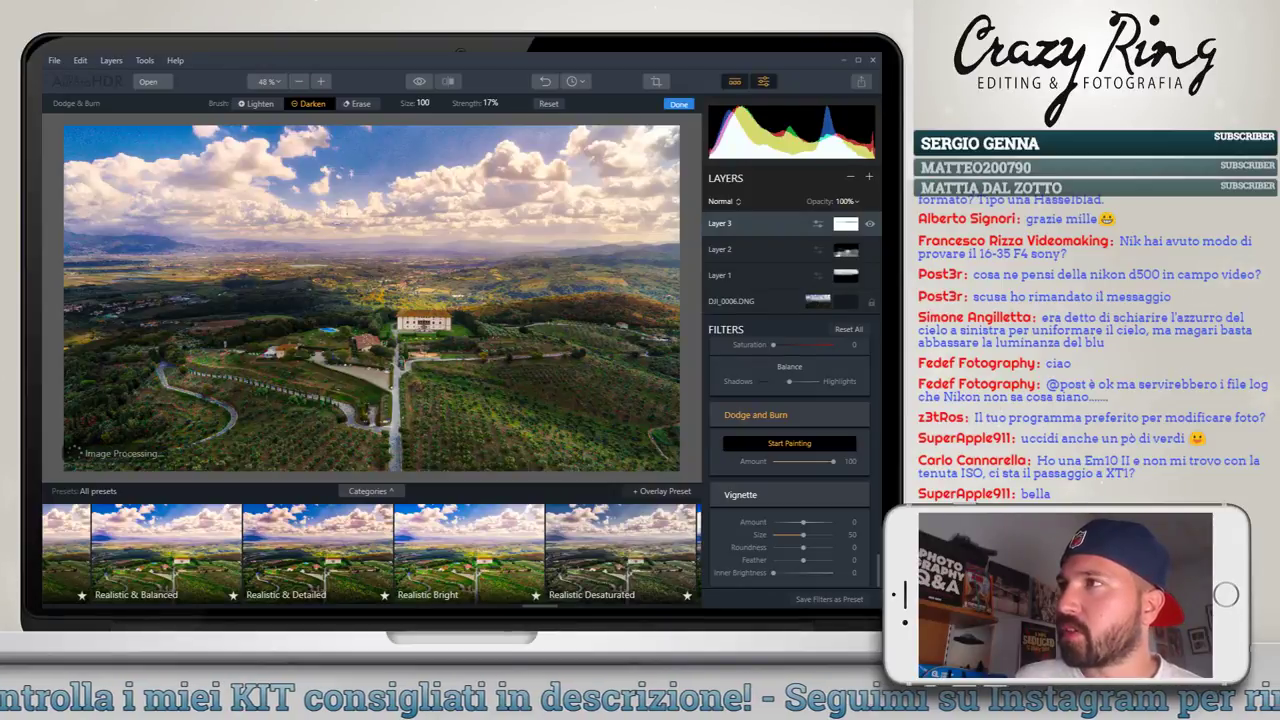
left_click(257, 104)
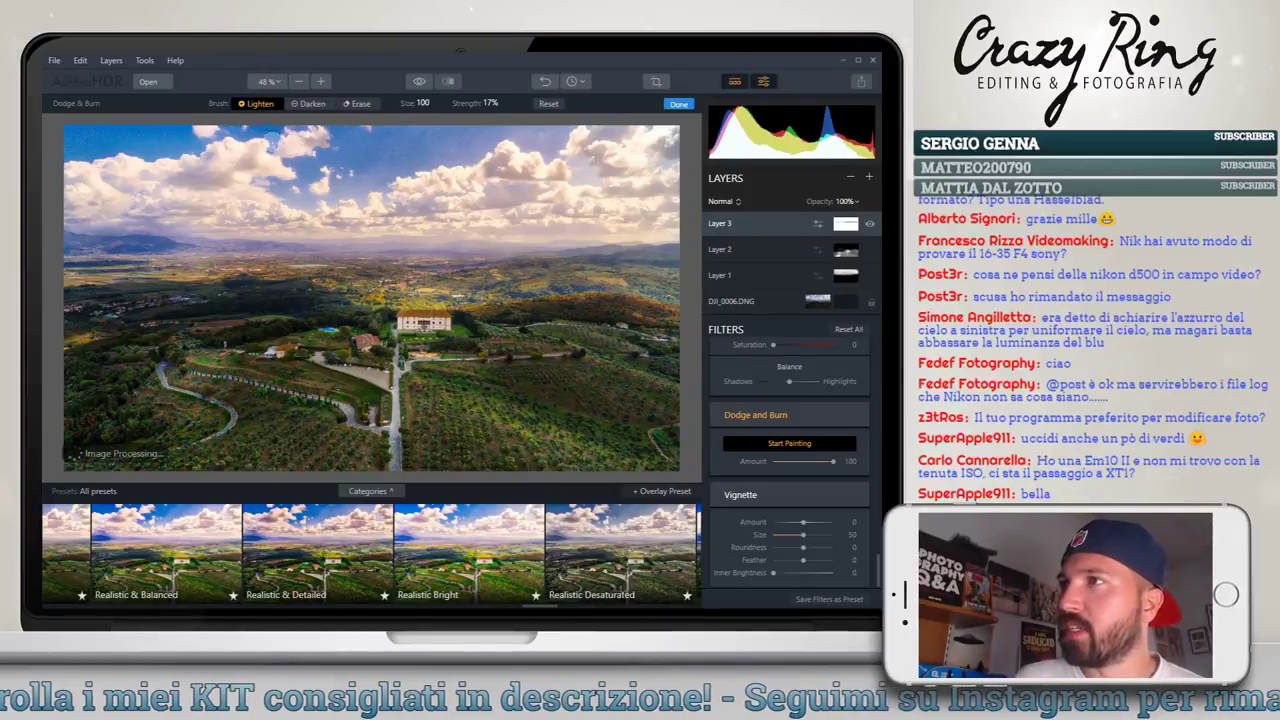
left_click(119, 211)
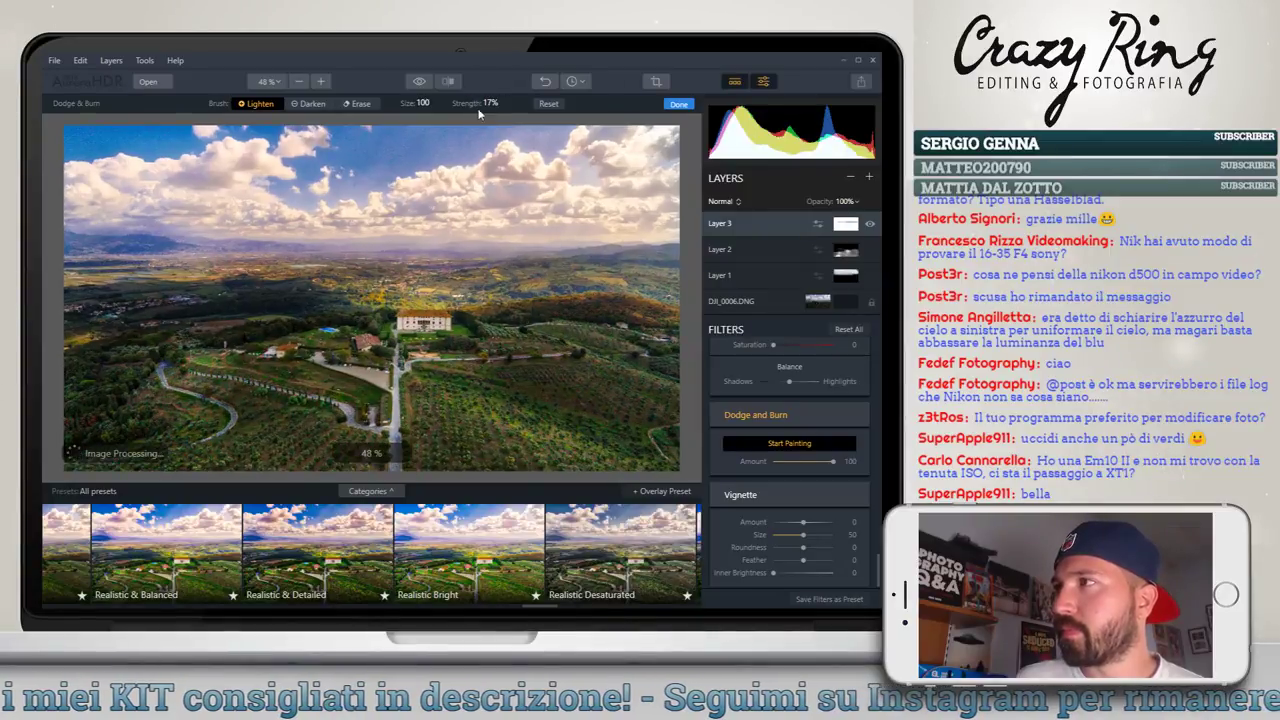
Set the lighten brush to Strength 8% and Size 24
left_click_drag(469, 107, 402, 125)
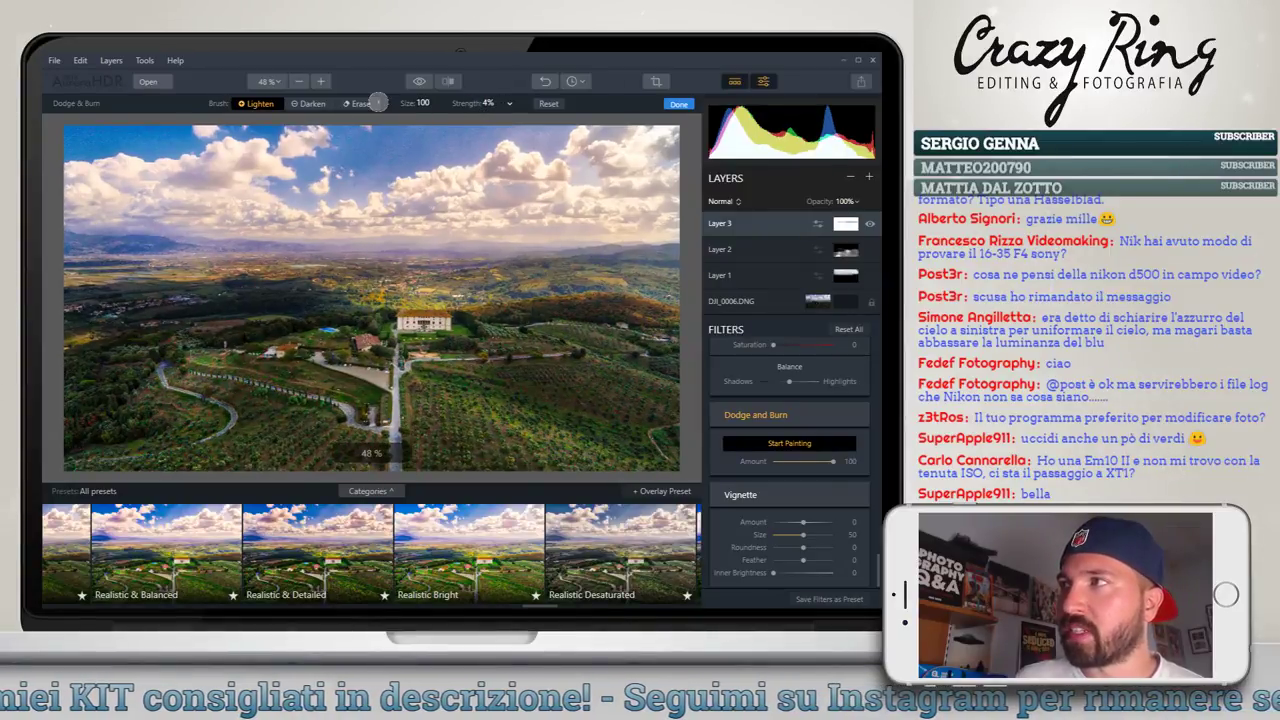
left_click_drag(379, 103, 413, 106)
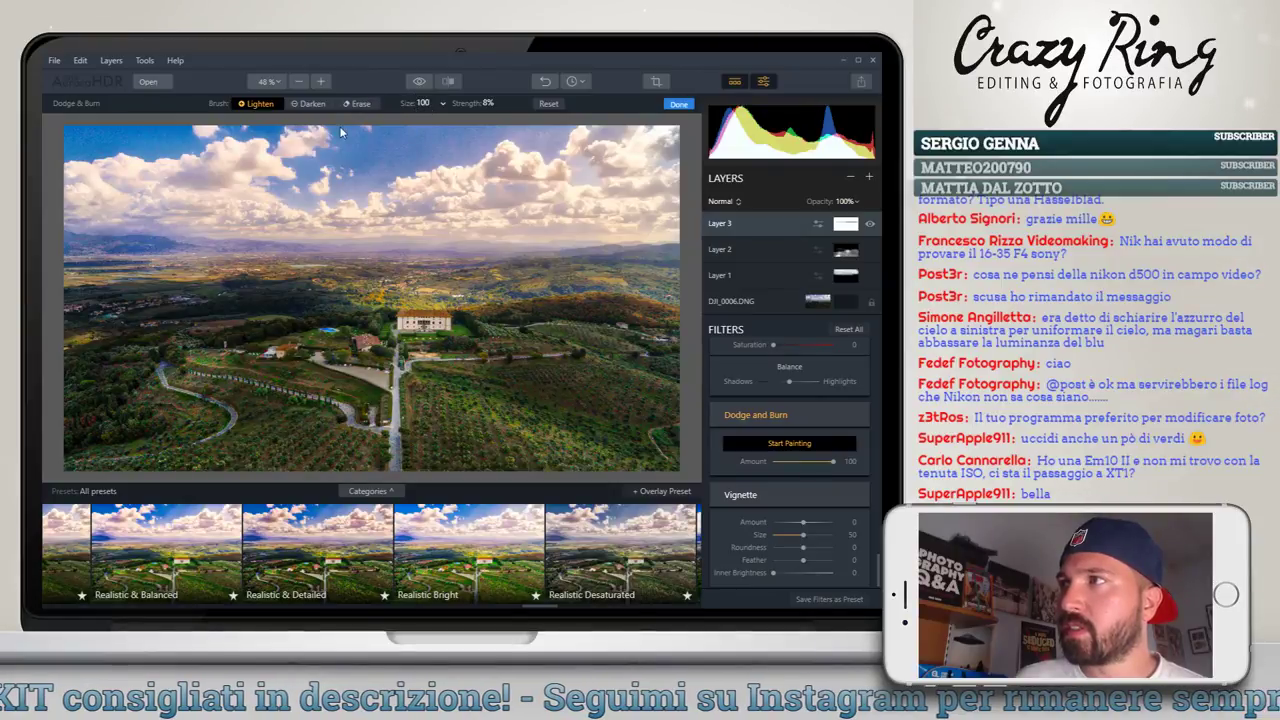
key("bracketleft")
key("bracketleft")
key("bracketleft")
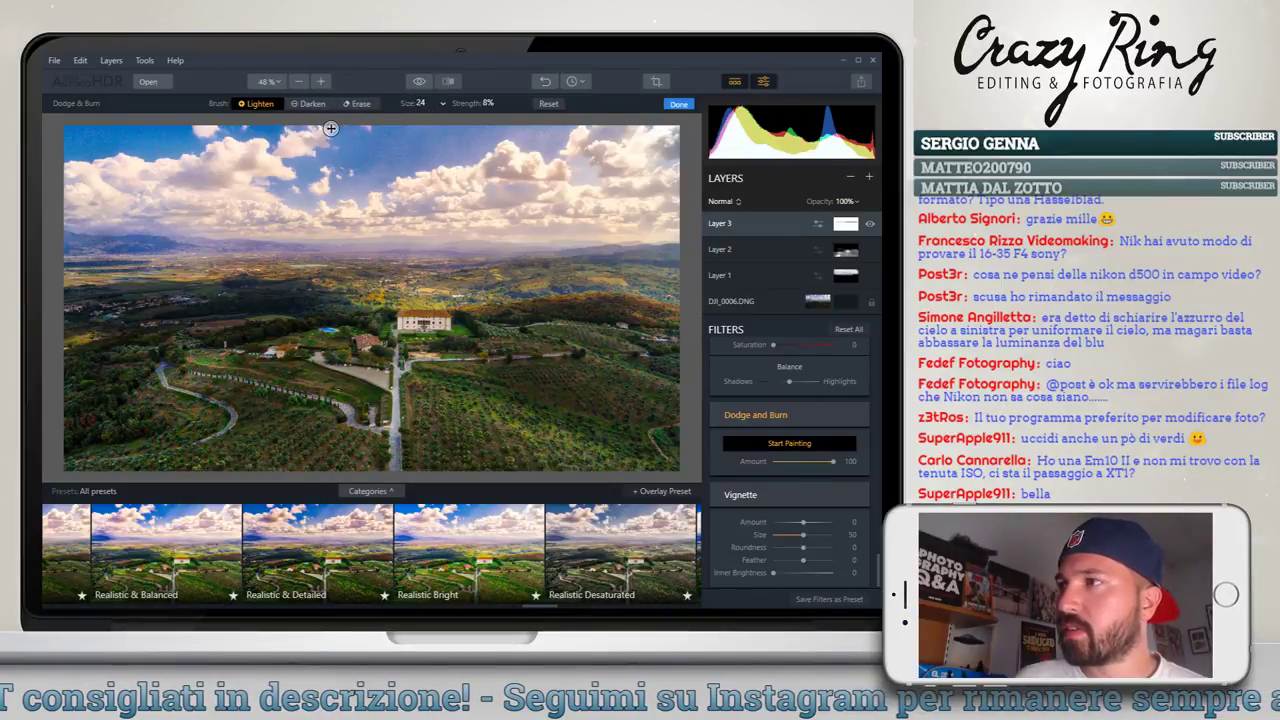
Lighten the winding road in several strokes plus a spot in the lower-right fields
left_click_drag(171, 390, 161, 360)
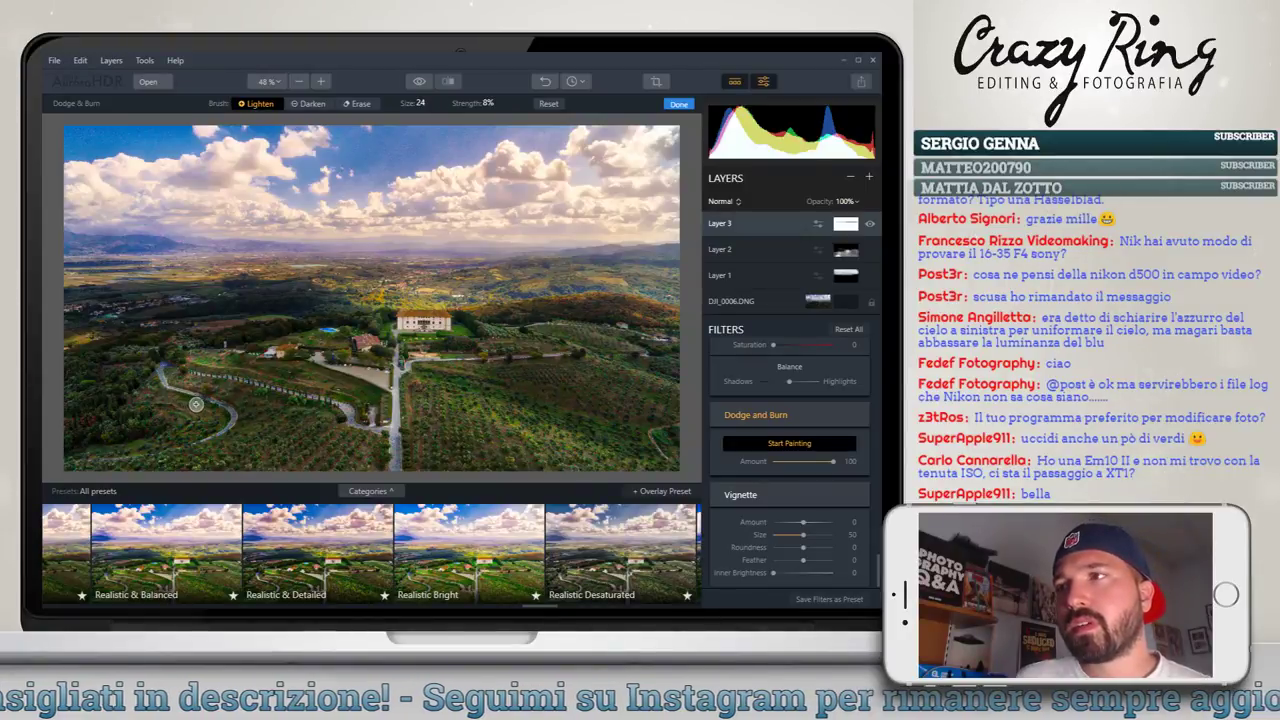
mouse_move(216, 407)
left_mouse_down()
mouse_move(188, 383)
mouse_move(225, 429)
left_mouse_up()
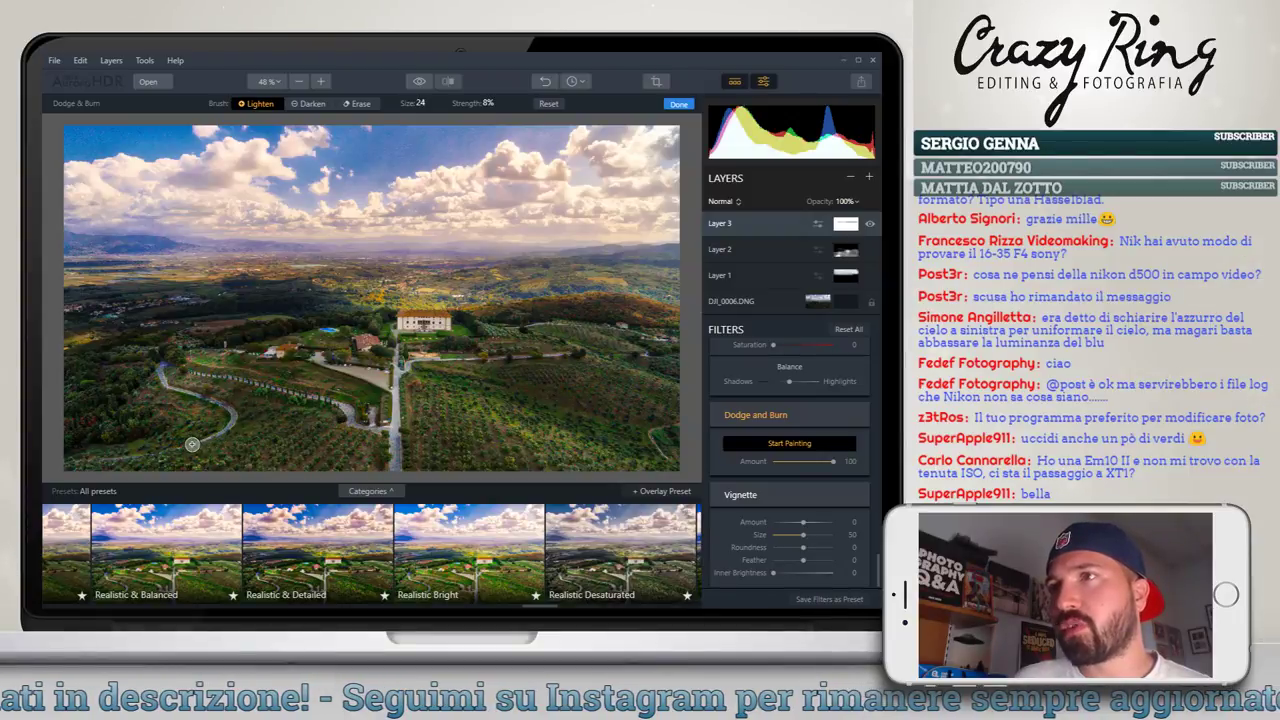
left_click_drag(148, 444, 165, 444)
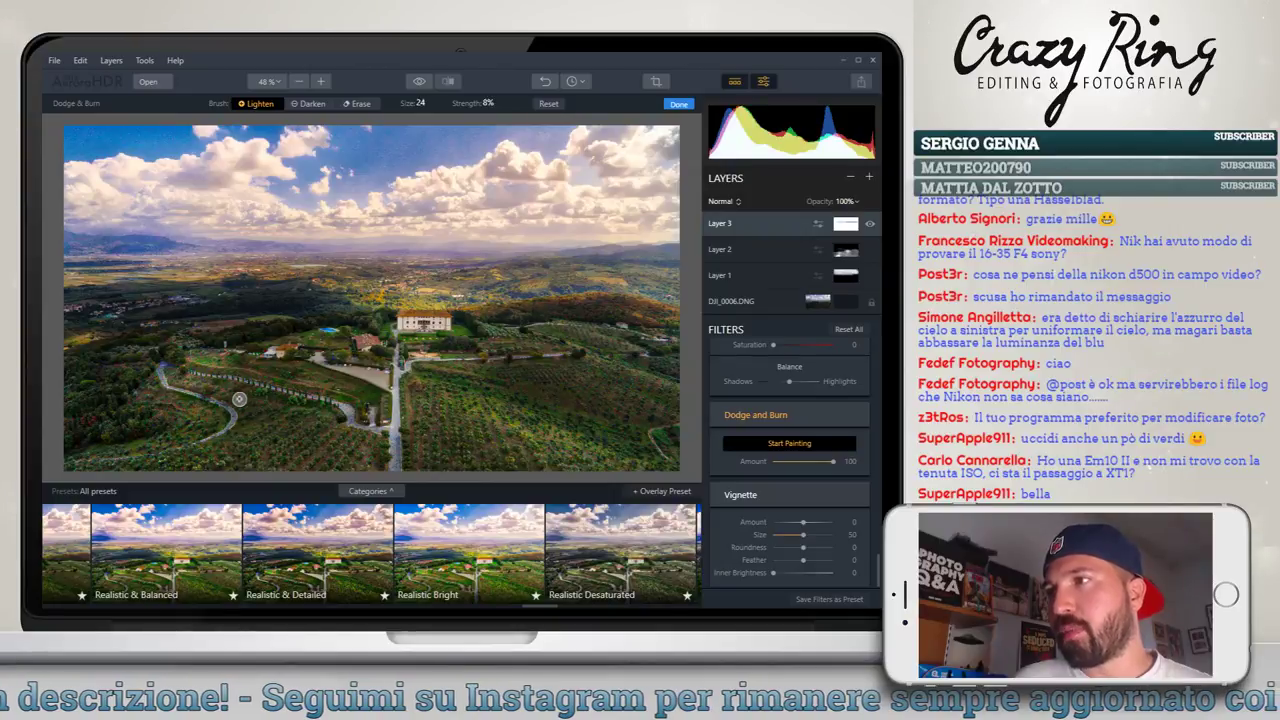
left_click_drag(270, 389, 355, 414)
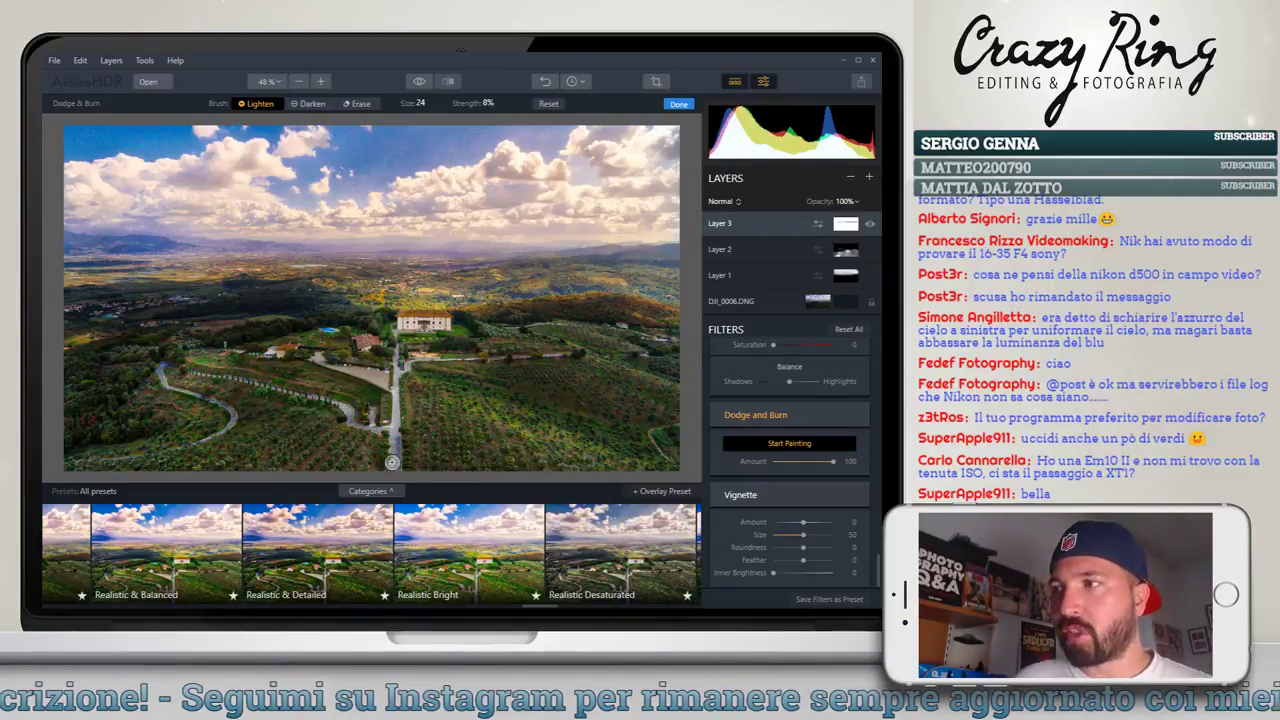
left_click(564, 455)
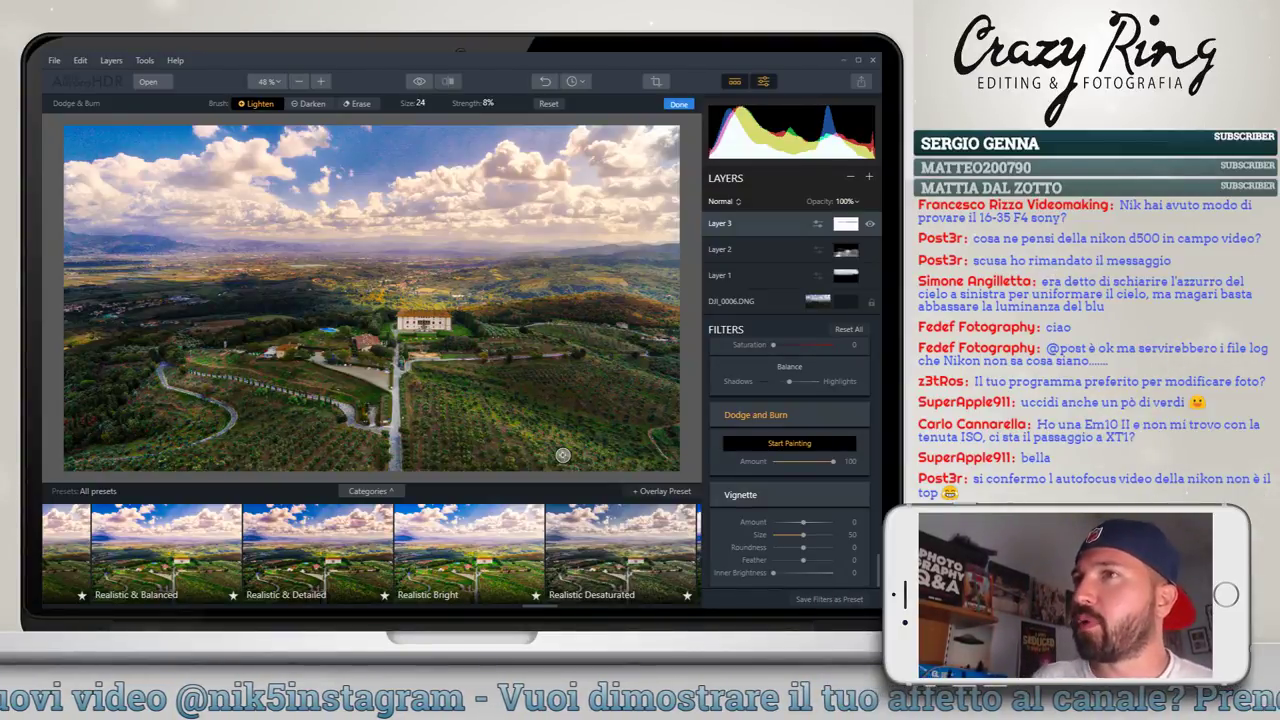
left_click(421, 80)
left_click(421, 80)
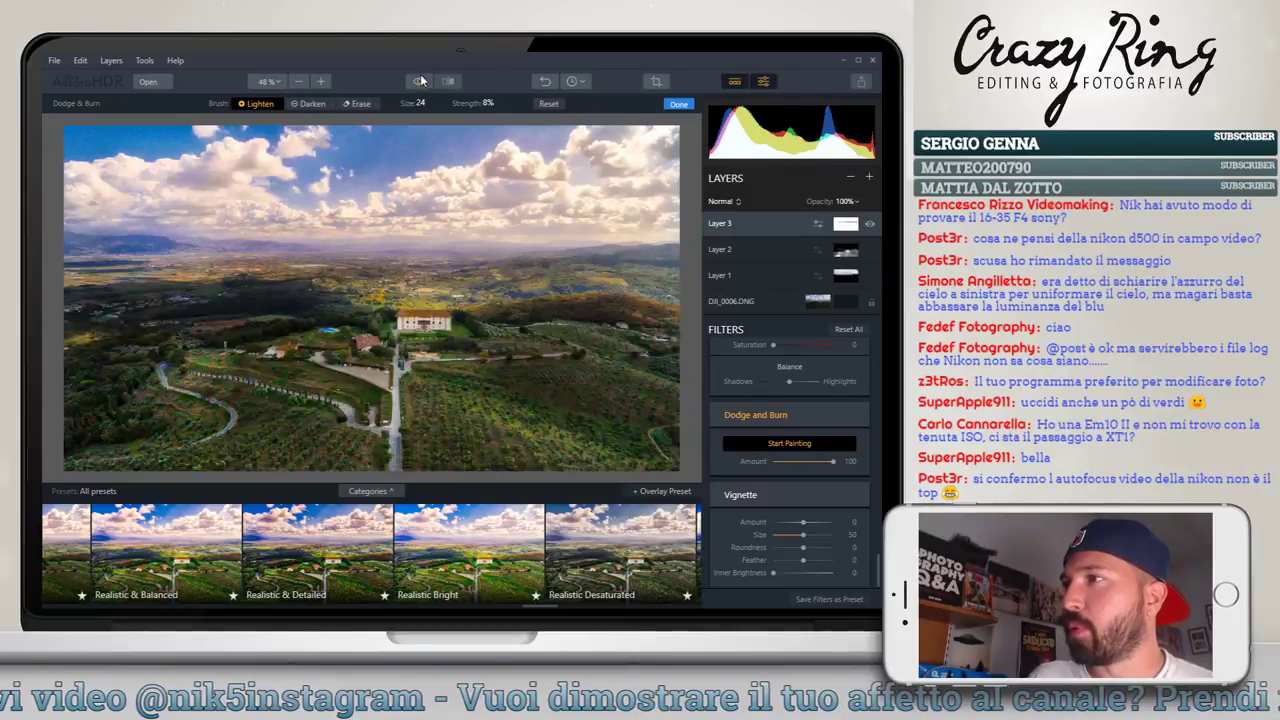
left_click(421, 80)
left_click(421, 80)
left_click(421, 80)
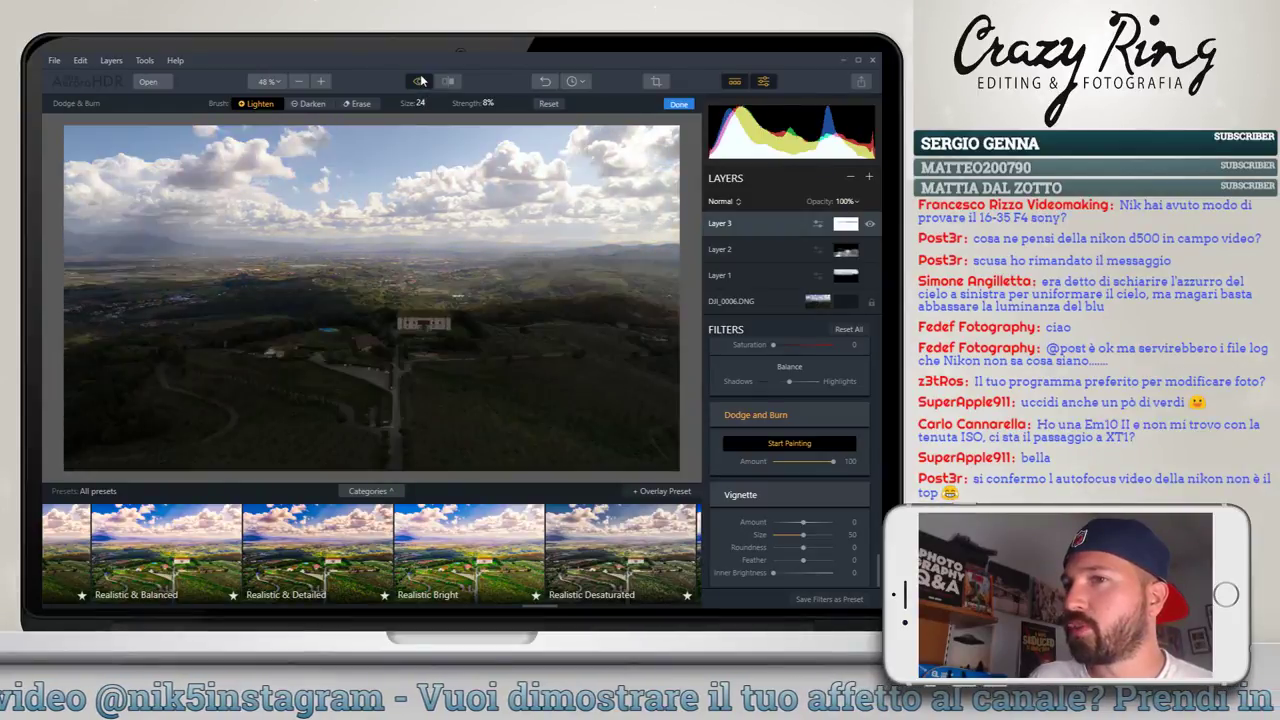
left_click(421, 80)
left_click(421, 80)
left_click(421, 80)
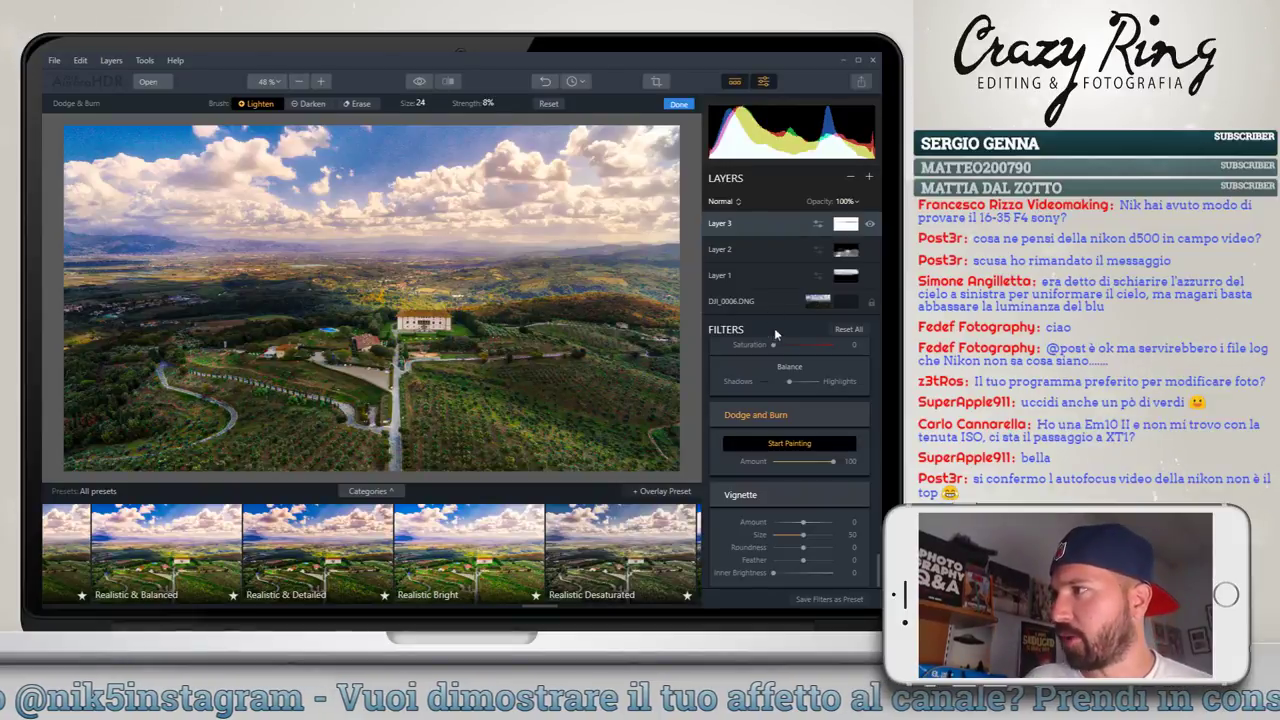
scroll(768, 325, "up", 3)
scroll(762, 350, "up", 3)
scroll(760, 349, "up", 3)
scroll(754, 336, "up", 3)
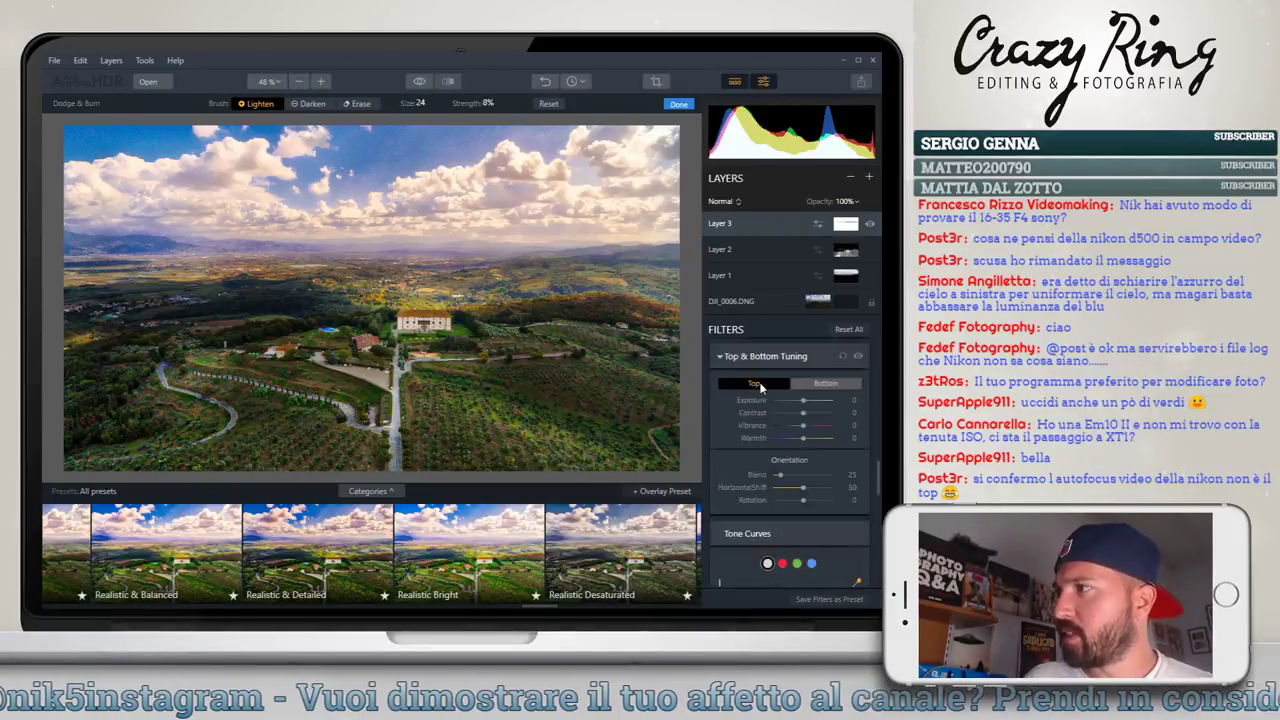
scroll(758, 360, "up", 3)
scroll(760, 384, "up", 3)
scroll(754, 388, "up", 3)
scroll(760, 380, "up", 3)
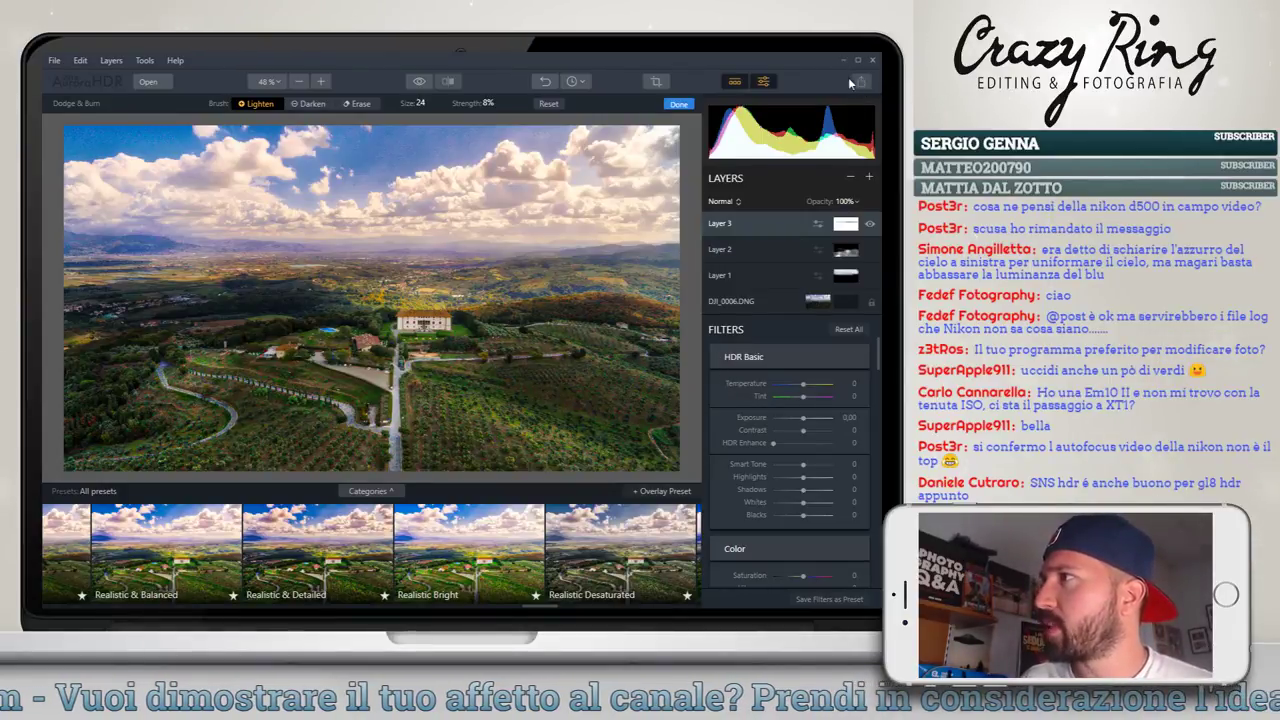
Commit the dodge-and-burn strokes and start exporting the finished villa image
left_click(678, 101)
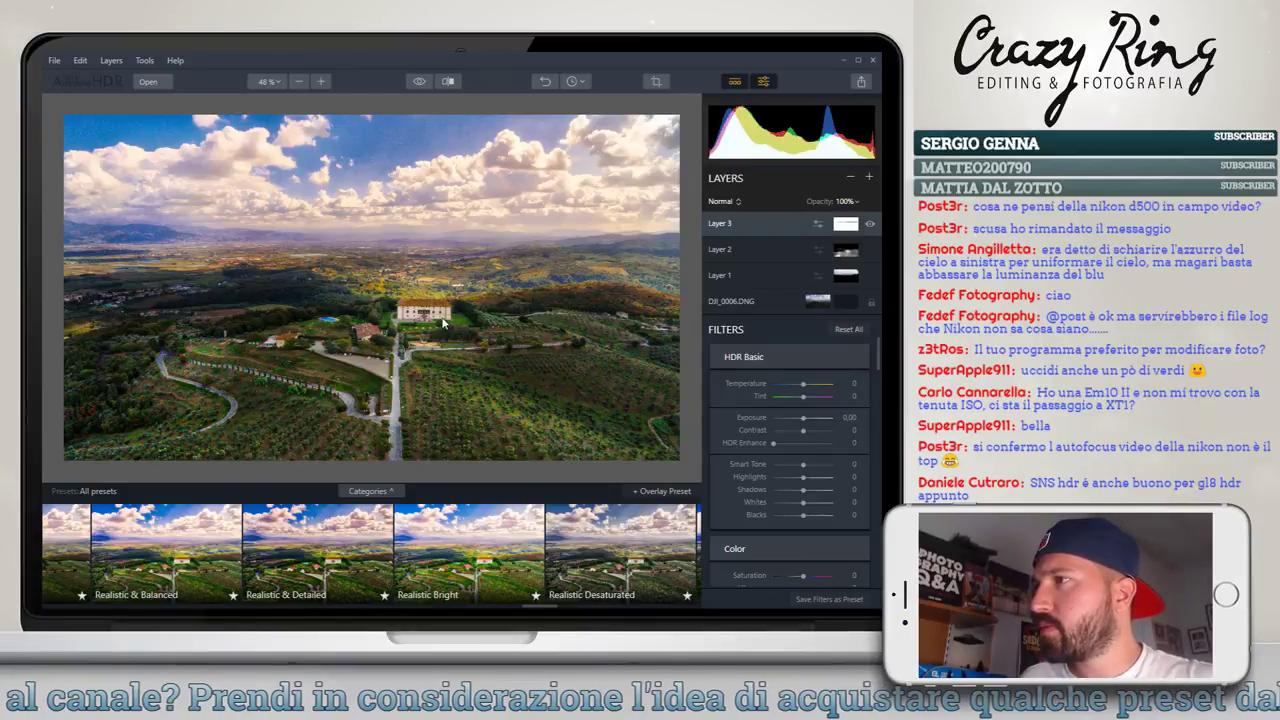
key("ctrl+shift+e")
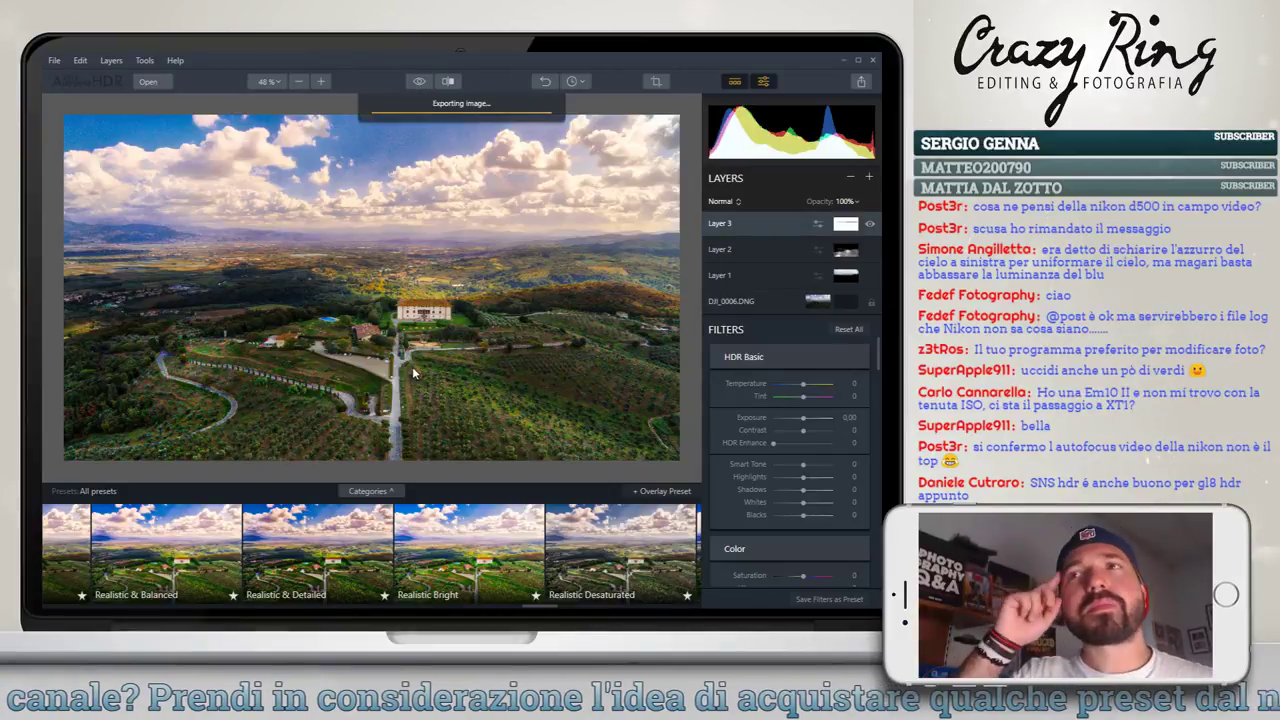
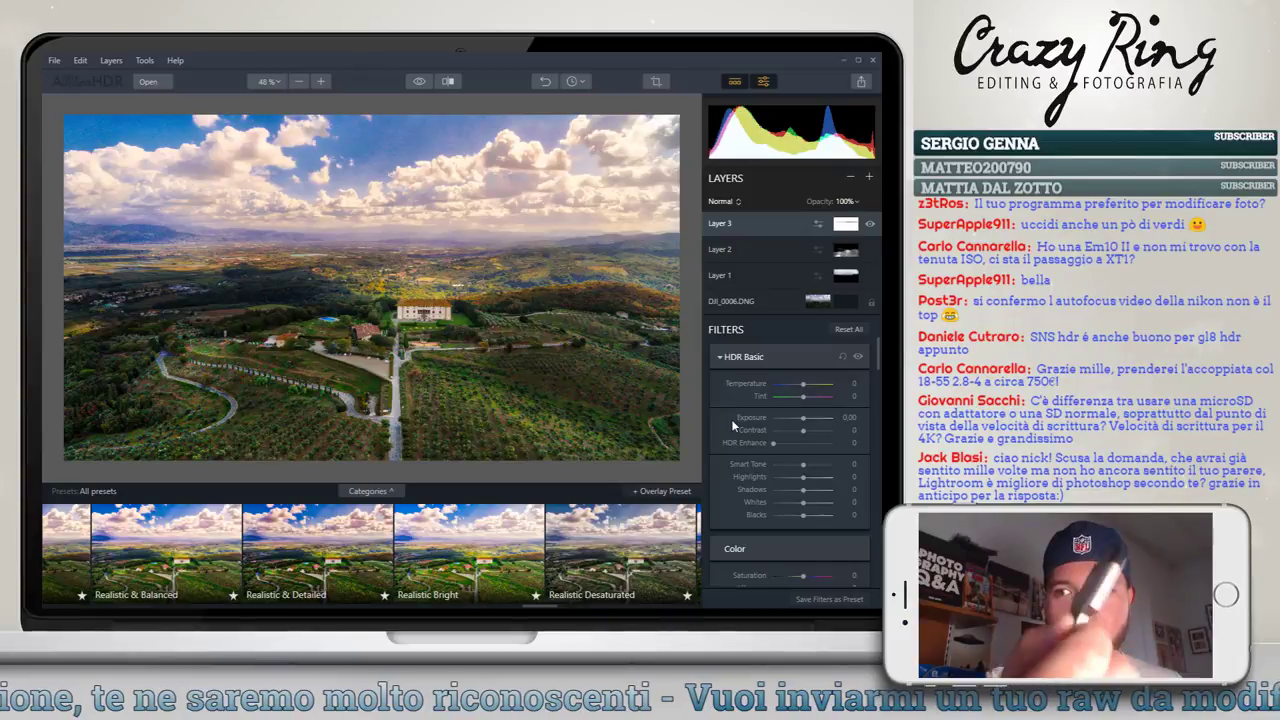
Turn on the before/after split view and sweep the divider across the villa, ending just left of centre
left_click(733, 424)
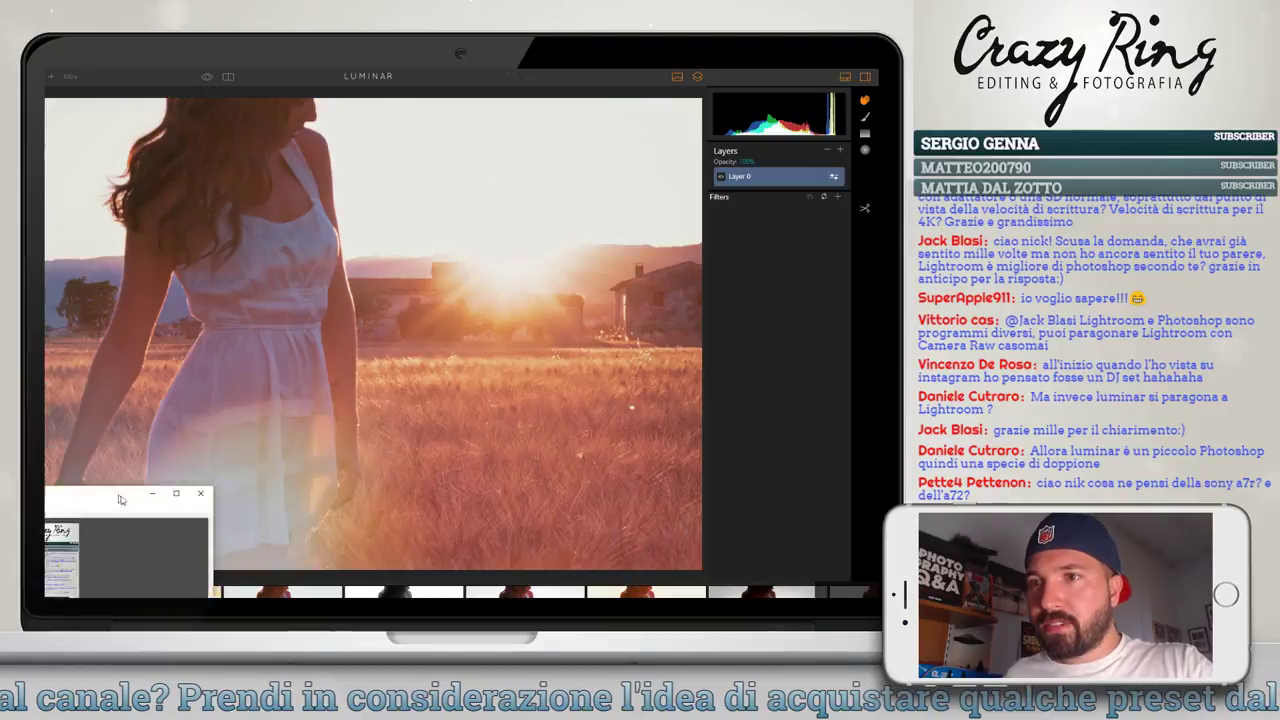
left_click_drag(44, 492, 168, 495)
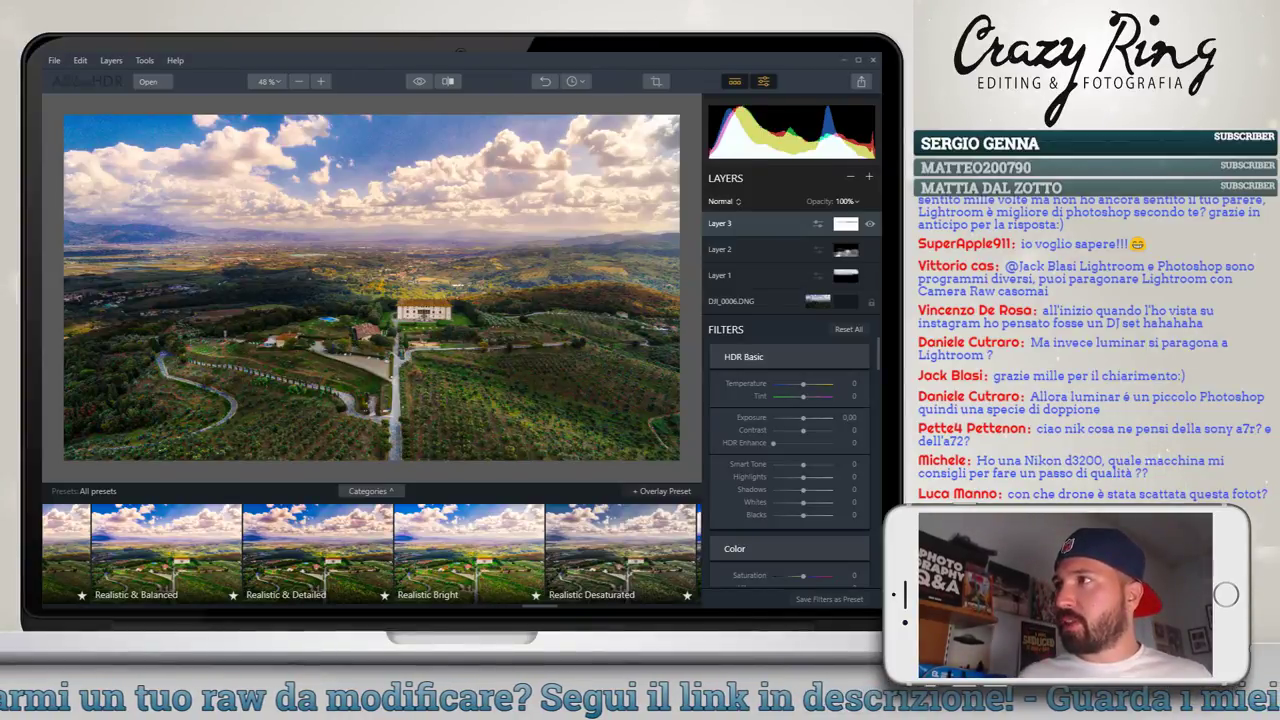
left_click(448, 81)
left_click_drag(379, 326, 121, 326)
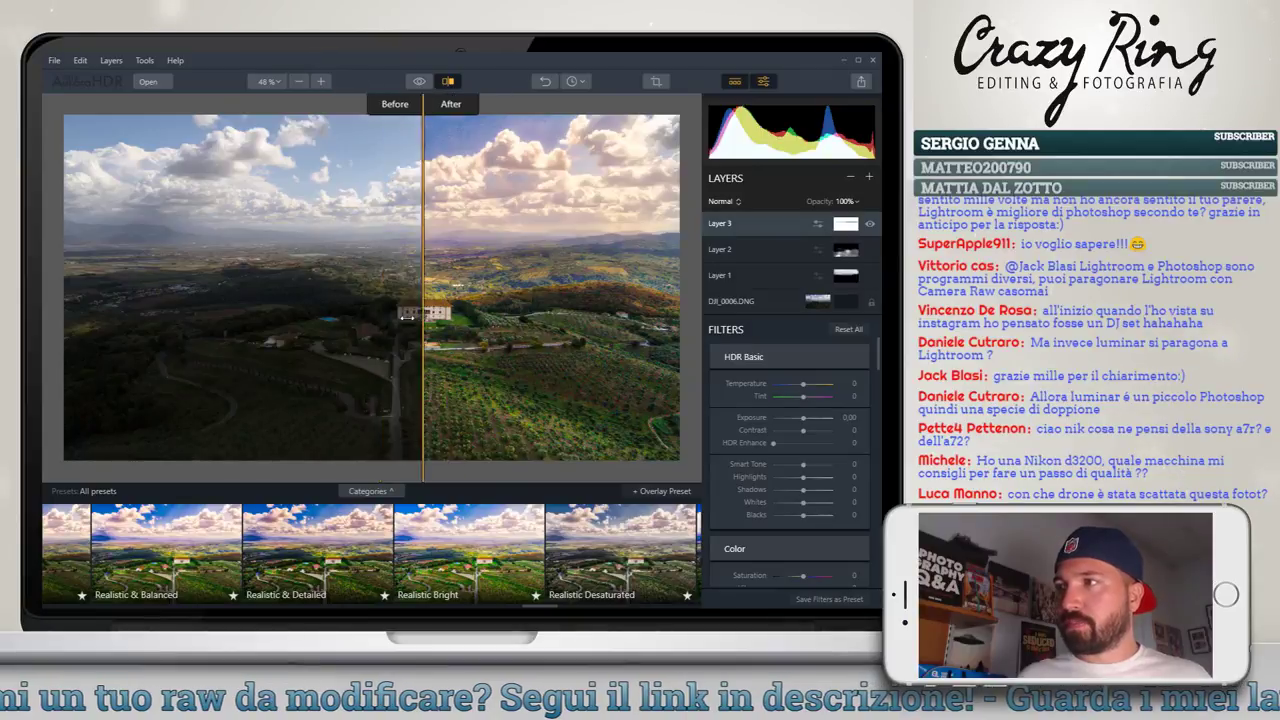
mouse_move(121, 372)
left_mouse_down()
mouse_move(660, 372)
mouse_move(366, 372)
left_mouse_up()
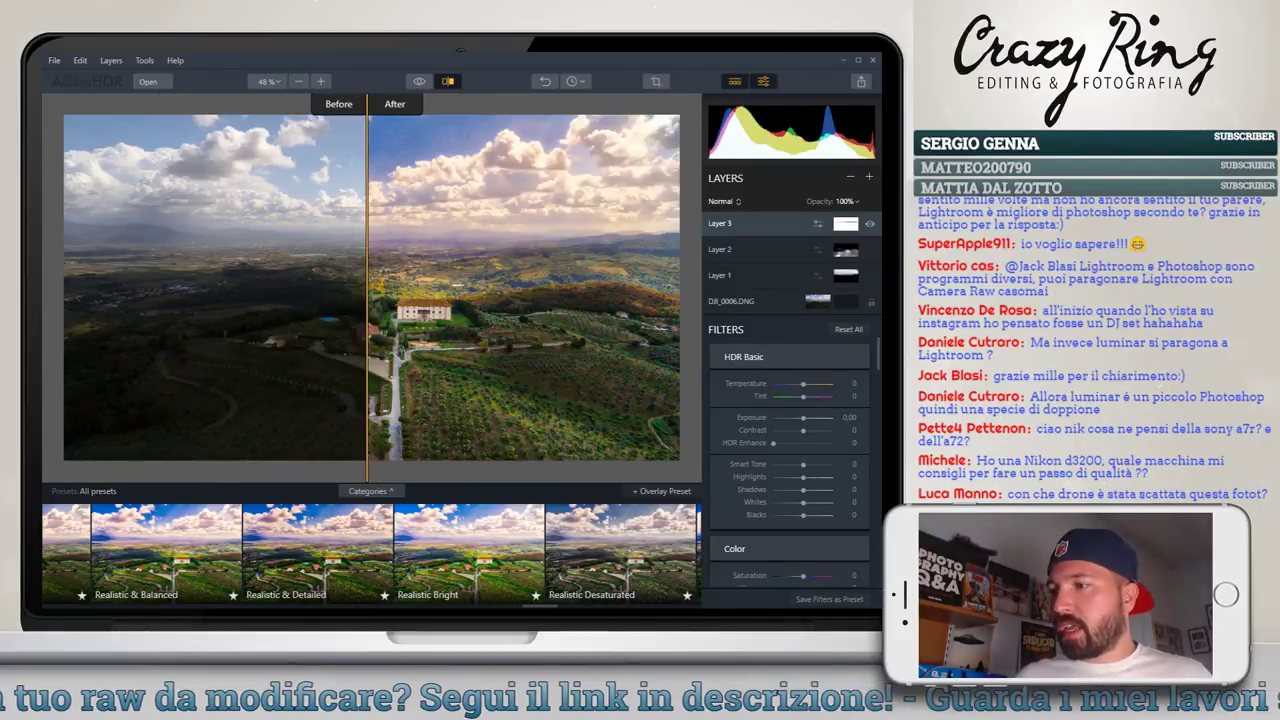